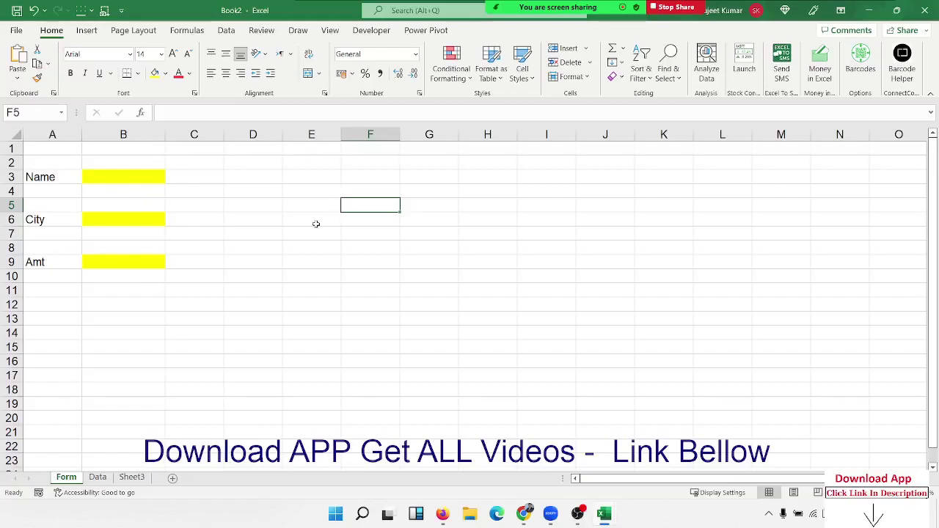
Review the Form sheet's Name, City and Amt input cells B3, B6 and B9.
left_click(109, 302)
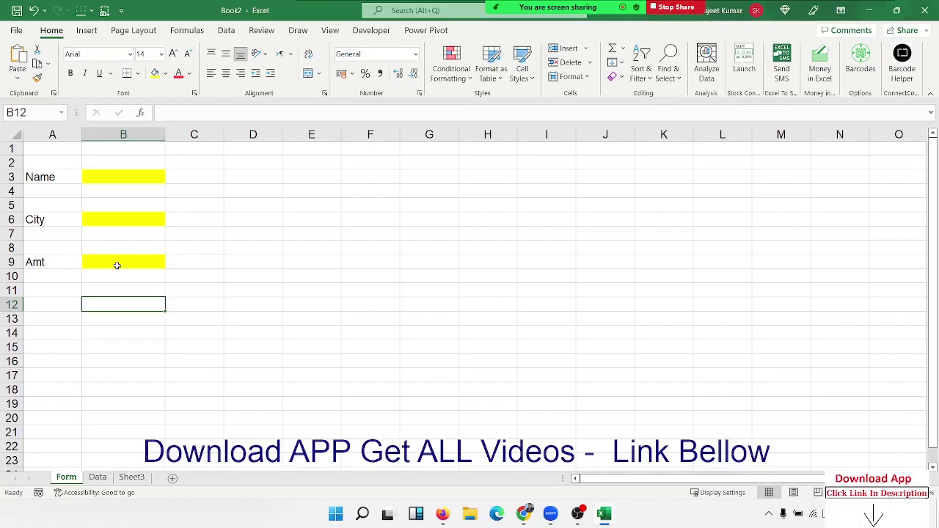
left_click(122, 180)
left_click(120, 214)
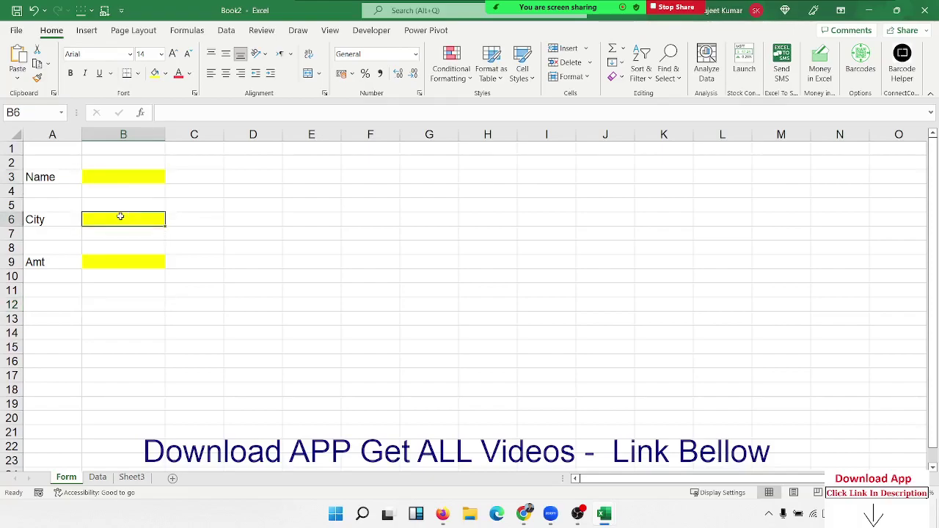
left_click(120, 257)
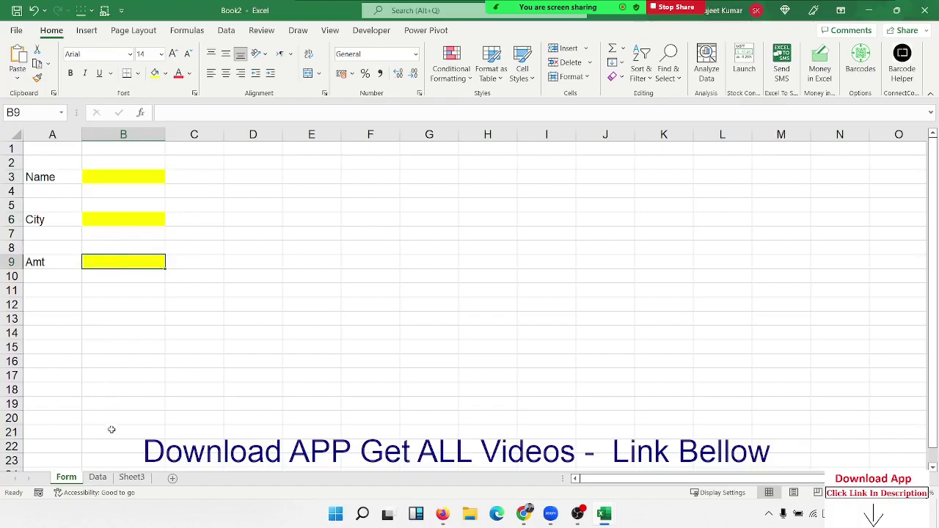
Look over the Data sheet's ID, Date, Time, Name and City headings.
left_click(99, 478)
left_click(47, 147)
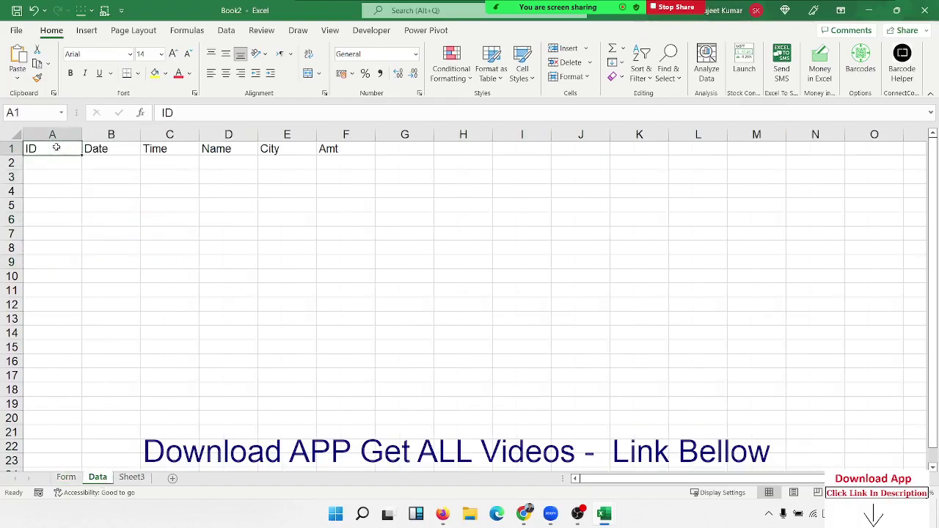
left_click(91, 151)
left_click(140, 148)
left_click(250, 147)
key("Right")
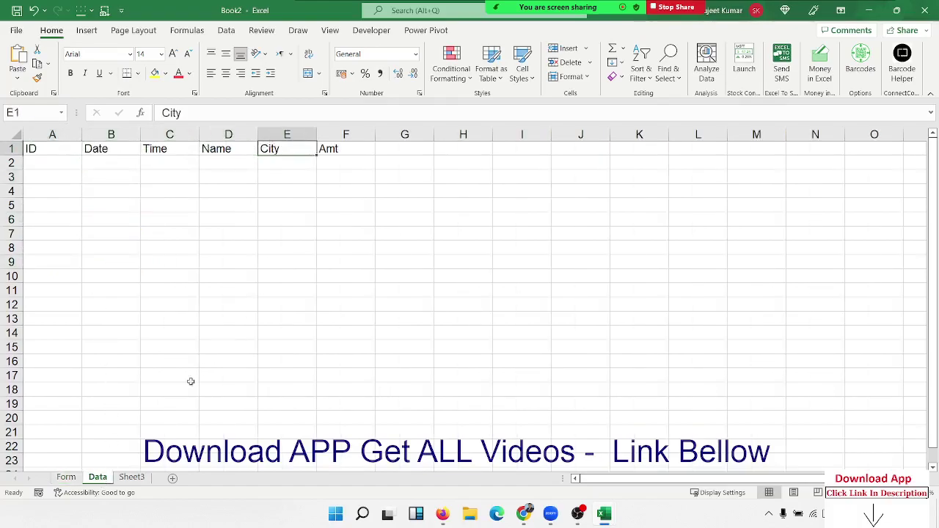
Recheck the Form's Name input cell B3, then return to the Data sheet.
left_click(66, 478)
left_click(177, 315)
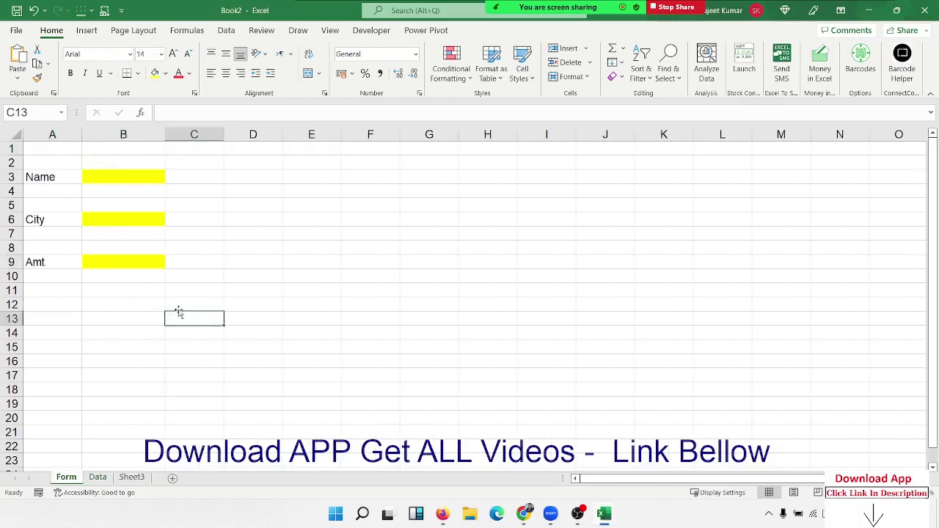
left_click(186, 295)
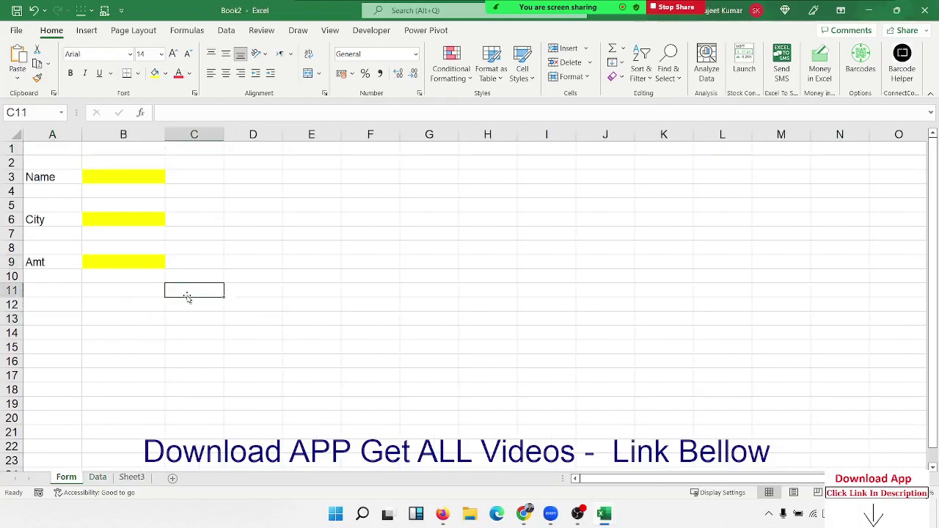
left_click(128, 176)
left_click(125, 231)
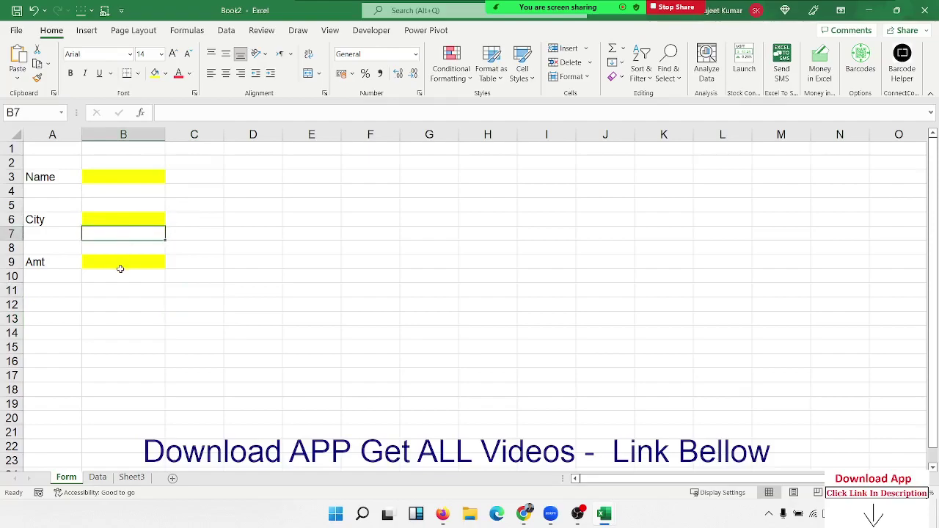
left_click(97, 477)
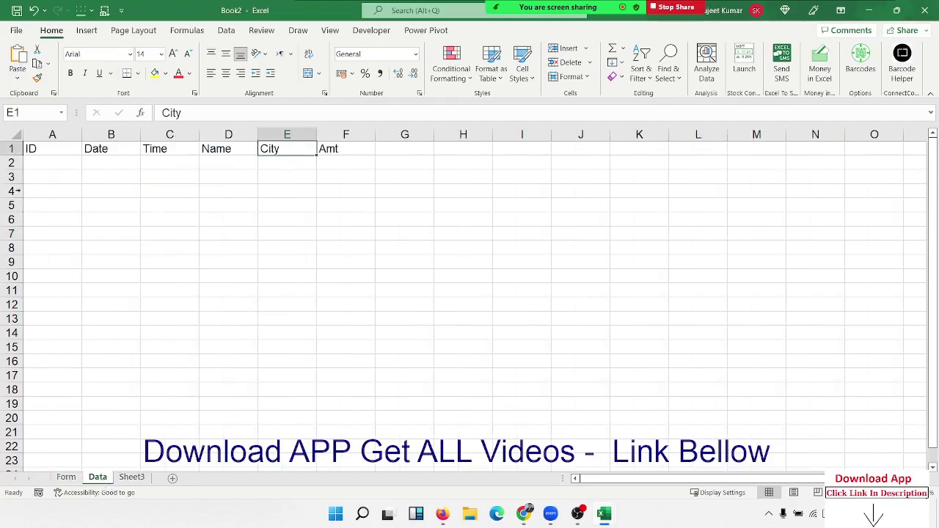
Highlight Data rows 2–4, the Name/City/Amt columns and the ID/Date/Time cells for incoming records.
left_click(12, 163)
left_click_drag(13, 168, 14, 197)
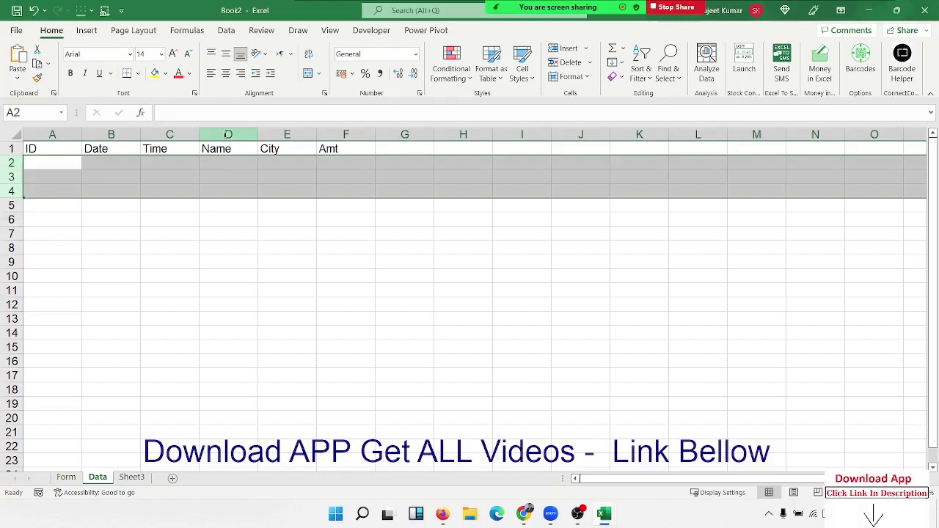
left_click_drag(228, 134, 346, 134)
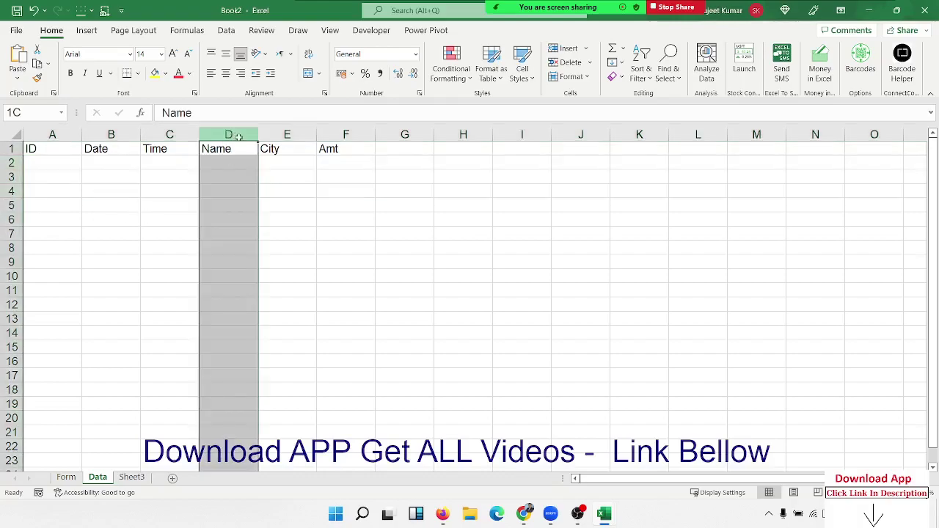
left_click(36, 149)
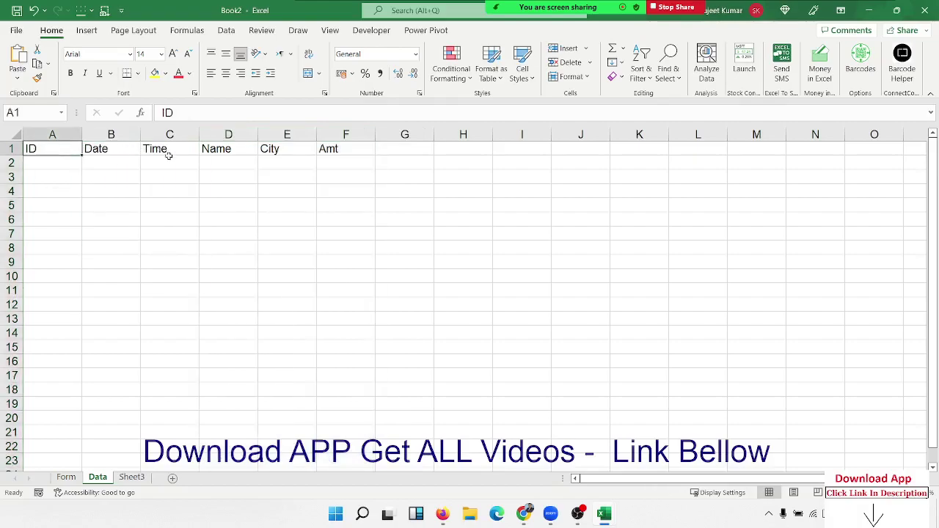
left_click_drag(168, 163, 63, 164)
left_click(110, 233)
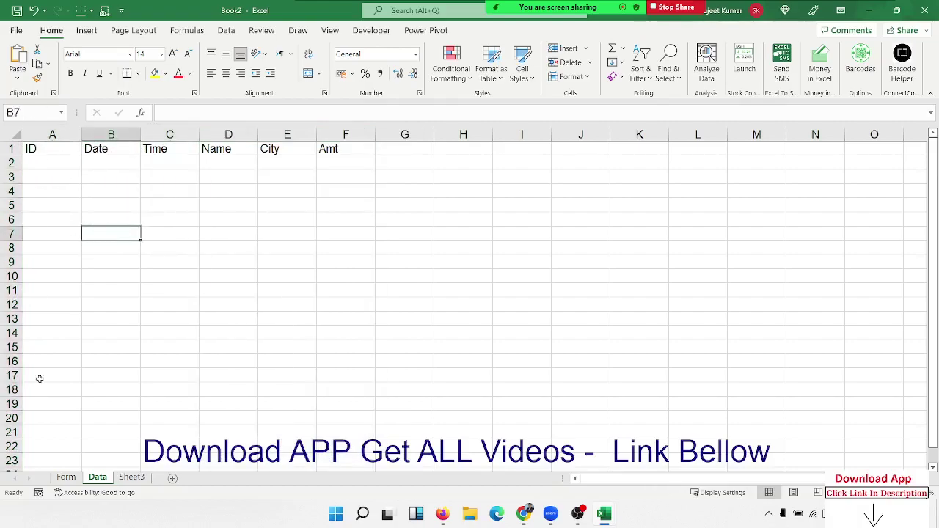
Highlight the Form's input cells B3 to B9, then launch the Visual Basic editor.
left_click(66, 478)
left_click(156, 256)
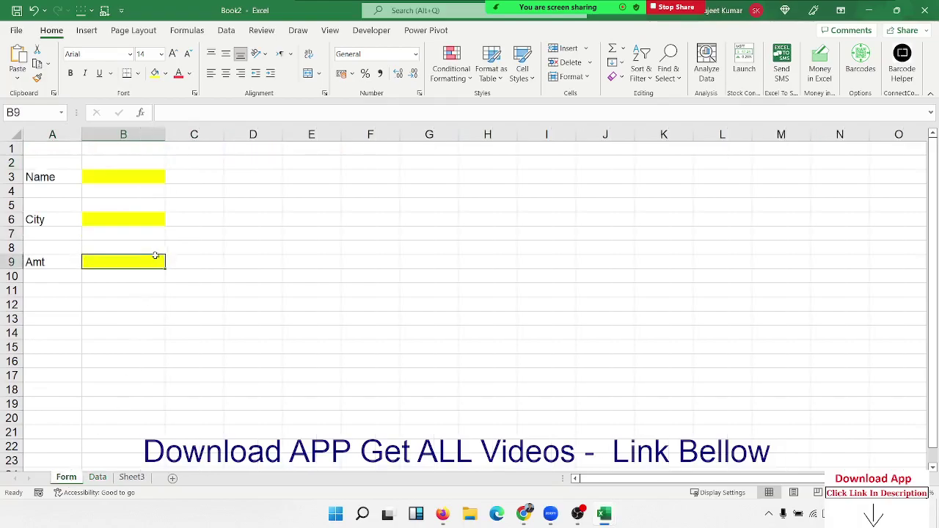
left_click_drag(156, 256, 134, 181)
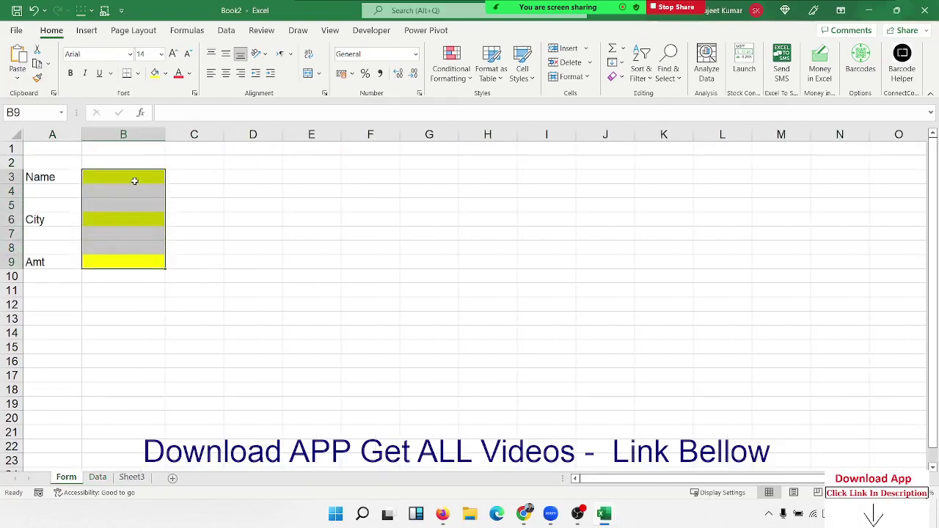
left_click(276, 223)
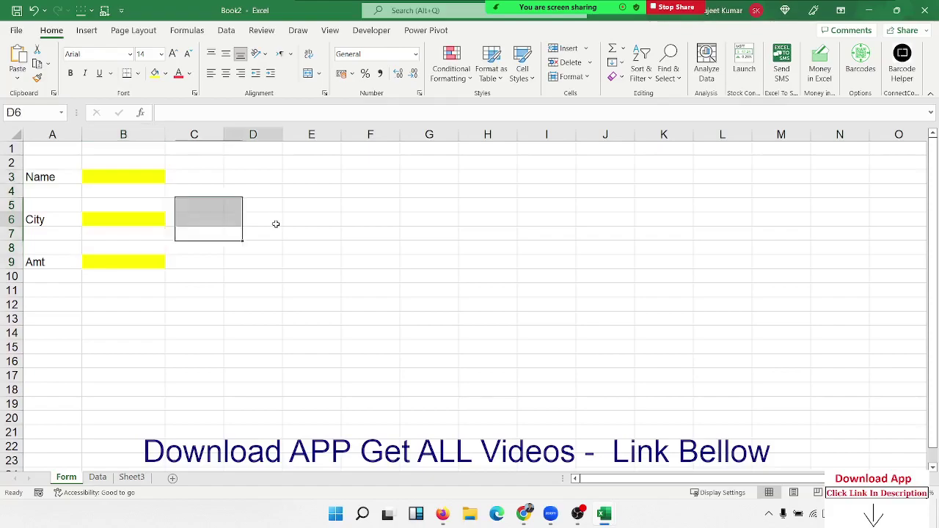
left_click(371, 30)
left_click(16, 65)
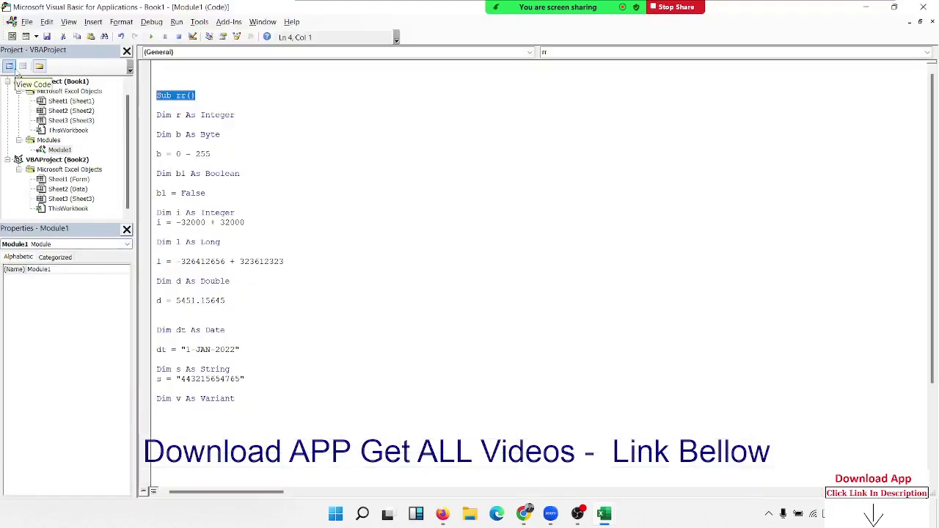
Insert a new code module into Book2's VBA project.
left_click(66, 200)
left_click(91, 23)
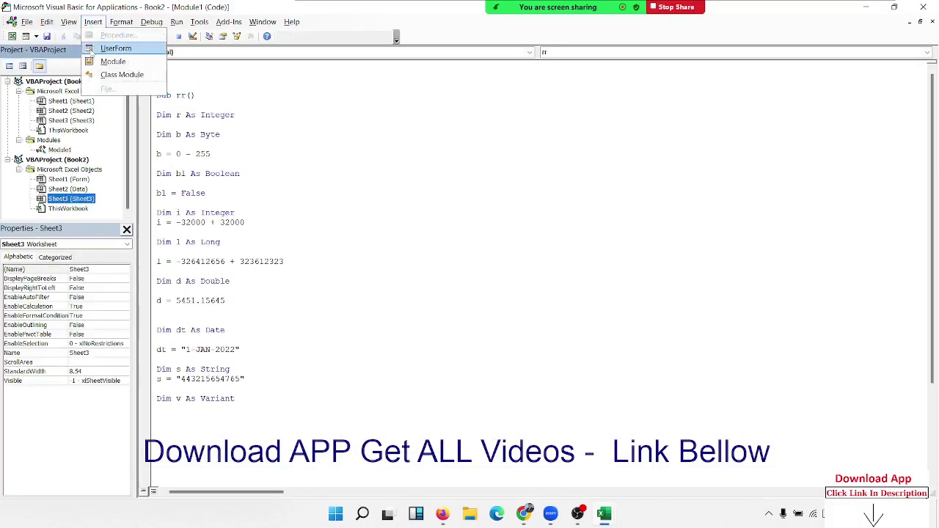
left_click(106, 60)
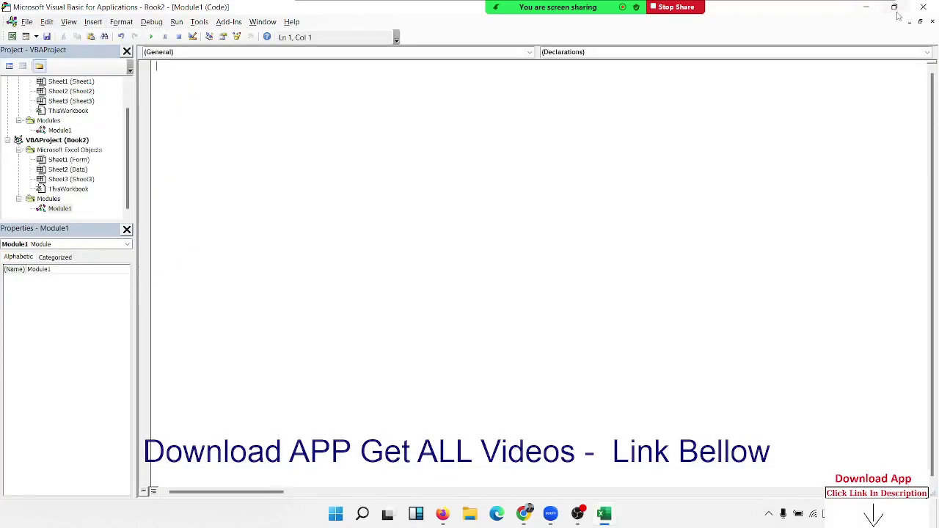
Snap the VBA editor aside so the Form sheet is visible again.
mouse_move(895, 8)
left_click(825, 55)
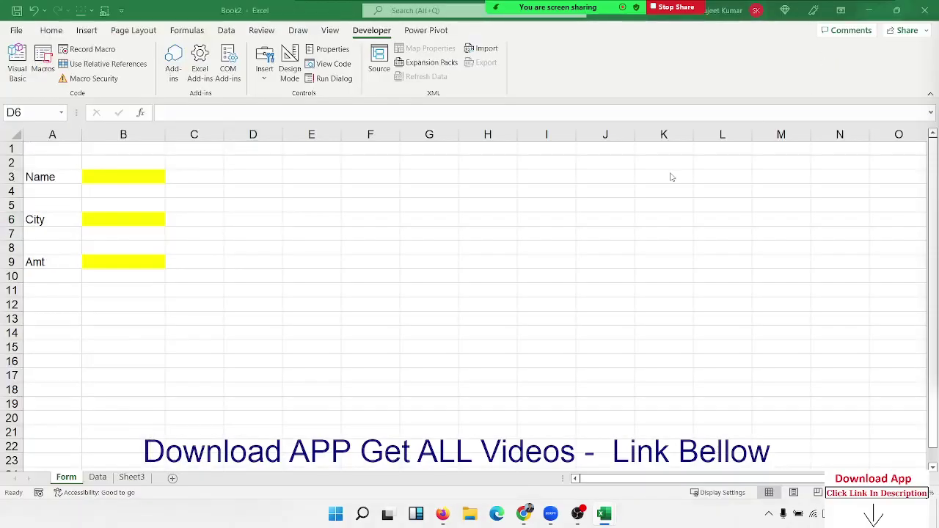
key("alt+F11")
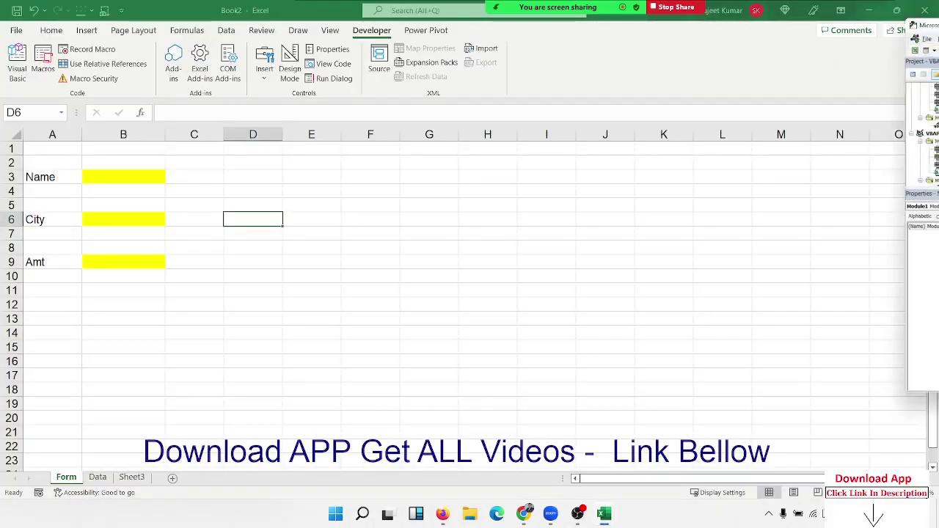
mouse_move(422, 105)
left_mouse_down()
mouse_move(143, 18)
mouse_move(135, 28)
left_mouse_up()
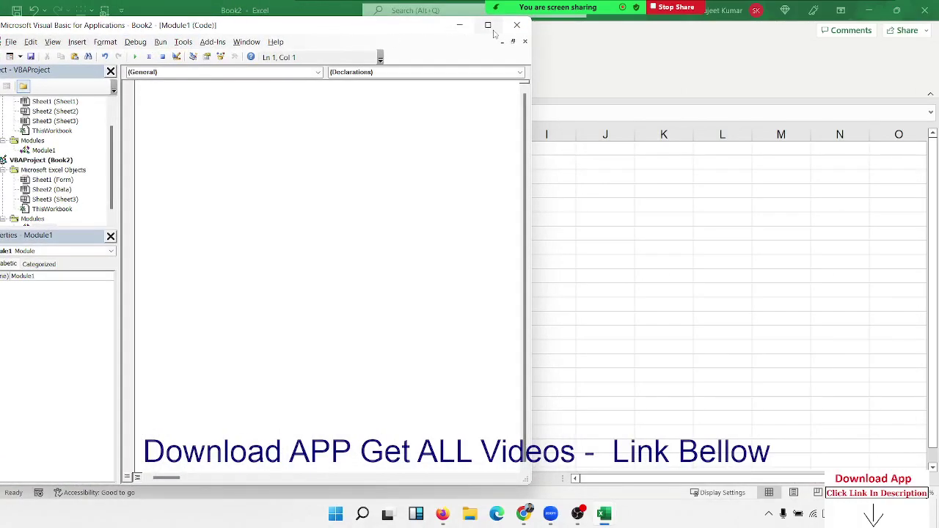
mouse_move(487, 25)
left_click(443, 63)
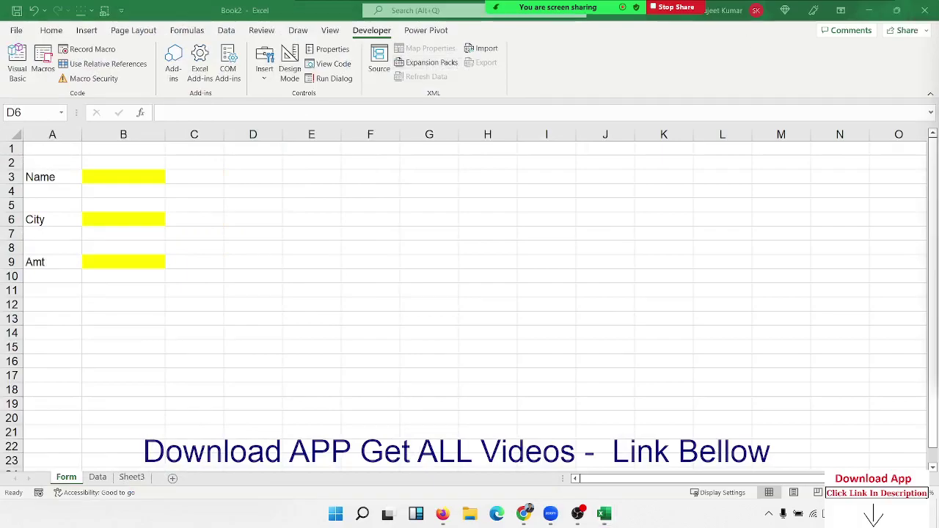
Switch to Book2, maximize it, and bring up the VBA editor full-screen.
key("ctrl+Tab")
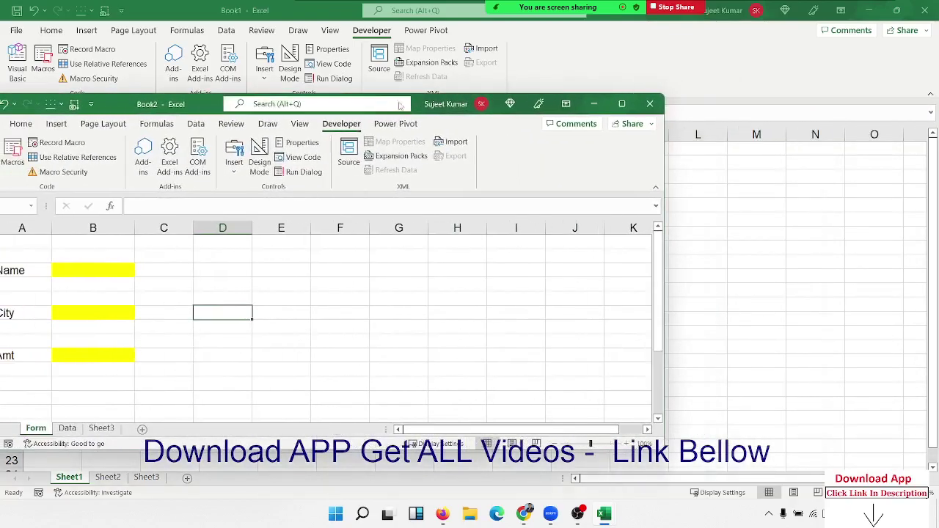
left_click(621, 103)
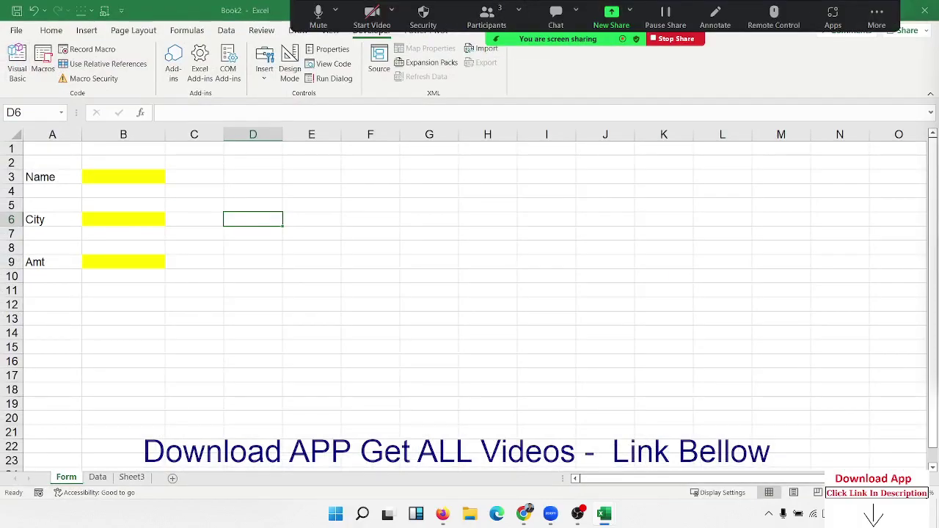
key("alt+F11")
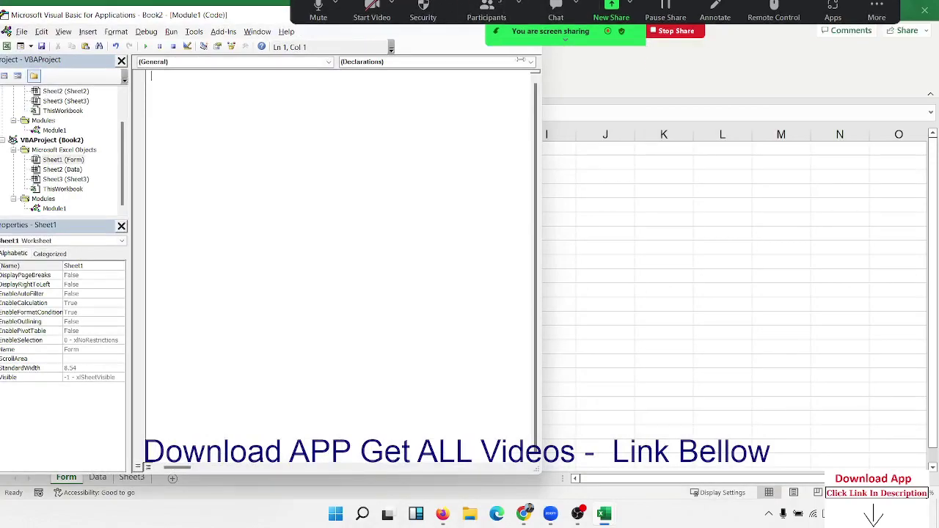
double_click(196, 15)
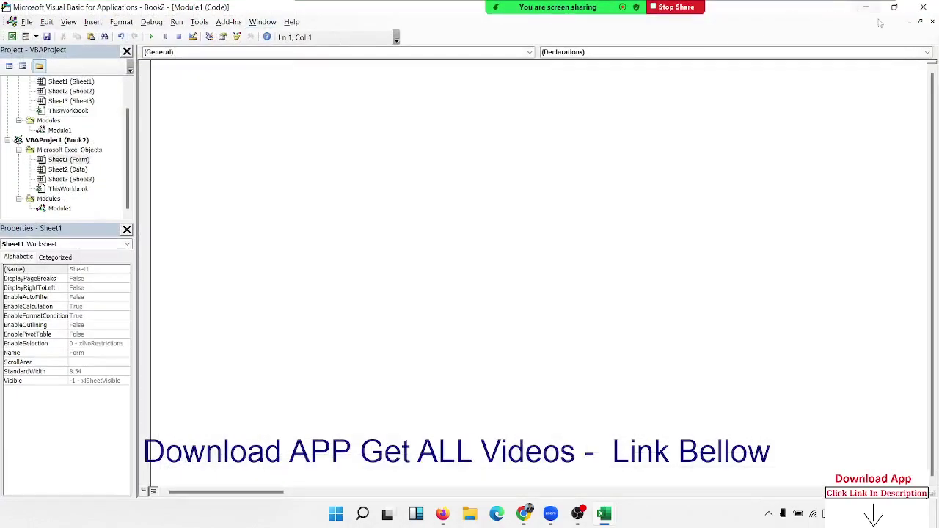
Restore the VBA editor to a smaller window and move it toward the screen centre.
mouse_move(892, 10)
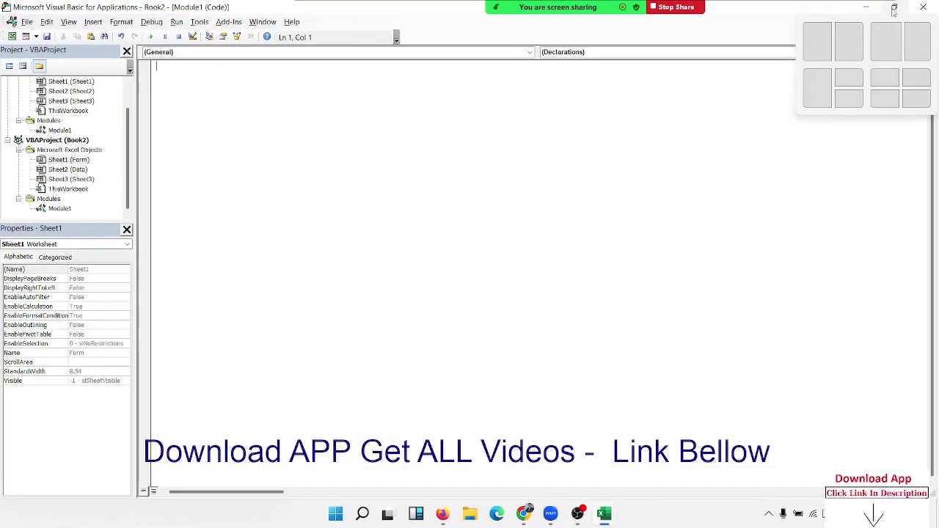
left_click(828, 36)
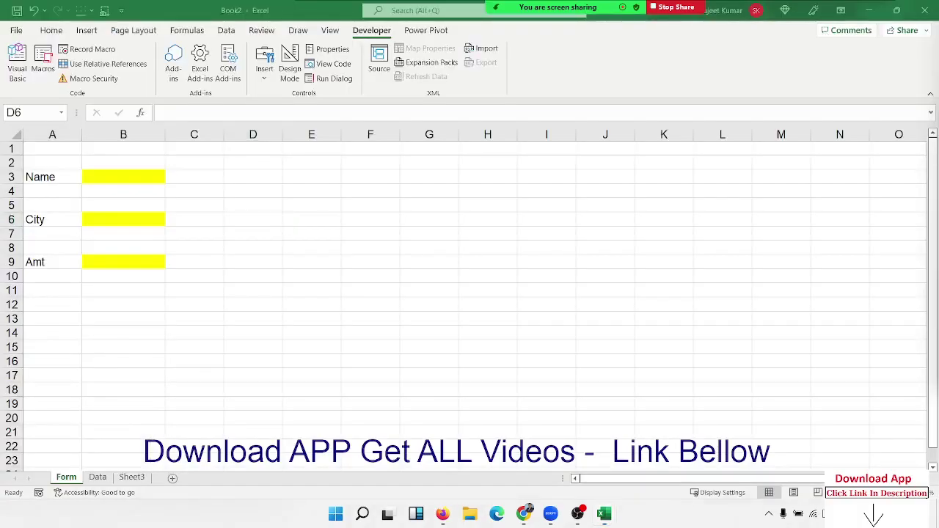
key("alt+F11")
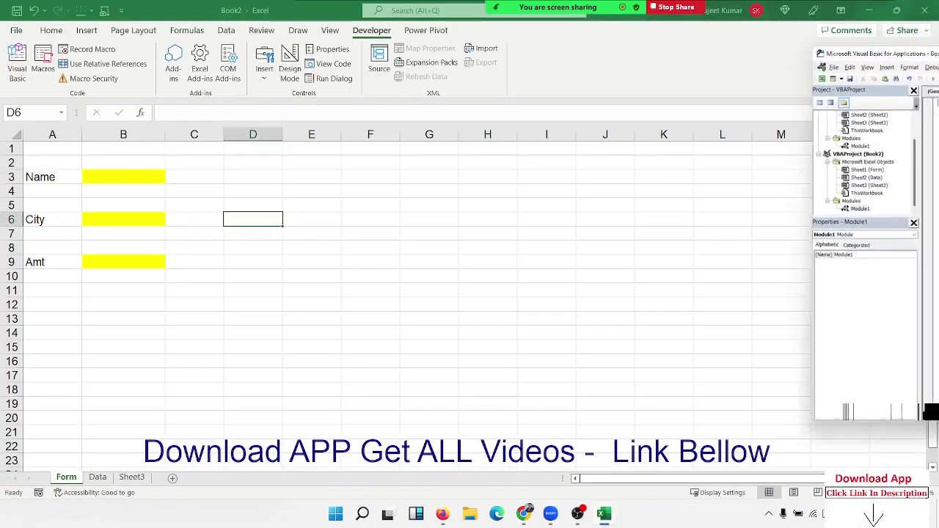
mouse_move(926, 30)
left_mouse_down()
mouse_move(323, 56)
mouse_move(196, 11)
left_mouse_up()
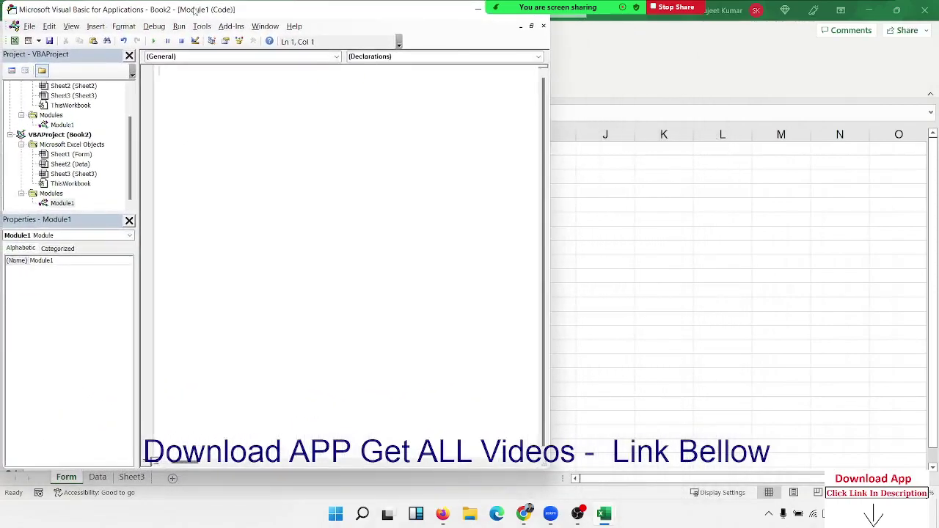
Declare Sub send() in Module1 so End Sub is added automatically.
double_click(249, 14)
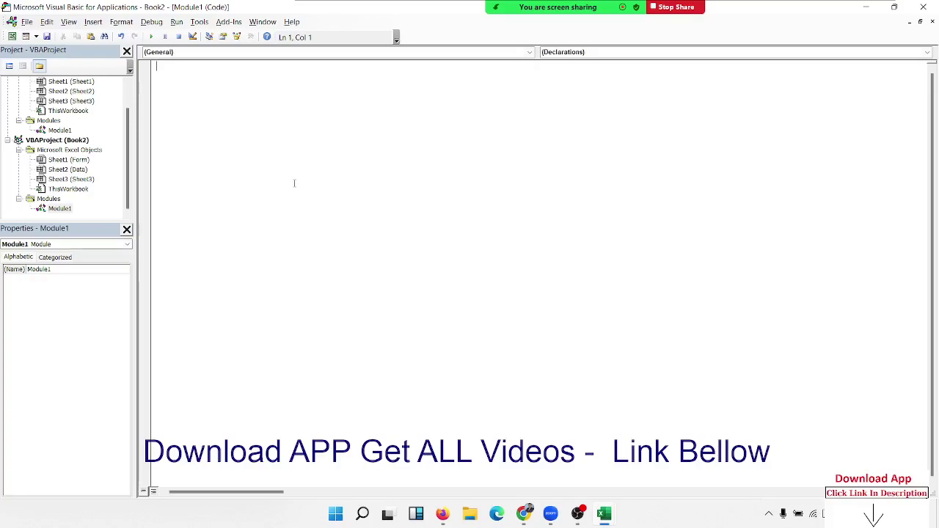
type("Sub send")
type("()")
key("Return")
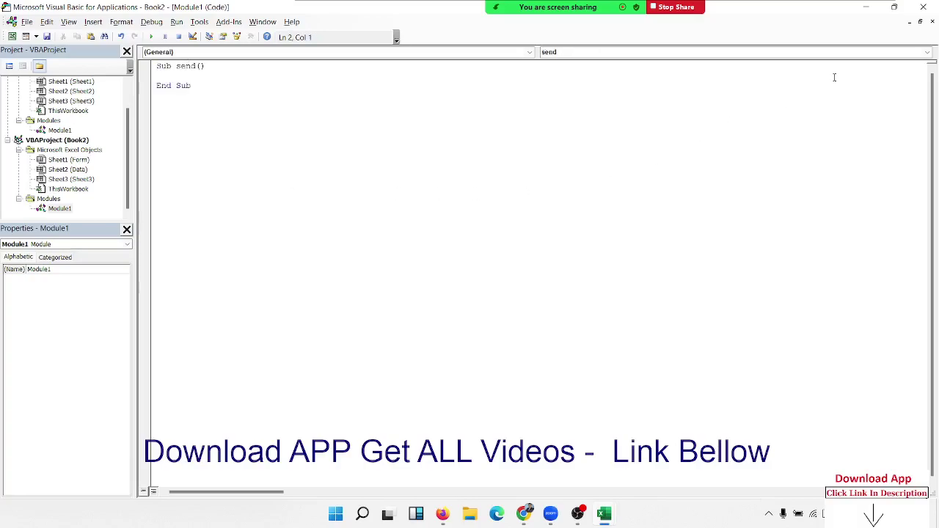
key("alt+F11")
key("alt+F11")
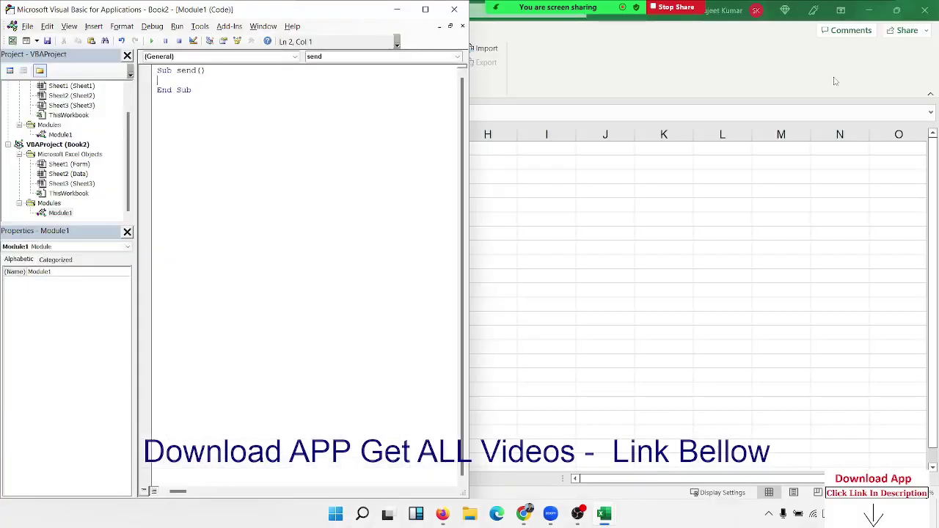
Place the VBA editor on the left half beside the Book2 workbook, slightly widened.
key("super+Left")
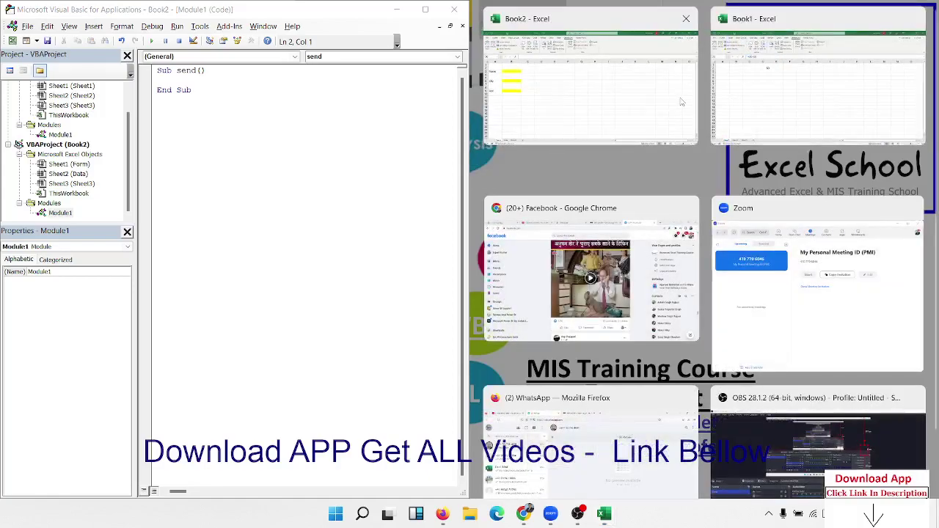
left_click(594, 103)
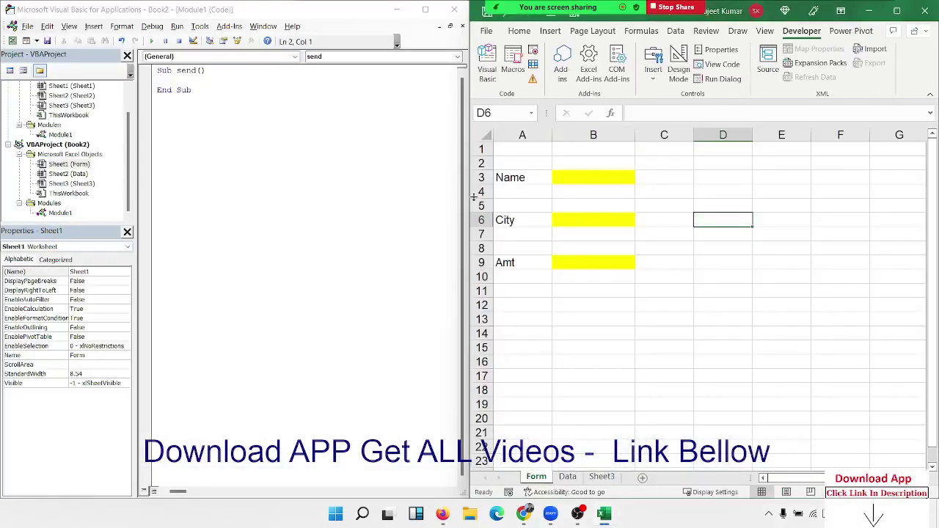
left_click_drag(468, 195, 499, 198)
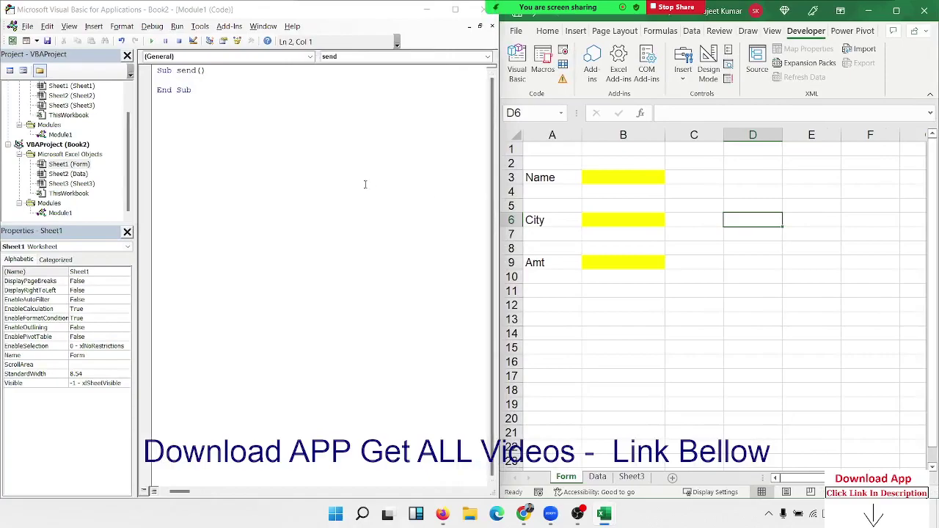
Add blank lines inside the send macro and show the Data sheet.
left_click(365, 185)
key("Return")
key("Return")
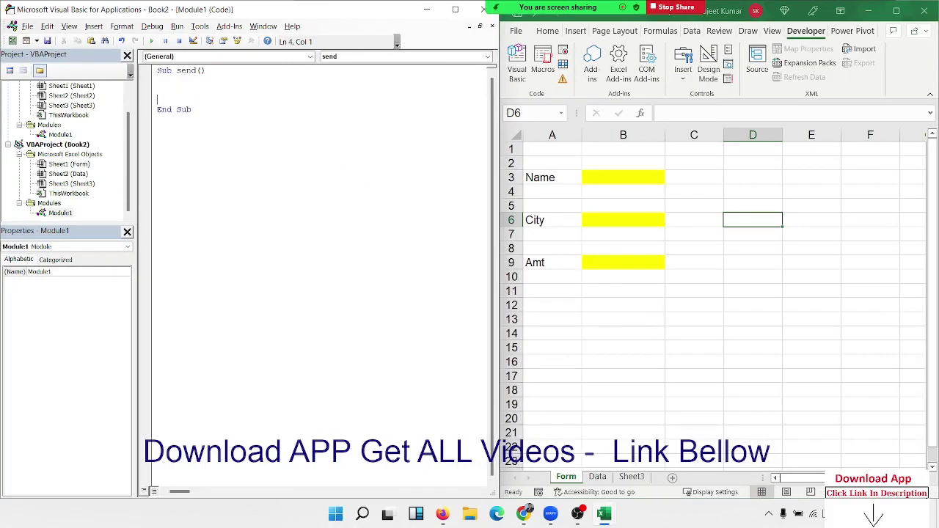
key("Return")
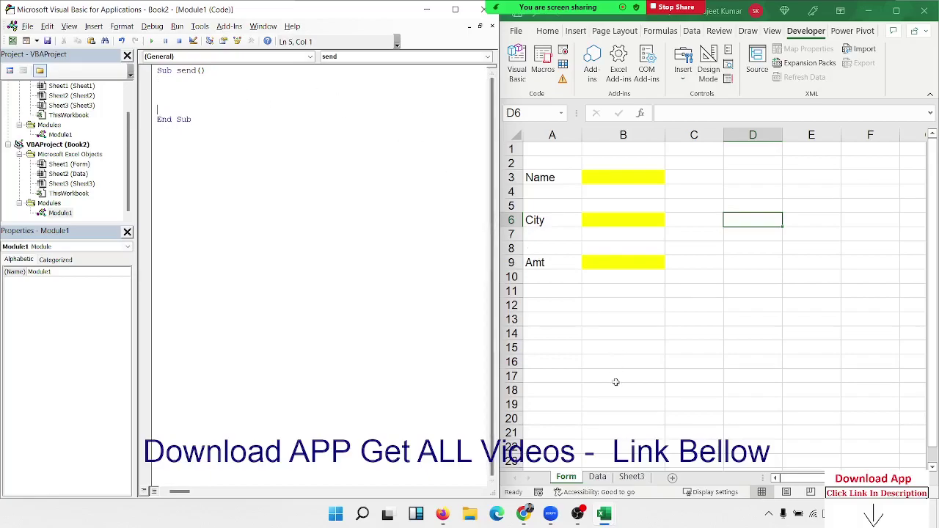
left_click(598, 477)
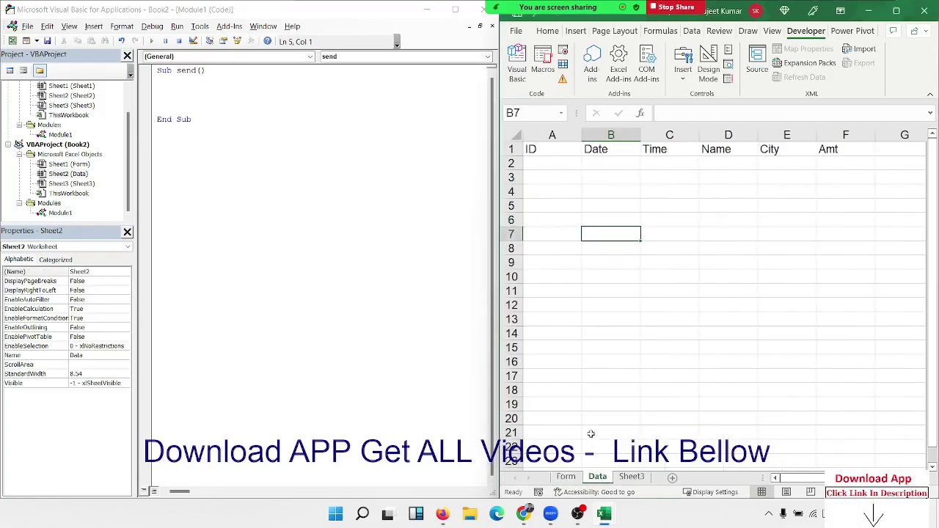
left_click(568, 179)
left_click(554, 137)
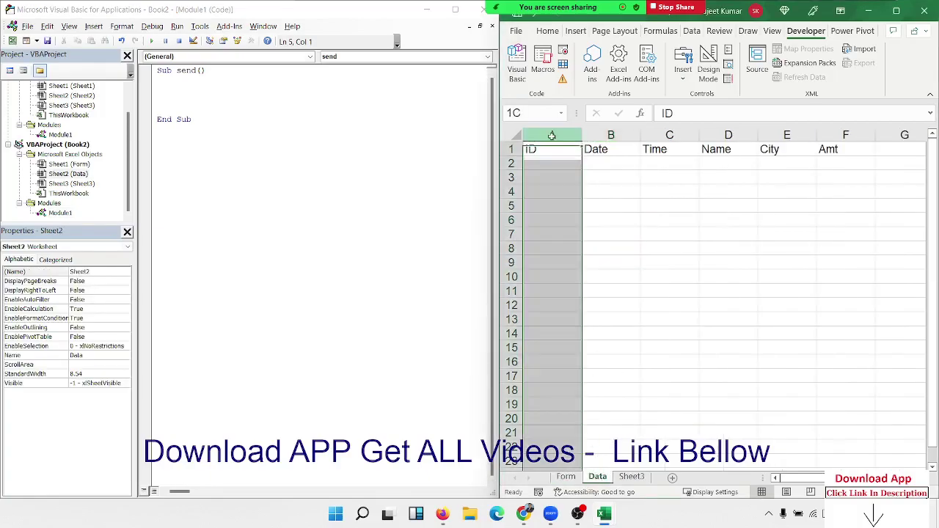
left_click(620, 189)
type("=ss")
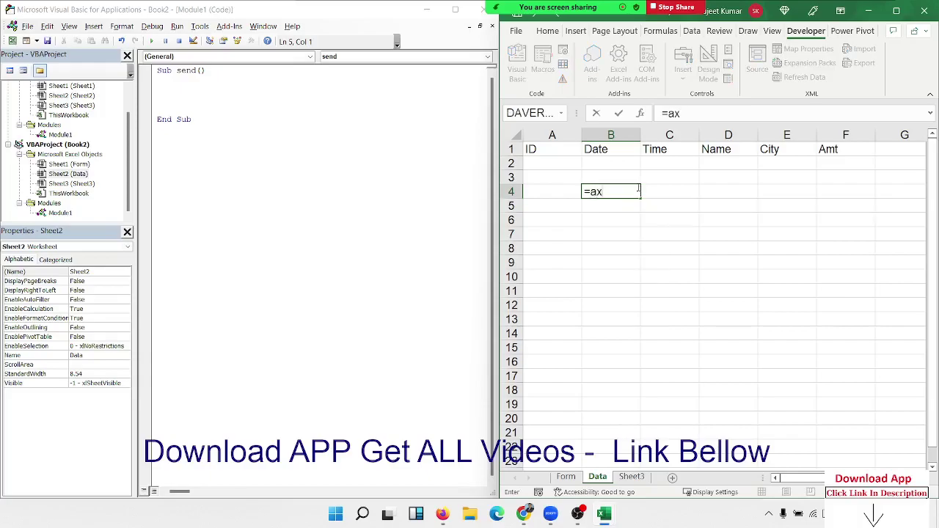
key("BackSpace")
key("BackSpace")
type("max")
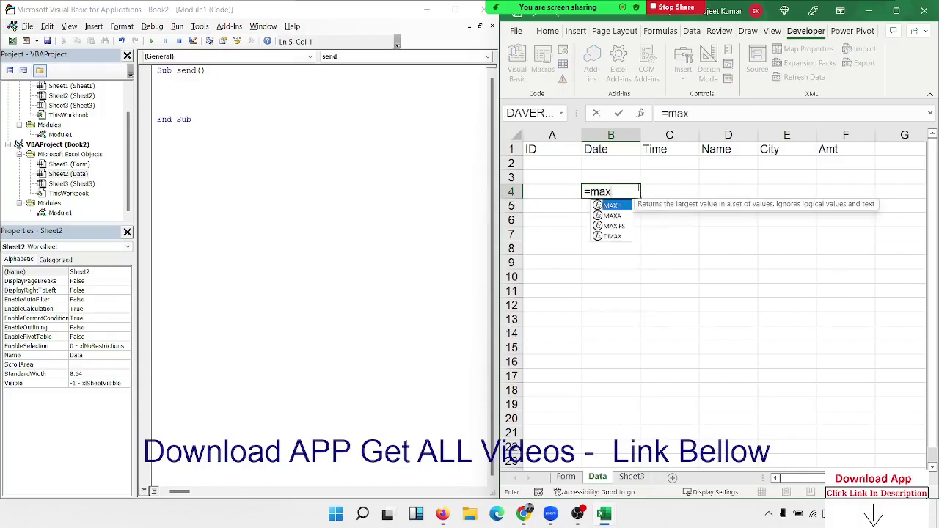
key("Tab")
left_click(550, 135)
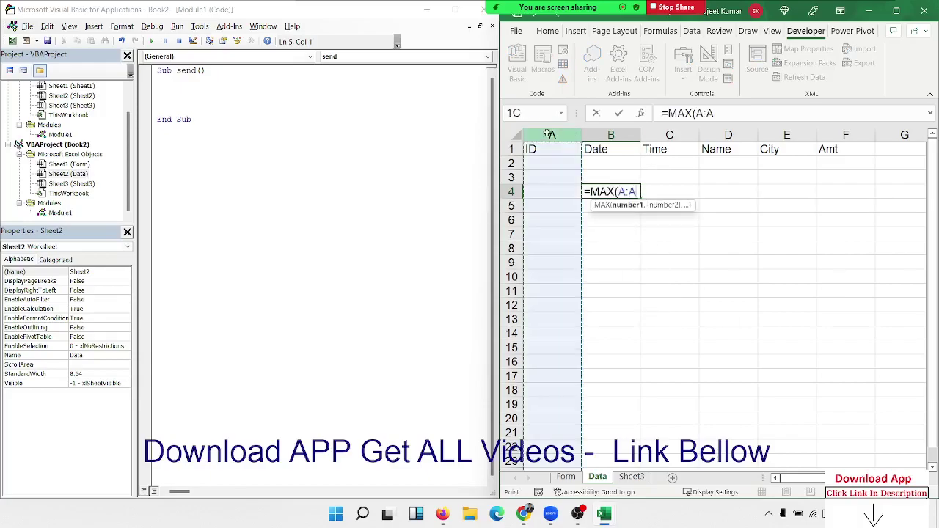
key("Return")
key("Up")
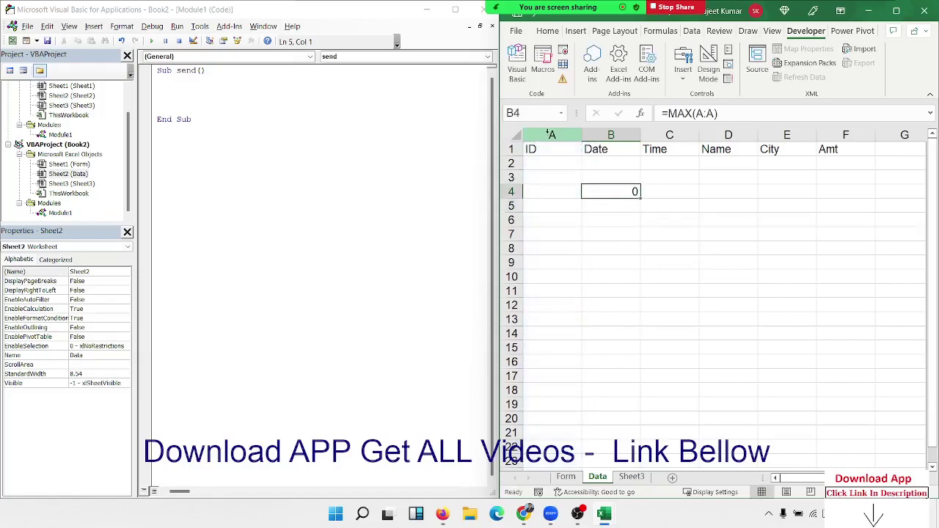
key("Up")
key("Left")
key("Up")
type("1")
key("Return")
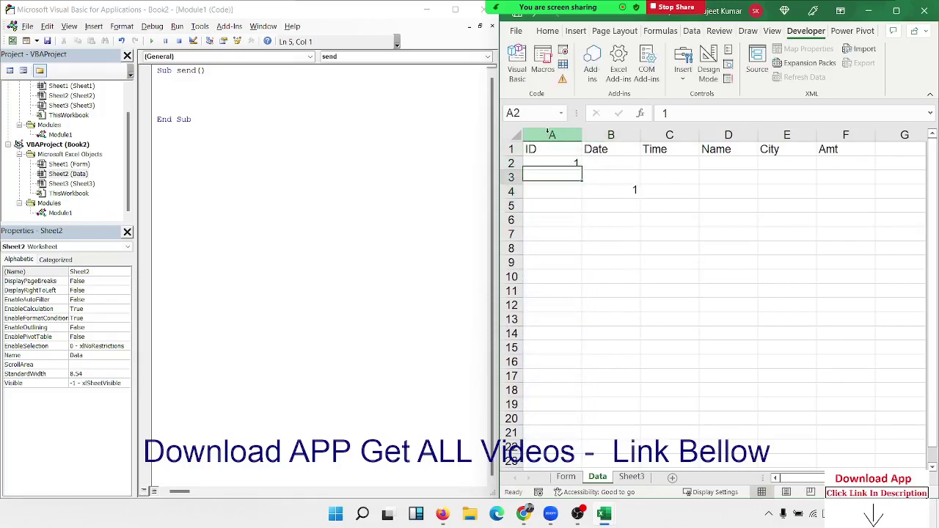
key("Down")
key("Right")
key("Down")
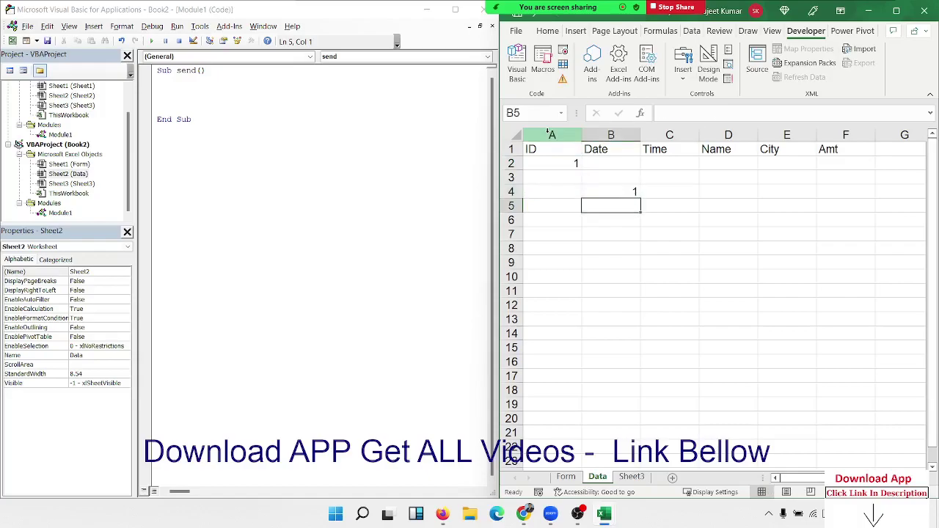
type("=B4+1")
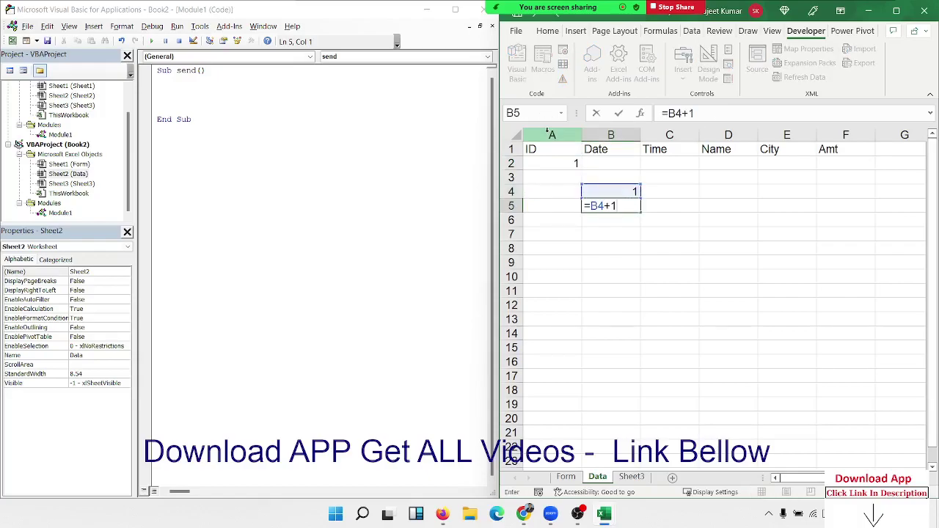
key("Return")
key("Up")
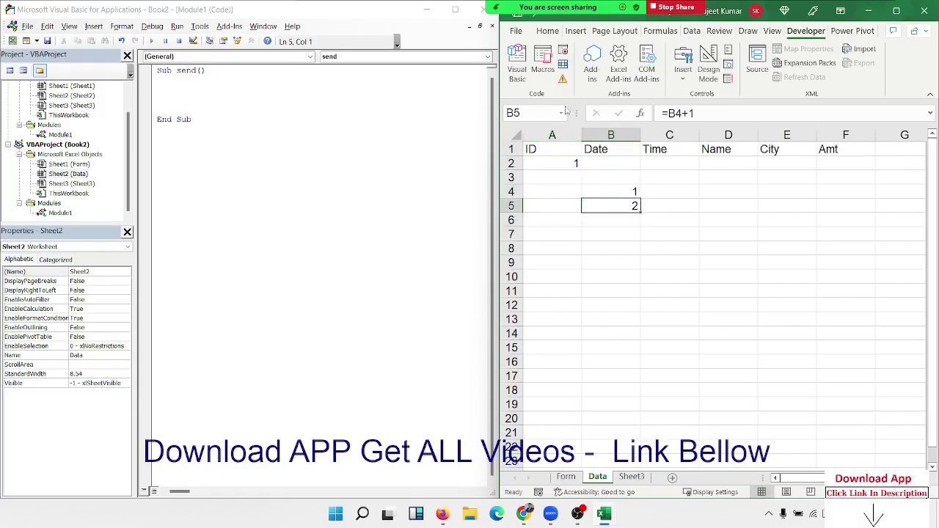
left_click(569, 174)
type("2")
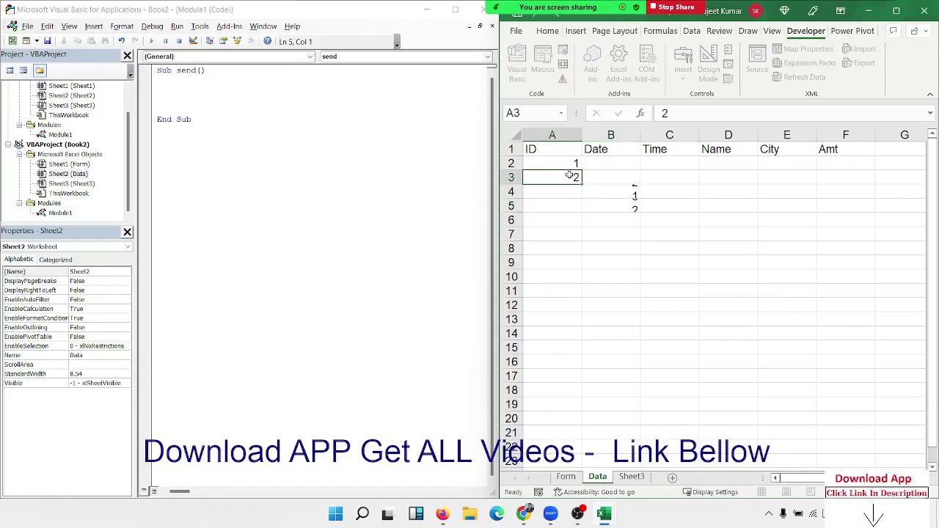
key("Return")
left_click(603, 203)
left_click(566, 191)
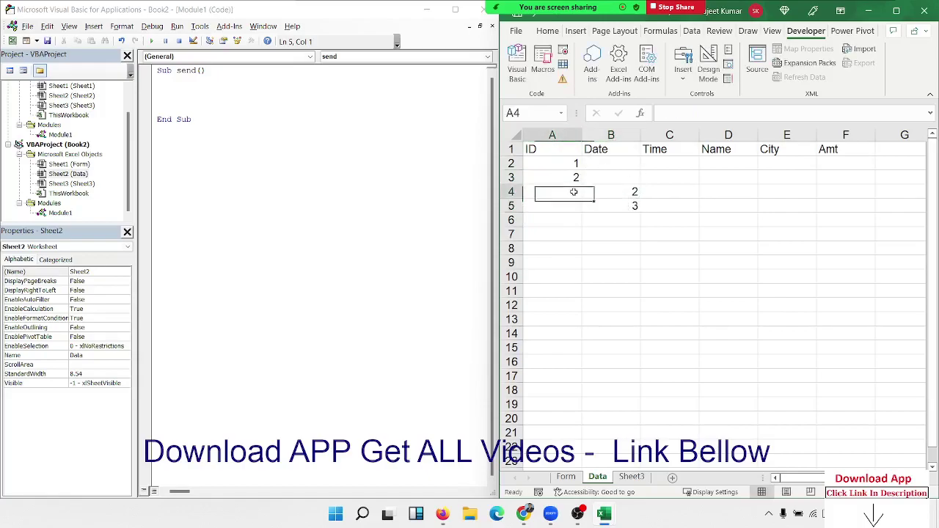
type("3")
key("Return")
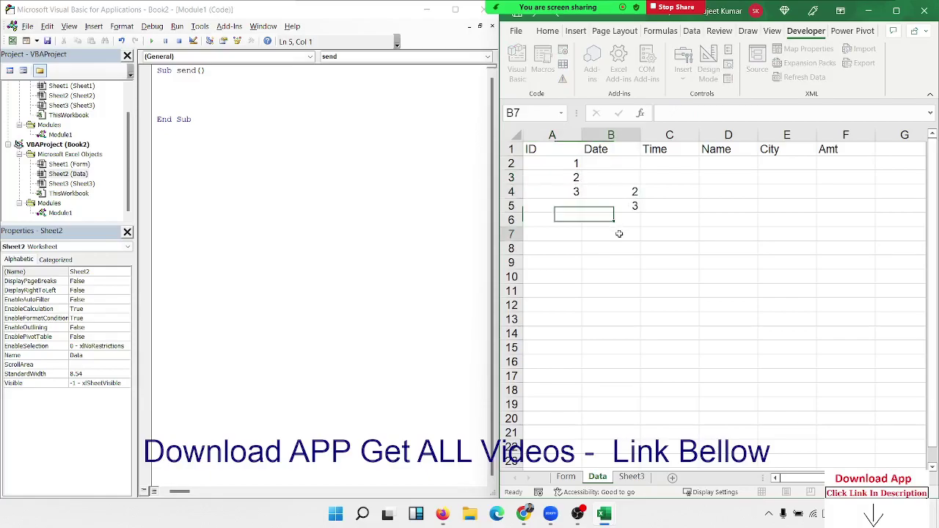
left_click_drag(623, 205, 567, 162)
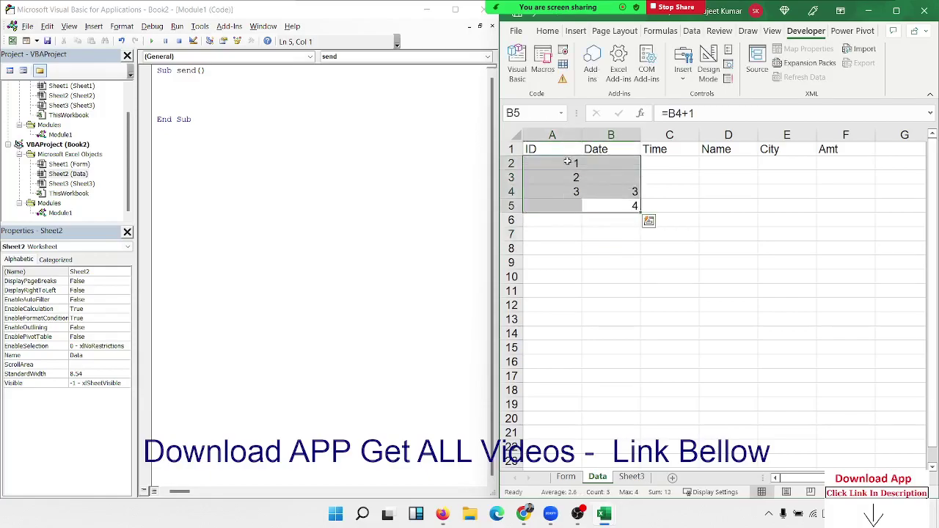
key("Delete")
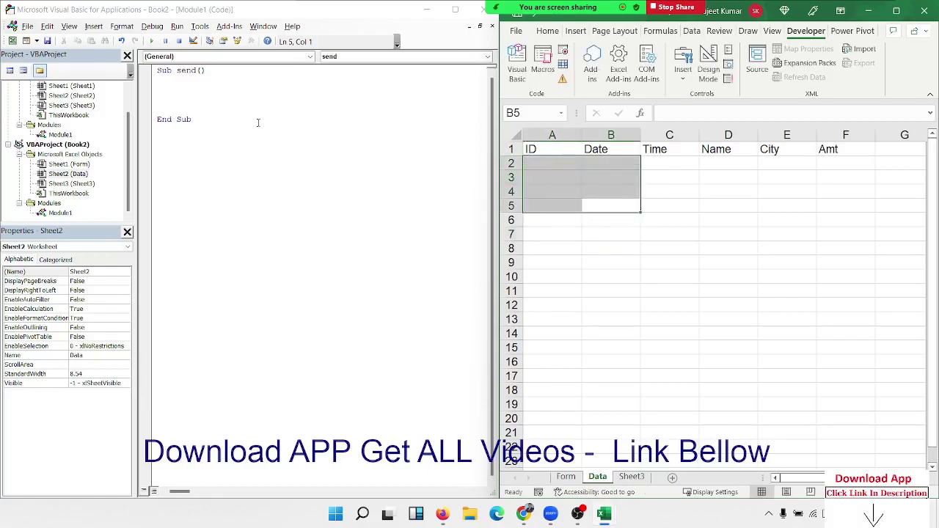
Add ID = Application.WorksheetFunction.Max(Sheets("Data").Range("A:A")) to the send macro.
left_click(196, 90)
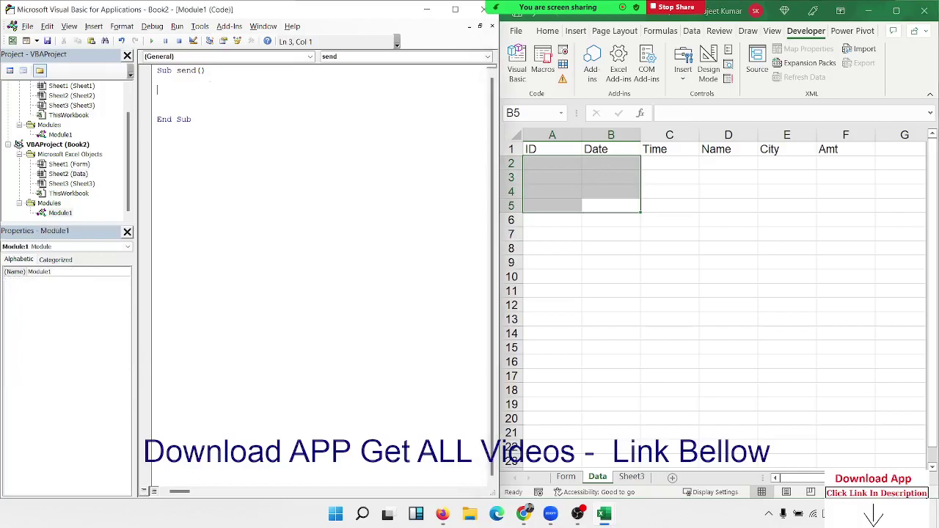
type("id=a")
type("pplica")
type("tion.")
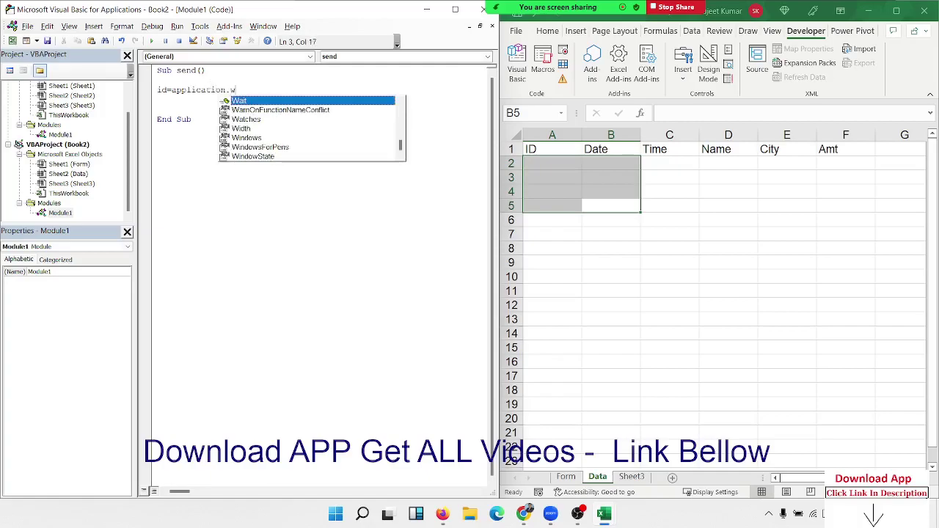
type("wo")
key("Tab")
type(".")
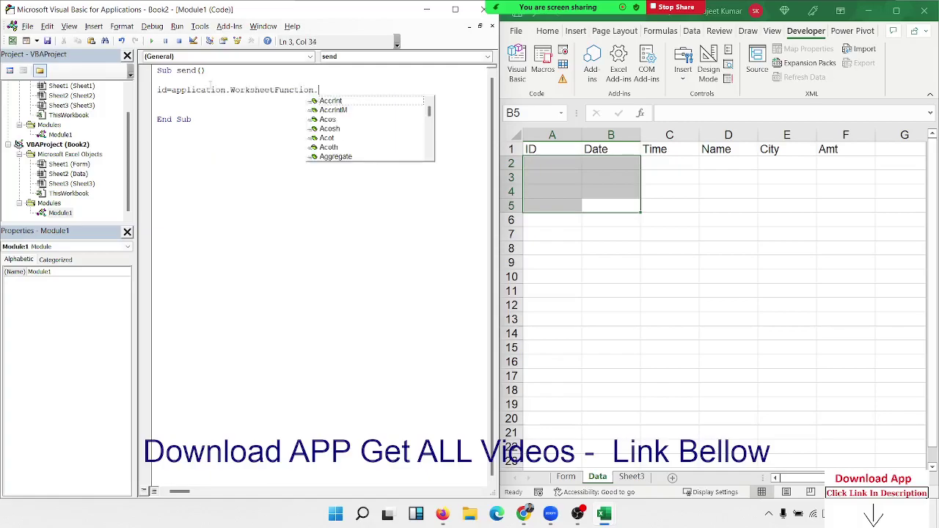
type("max")
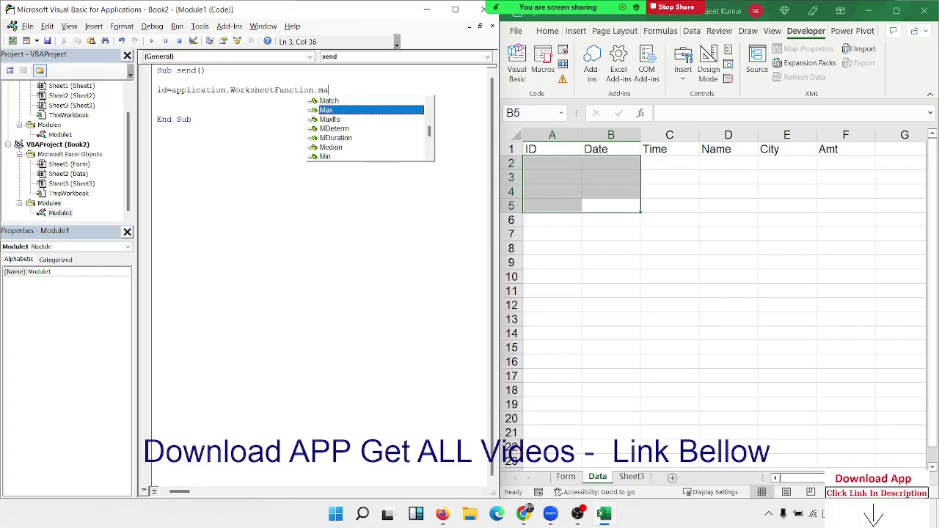
key("Tab")
type("(")
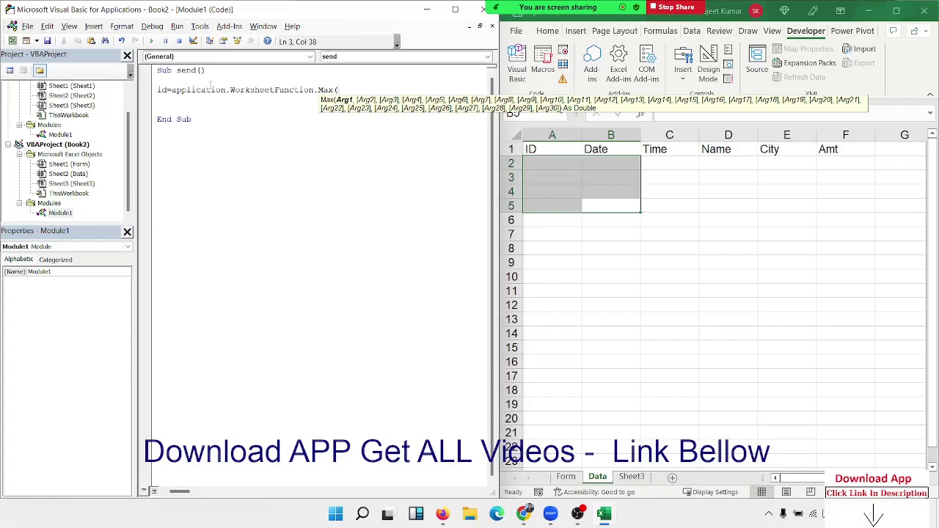
type("sheets")
type("(\"")
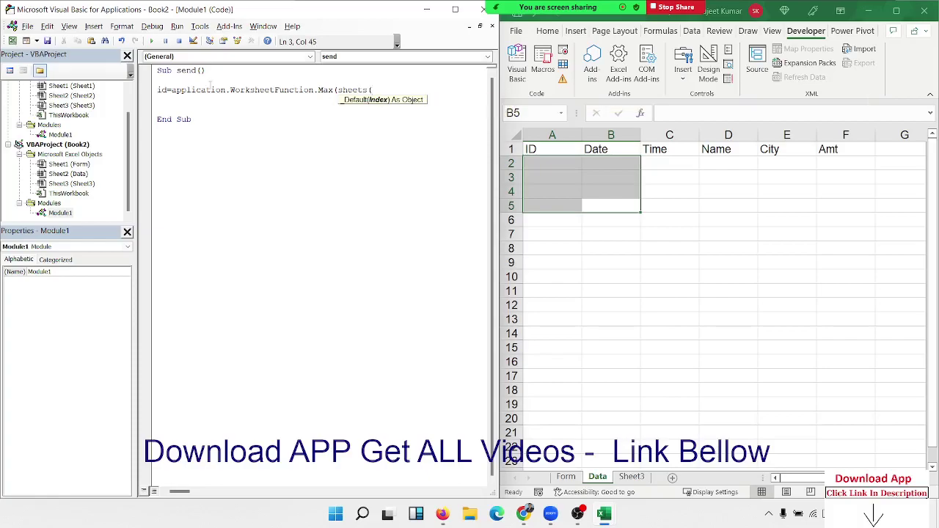
type("Data\"")
type(").range")
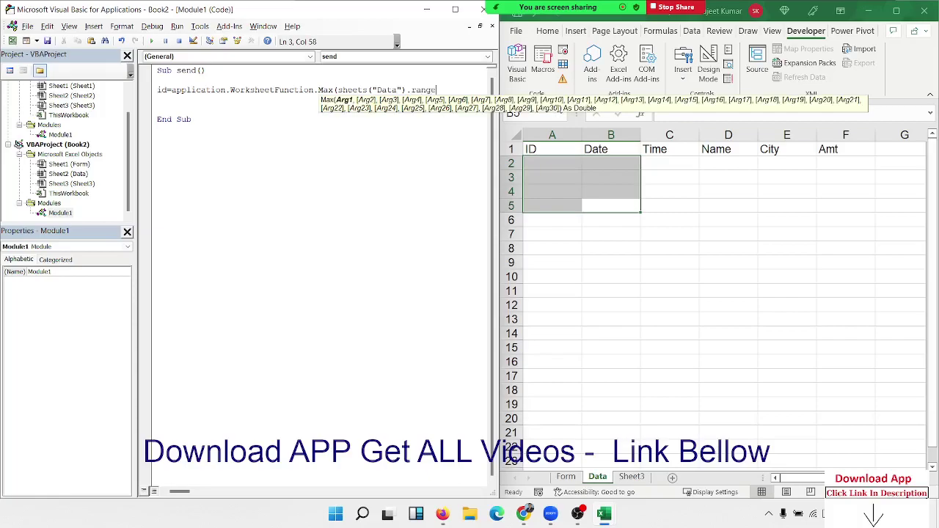
type("(")
type("A")
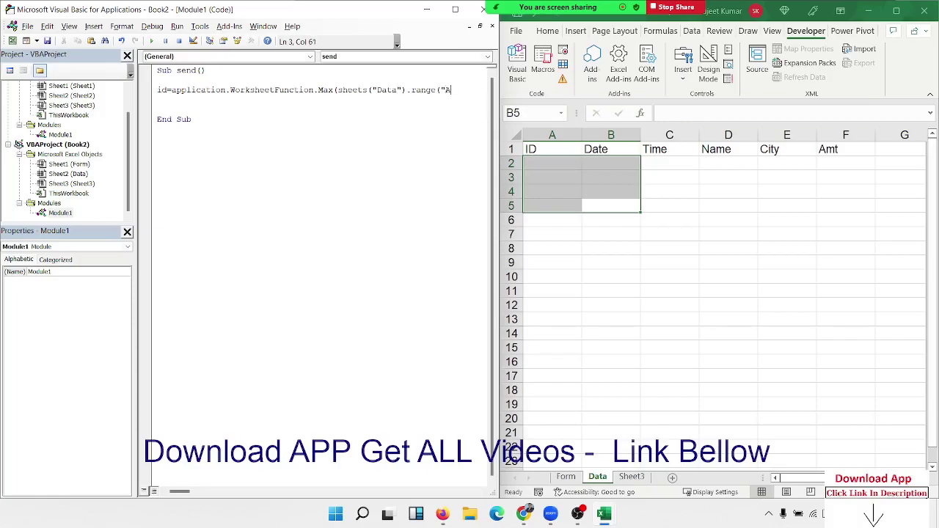
type(":A")
type("\"))")
left_click(187, 110)
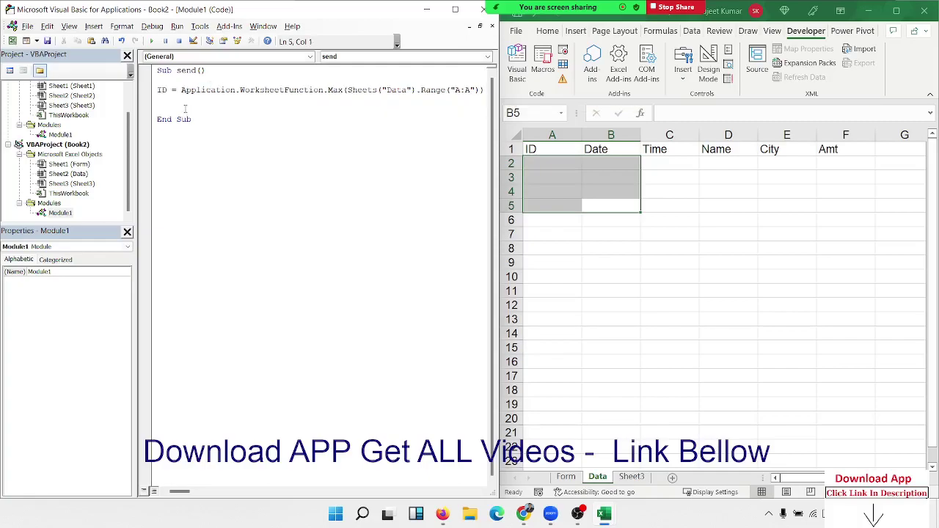
key("Return")
key("Return")
key("Return")
Clear the old Data sheet highlight and start the line Range("A65000").End(xlUp).
left_click(541, 162)
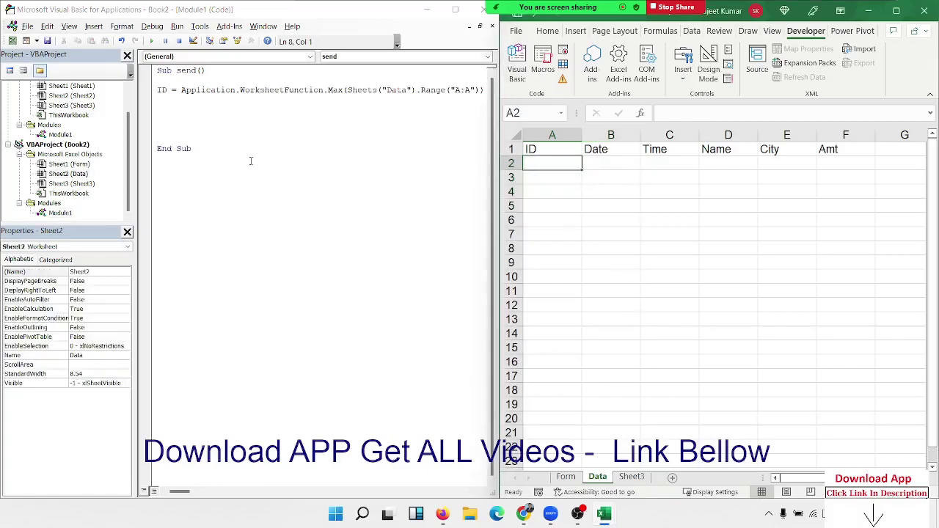
left_click(186, 112)
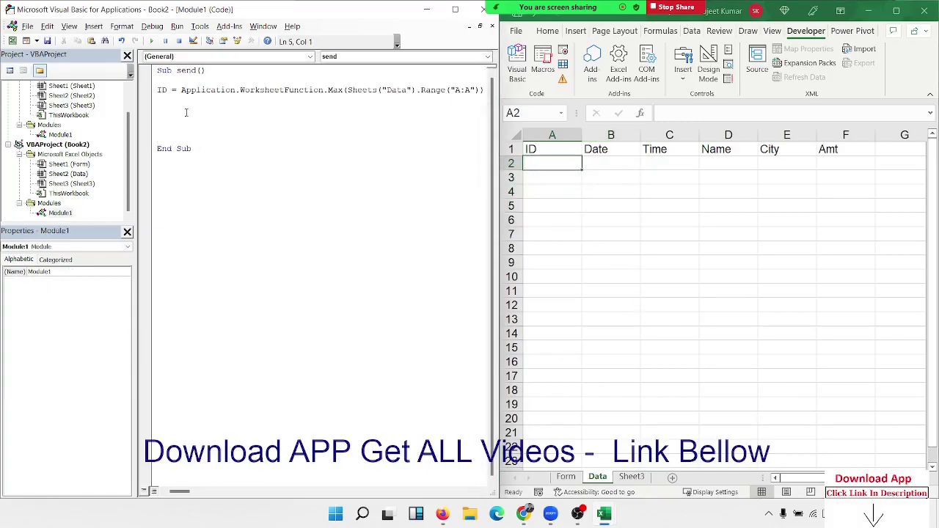
type("range")
type("(\"A")
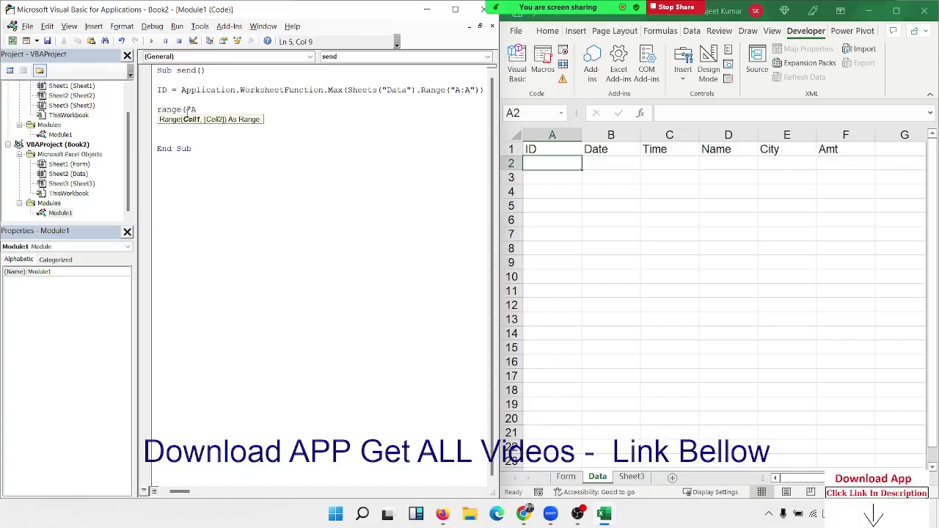
type("1")
key("BackSpace")
type("650")
type("00\")")
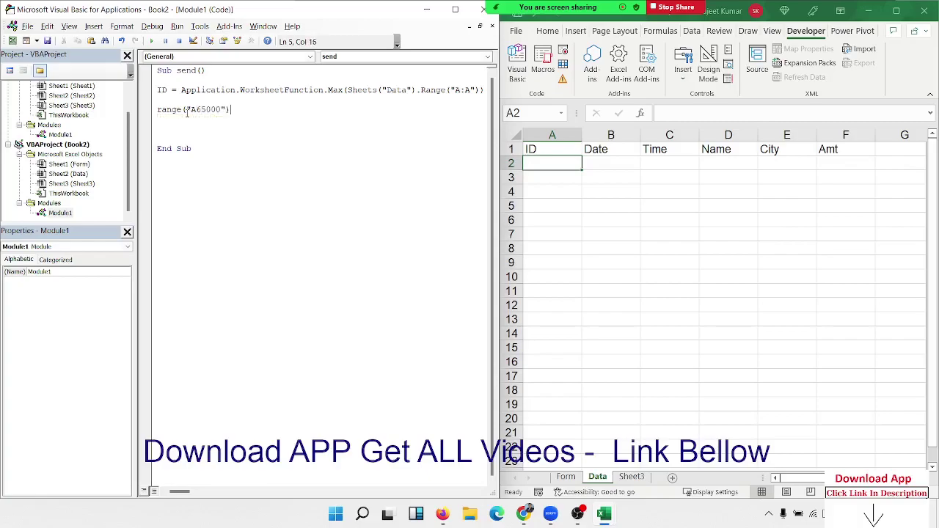
type("(")
key("BackSpace")
type(".")
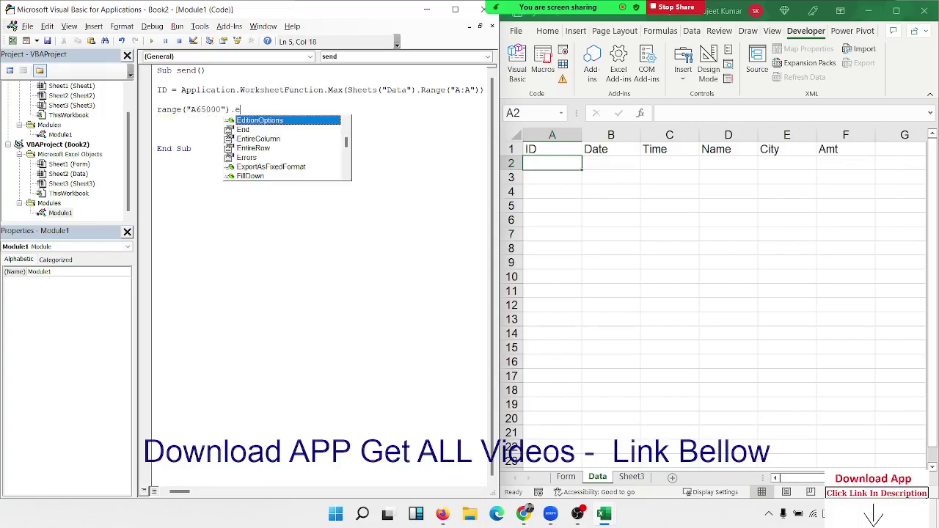
type("End(xl")
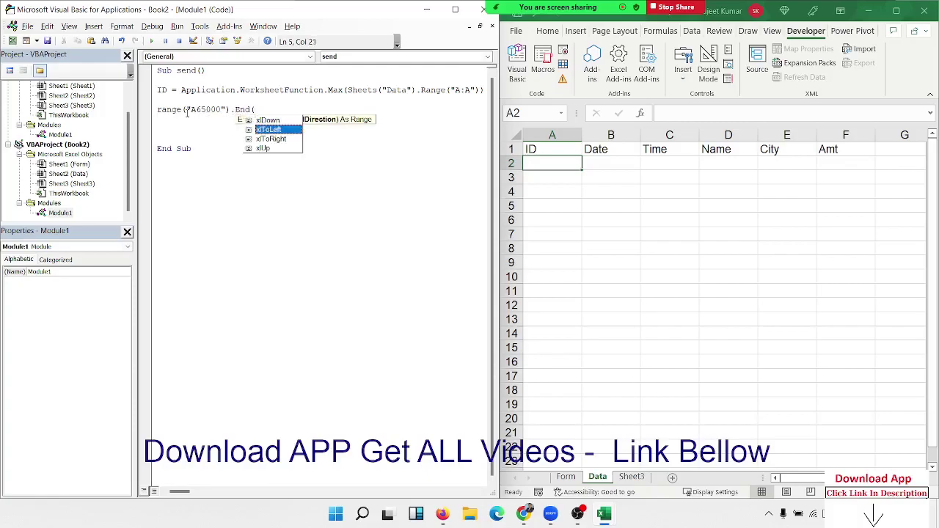
type("u")
key("Tab")
Complete the statement with .Offset(1, 0).Value = ID + 1.
type(").")
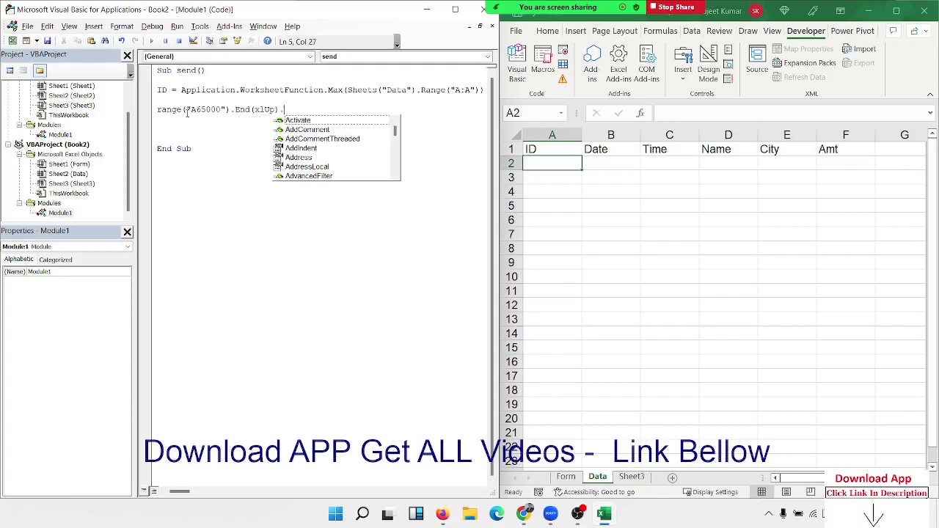
type("of")
key("Tab")
type("(")
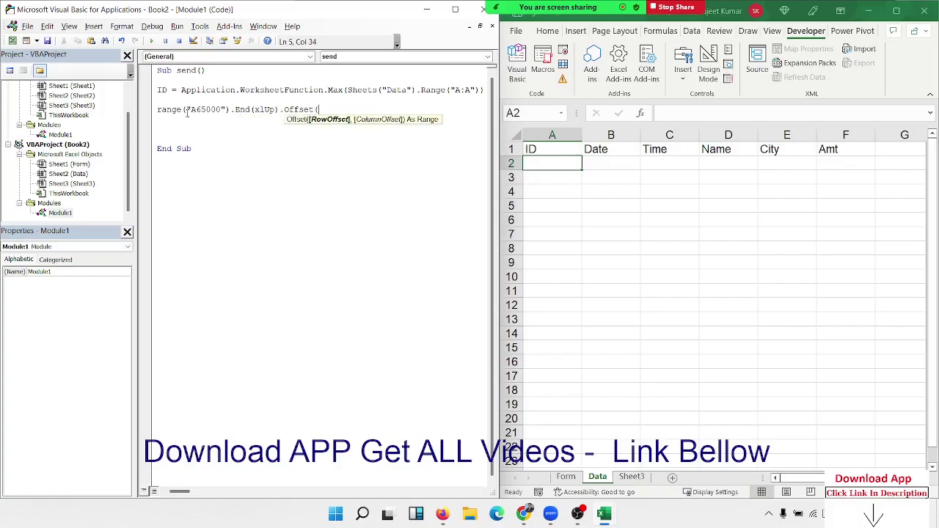
type("0")
key("BackSpace")
type("1,0).")
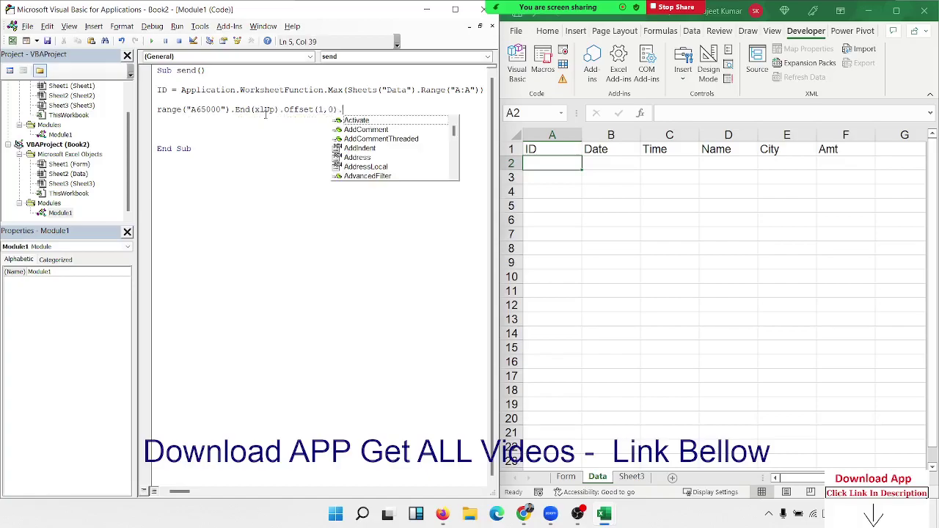
type("v")
key("Tab")
type("= ")
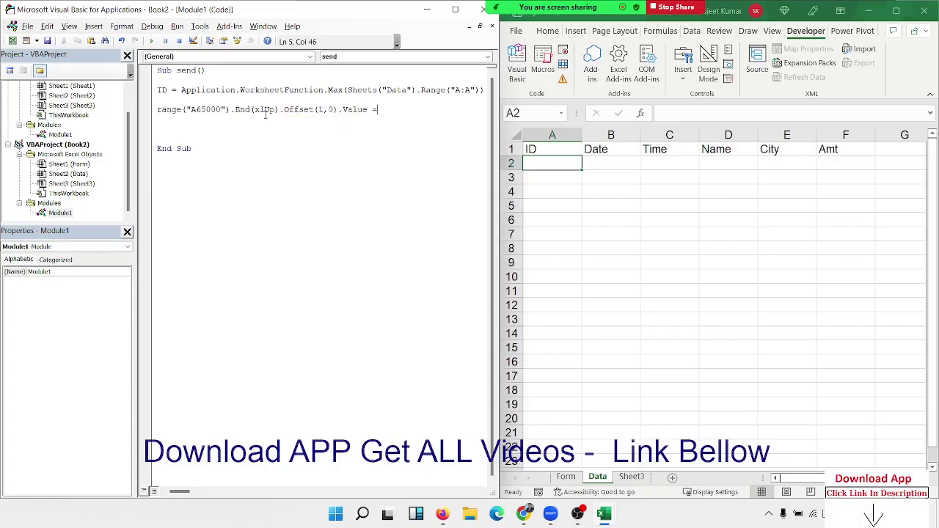
type("id")
type("+1")
key("Down")
key("Down")
Run the send macro six times to write IDs 1 through 6.
left_click(152, 41)
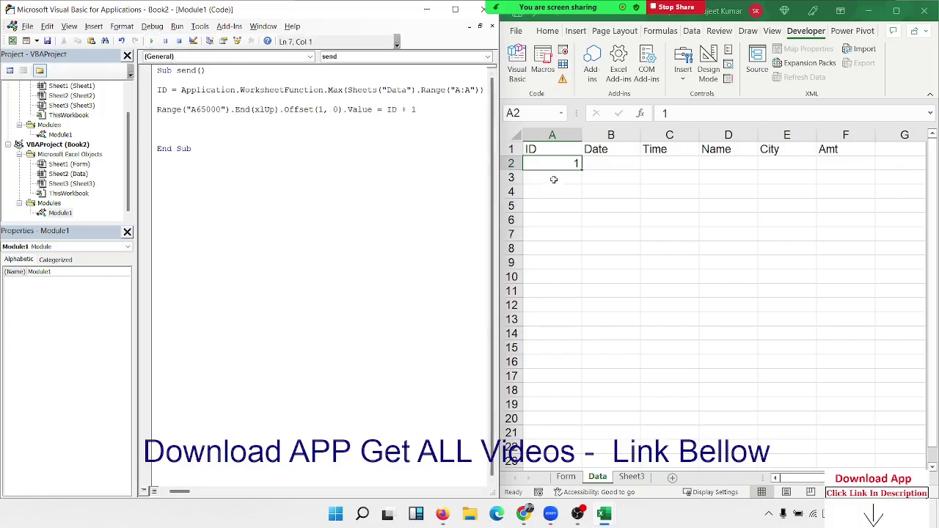
left_click(152, 41)
left_click(152, 42)
left_click(152, 42)
left_click(154, 41)
left_click(154, 42)
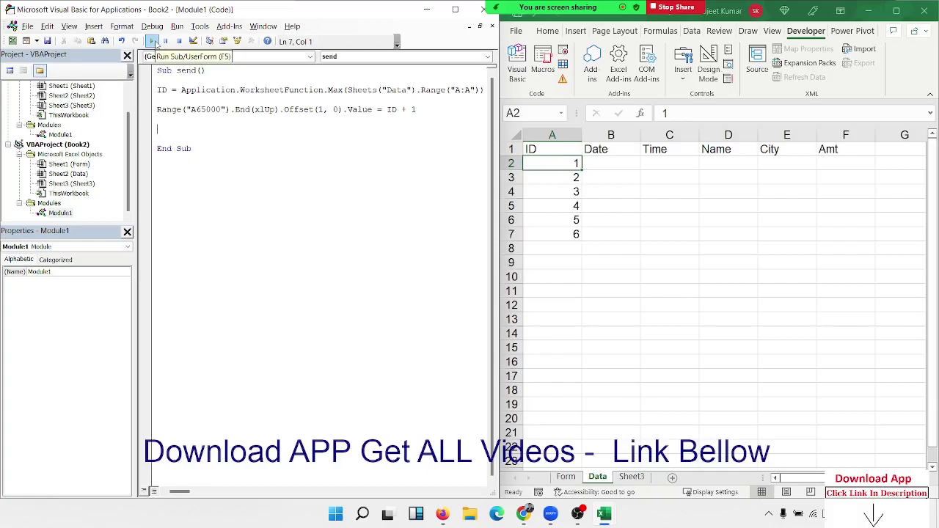
Check the last filled ID in column A of the Data sheet.
left_click(568, 458)
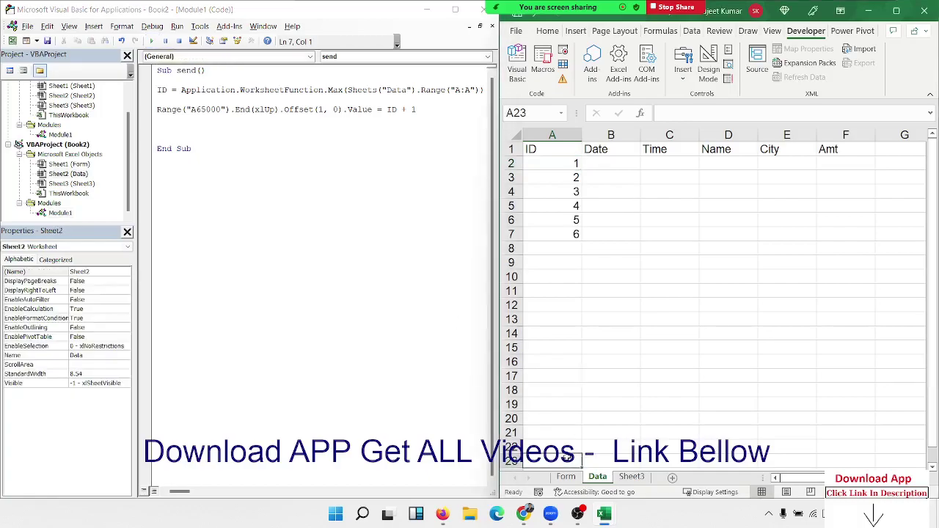
key("ctrl+Up")
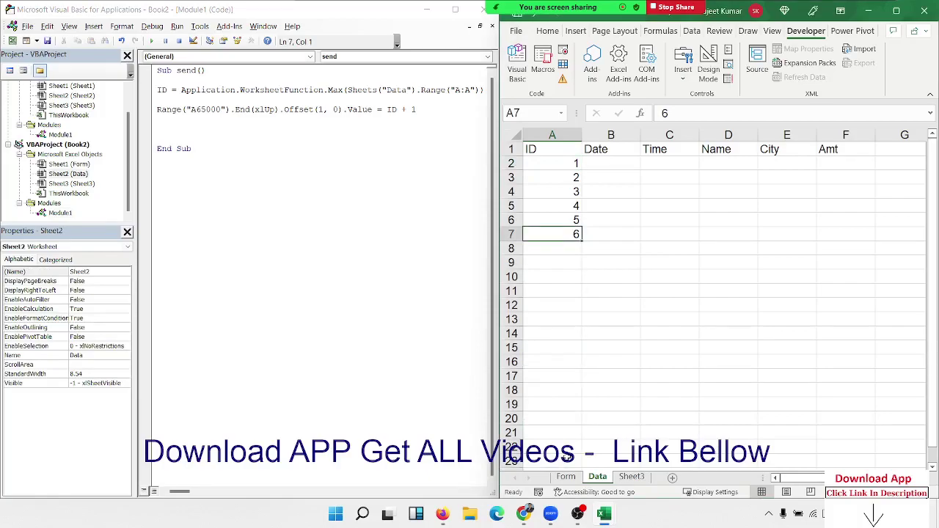
key("Down")
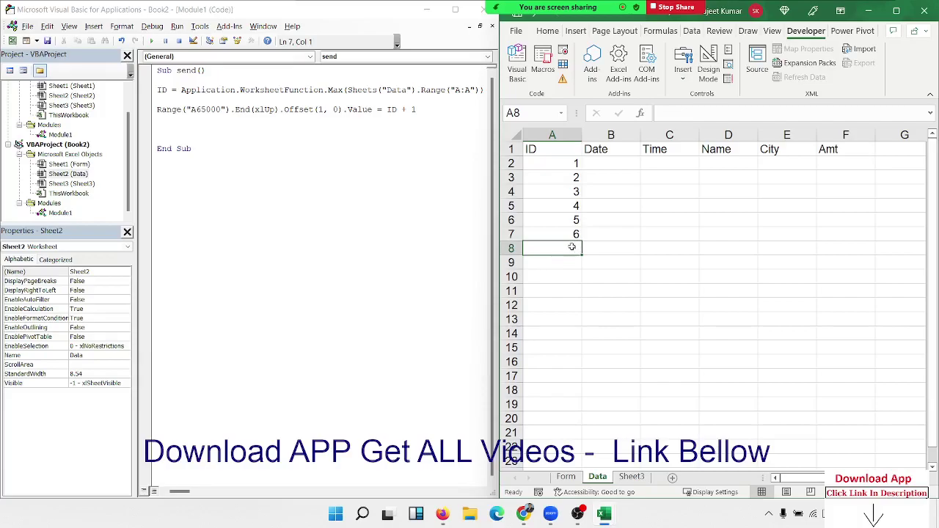
Delete the test IDs in A2:A7 and enter 1 in A2.
left_click_drag(572, 235, 574, 165)
key("Delete")
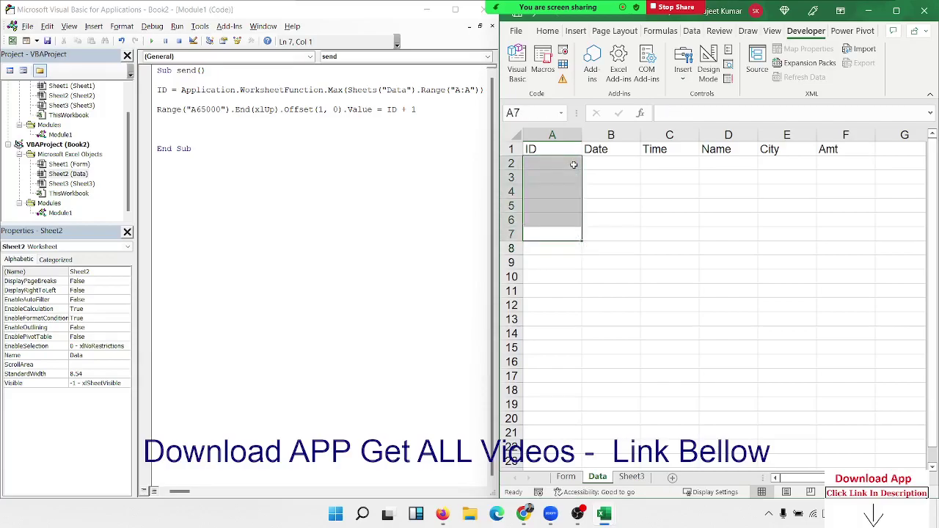
left_click(569, 164)
type("1")
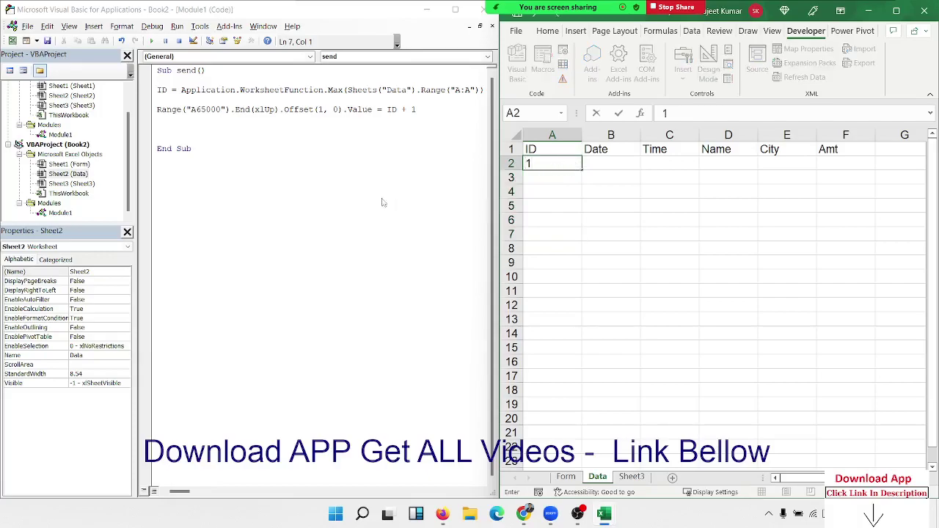
left_click(663, 233)
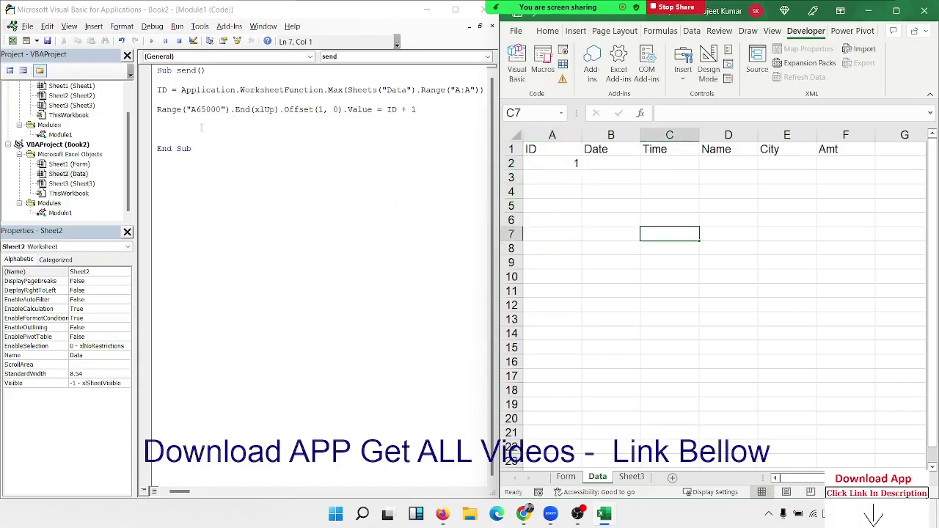
left_click(151, 110)
Duplicate the ID-writing statement on the line below and change its offset to Offset(0, 1).
key("ctrl+c")
left_click(168, 128)
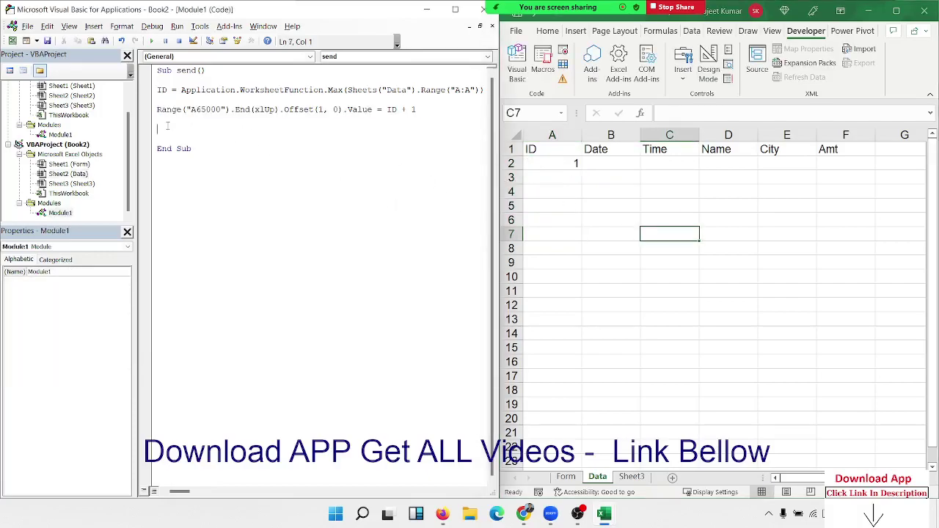
key("ctrl+v")
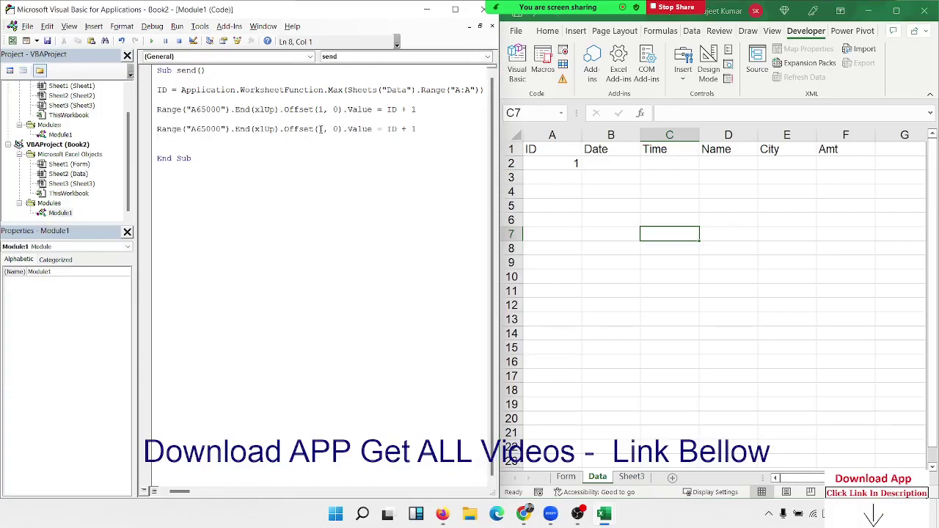
left_click(326, 128)
key("shift+Left")
type("0")
key("Delete")
type("1")
Replace 'ID + 1' on the duplicated line with Date.
left_click(587, 294)
left_click(611, 164)
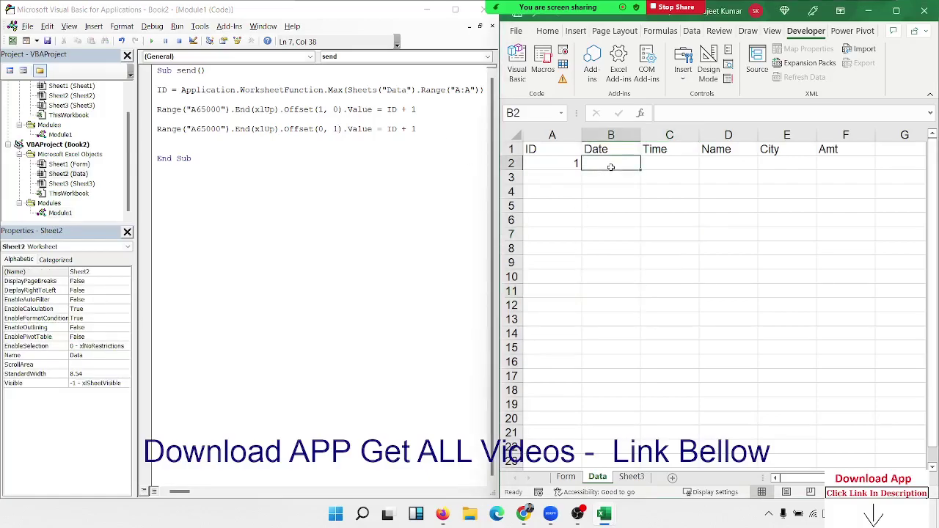
left_click_drag(387, 129, 416, 129)
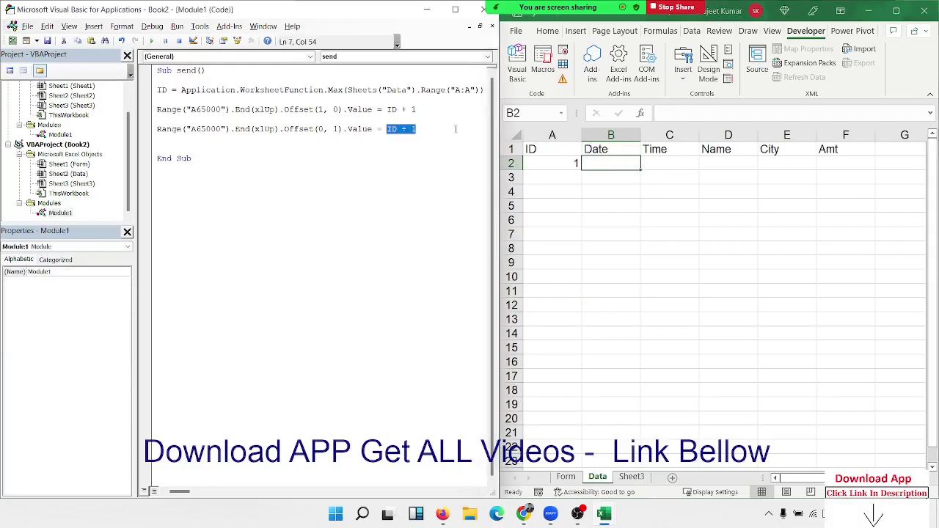
type("date")
key("ctrl+End")
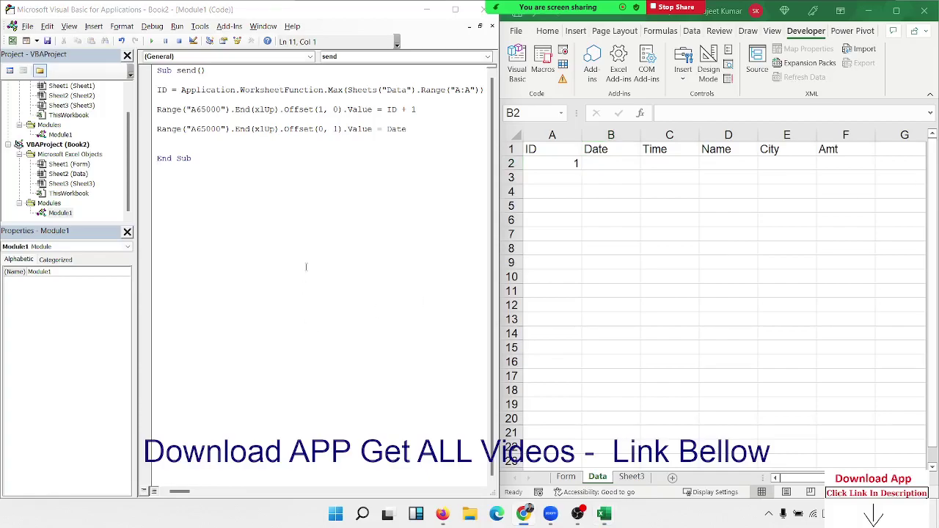
Duplicate the Date line as a Time line writing to Offset(0, 2).
left_click(207, 149)
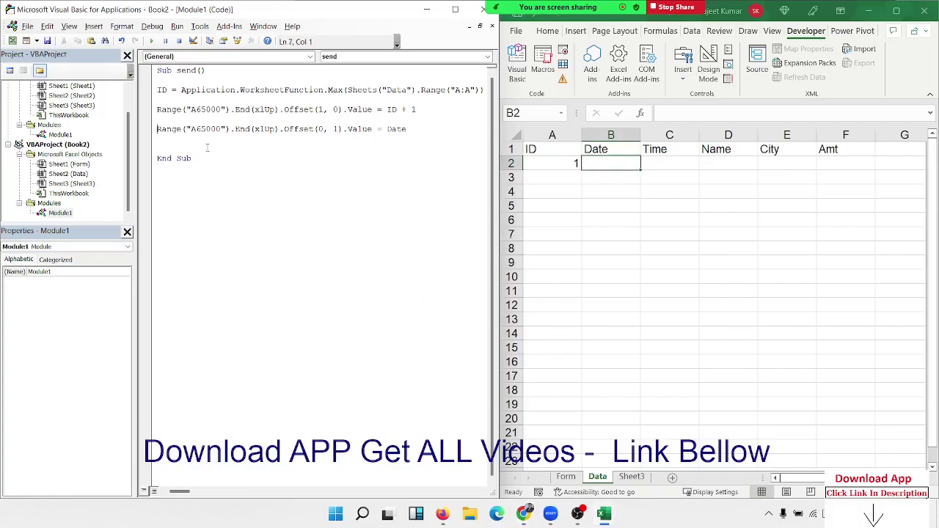
key("shift+Up")
key("ctrl+c")
key("ctrl+v")
key("ctrl+v")
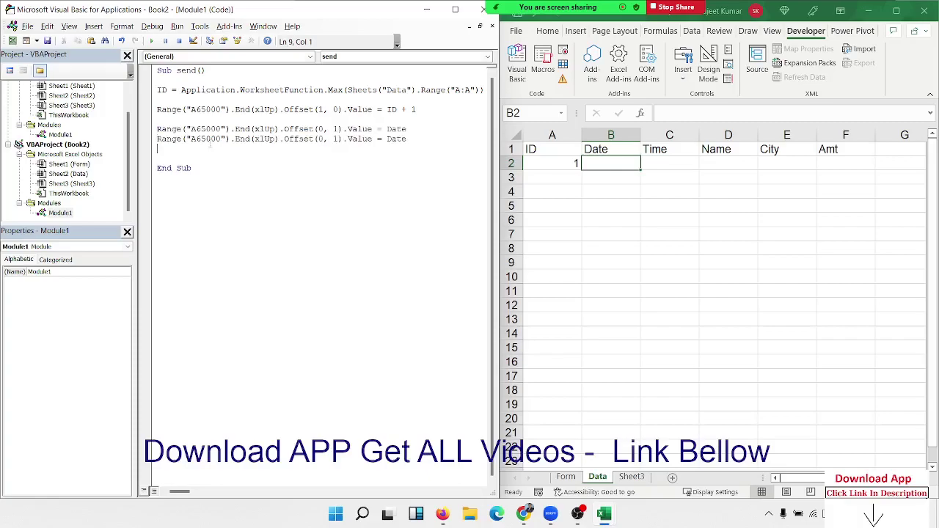
double_click(335, 139)
type("2")
double_click(393, 139)
type("time")
left_click(447, 217)
Run the send macro as a test and check the date written in B3.
left_click(282, 117)
left_click(152, 41)
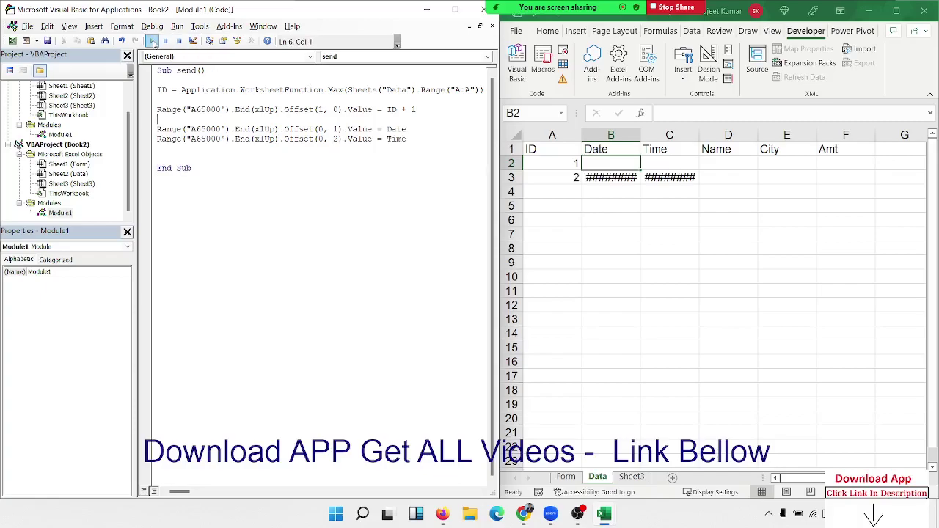
left_click(593, 179)
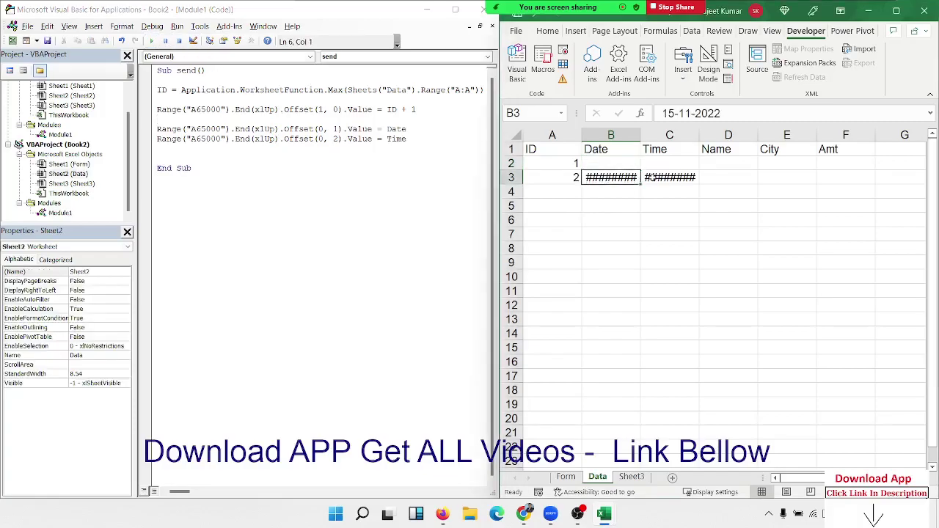
Autofit columns B and C and select the test entries in A2:C3.
double_click(641, 135)
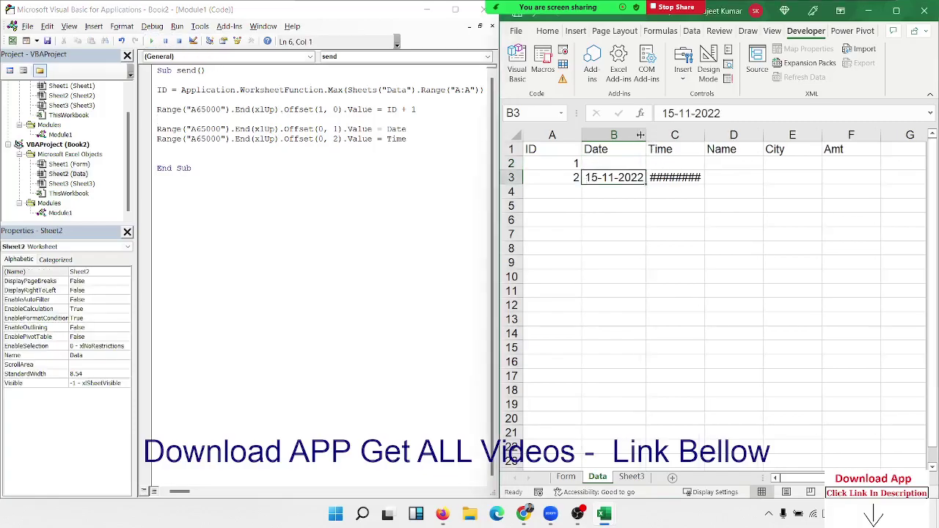
double_click(696, 135)
left_click(671, 203)
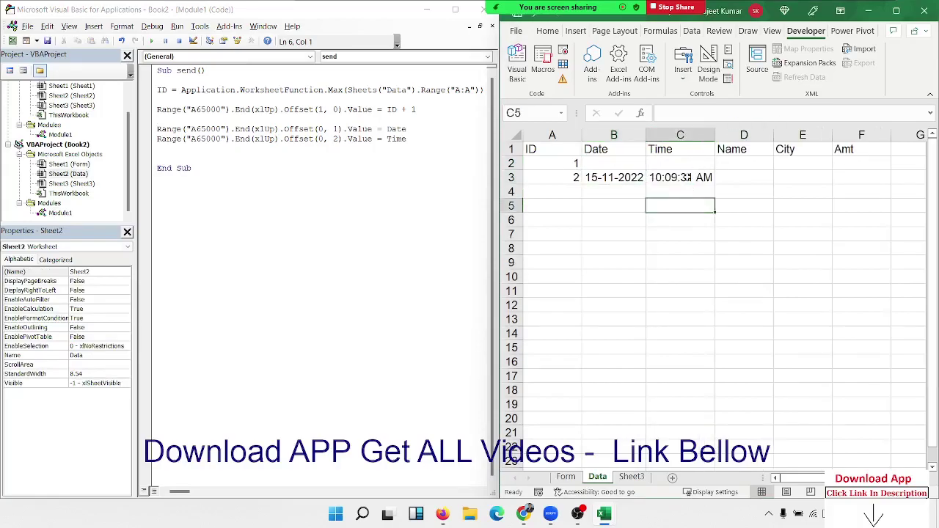
left_click_drag(688, 177, 555, 167)
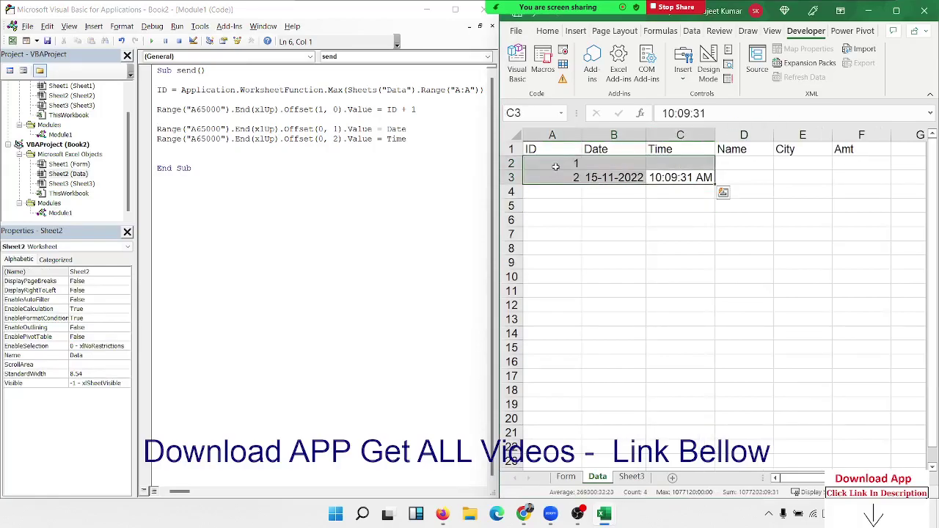
Clear the test entries from the Data sheet, leaving only the headers.
key("Delete")
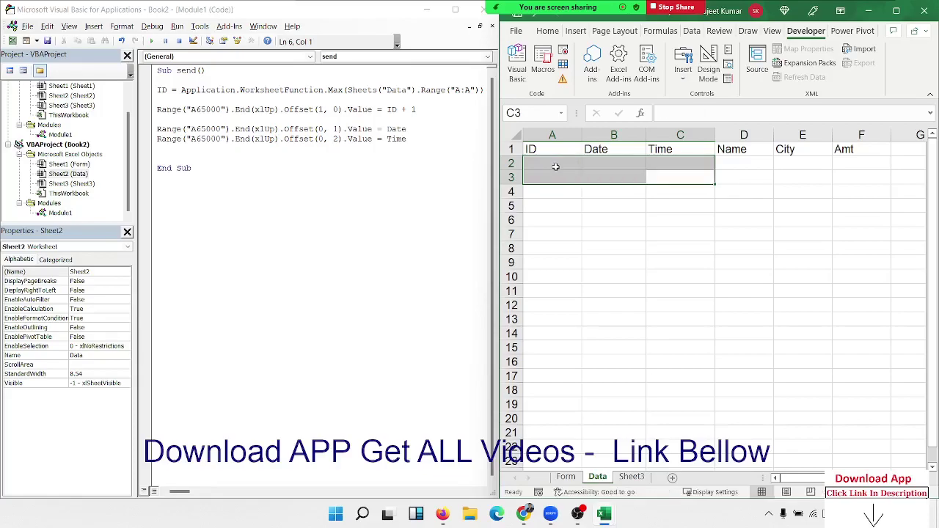
key("Up")
left_click(556, 167)
type("1")
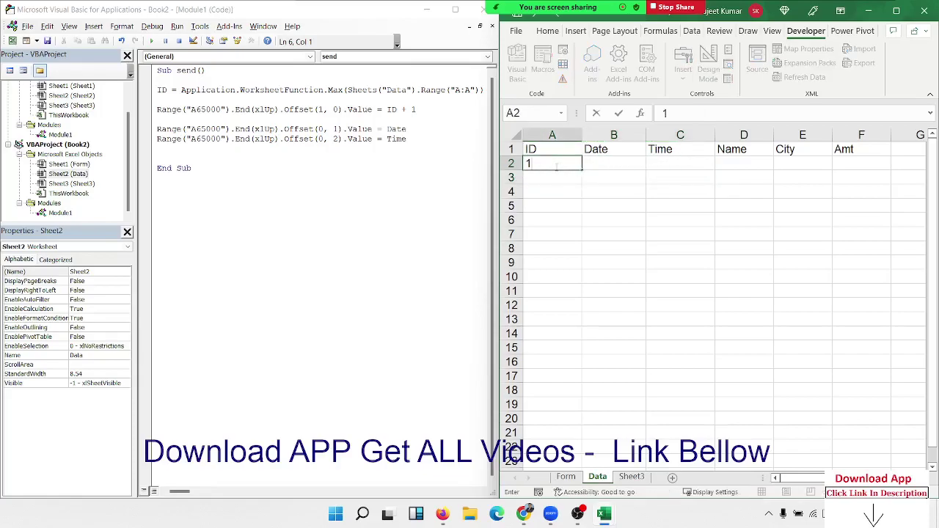
key("BackSpace")
left_click(576, 190)
left_click(566, 478)
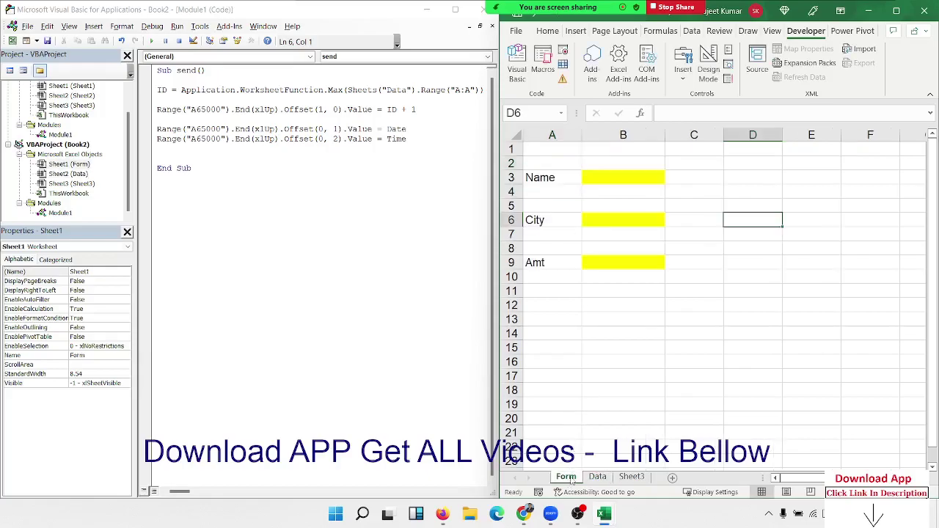
left_click(613, 477)
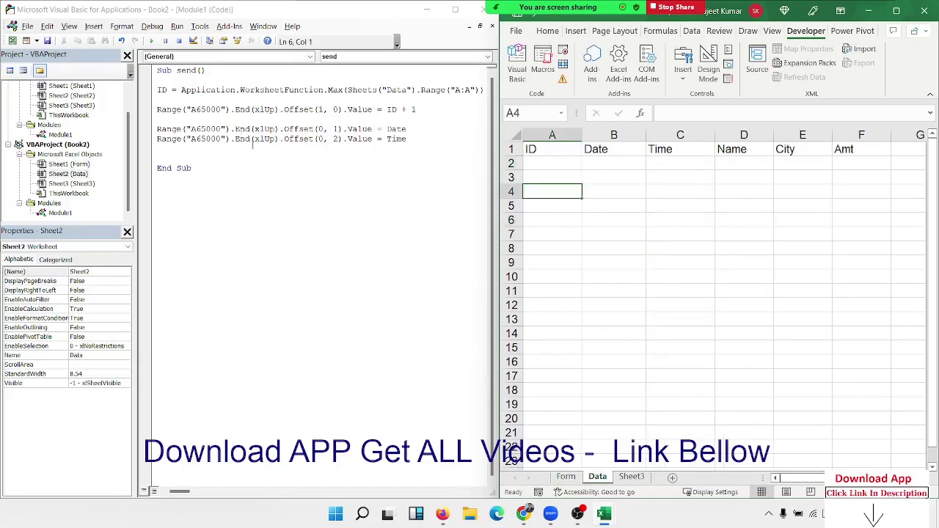
Prefix both the Date and Time lines with Sheets("Data").
left_click(157, 129)
type("she")
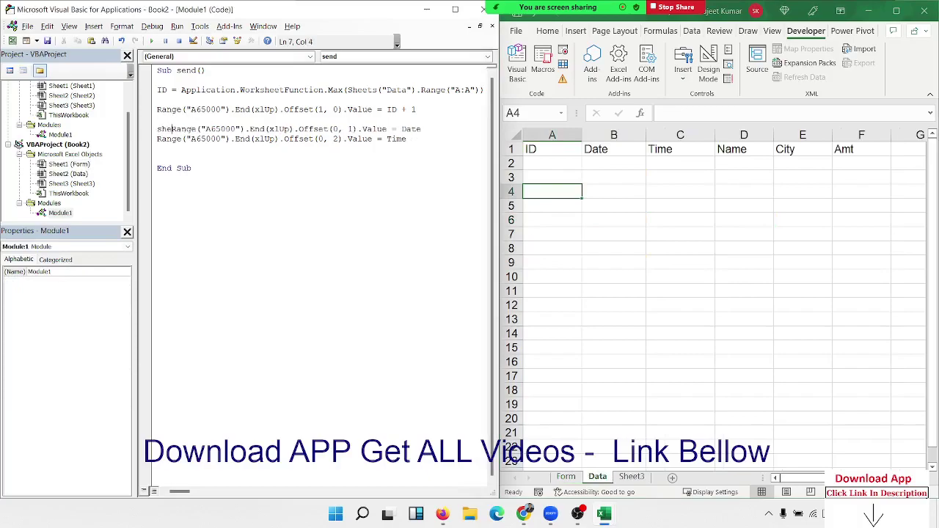
type("ets(\"")
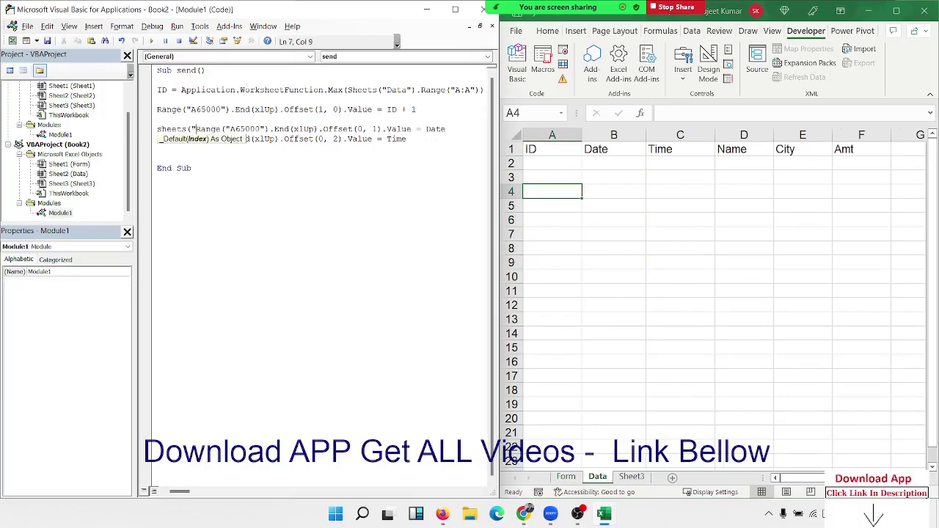
type("Data\"")
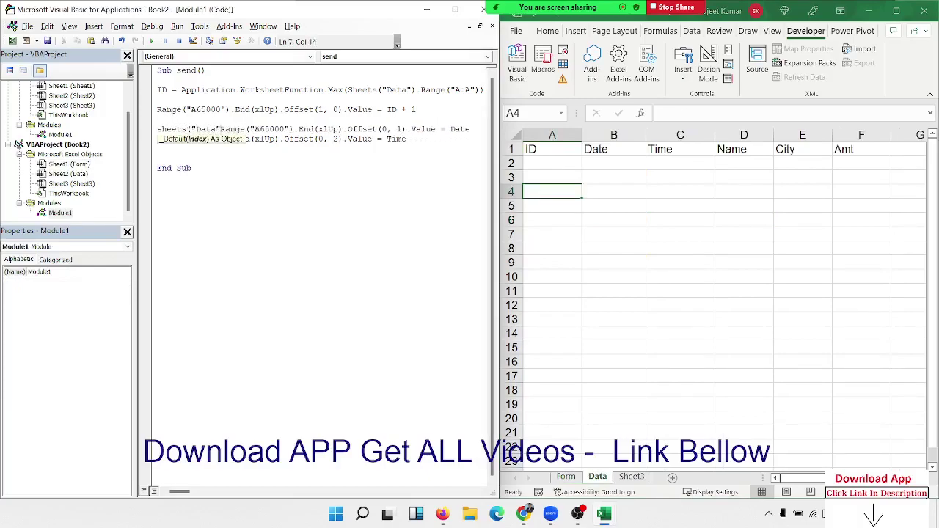
type(").")
left_click(281, 162)
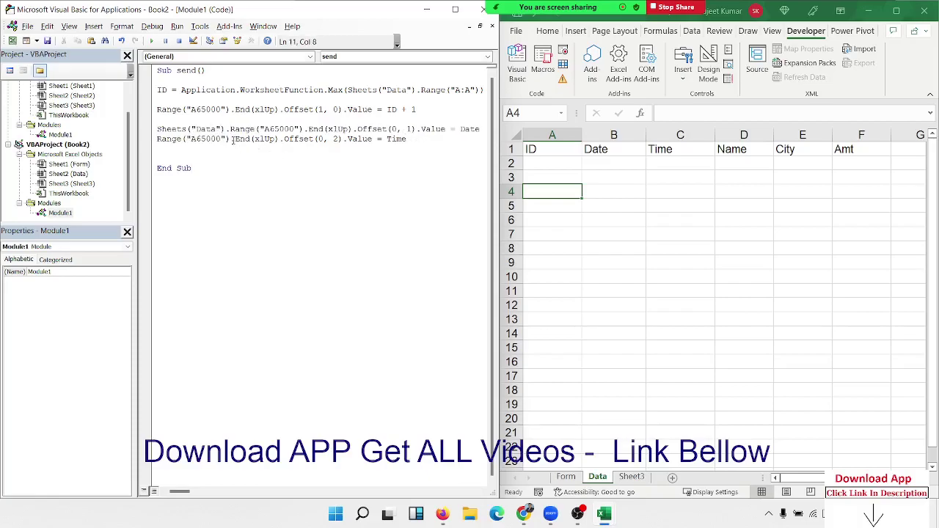
left_click_drag(230, 130, 147, 131)
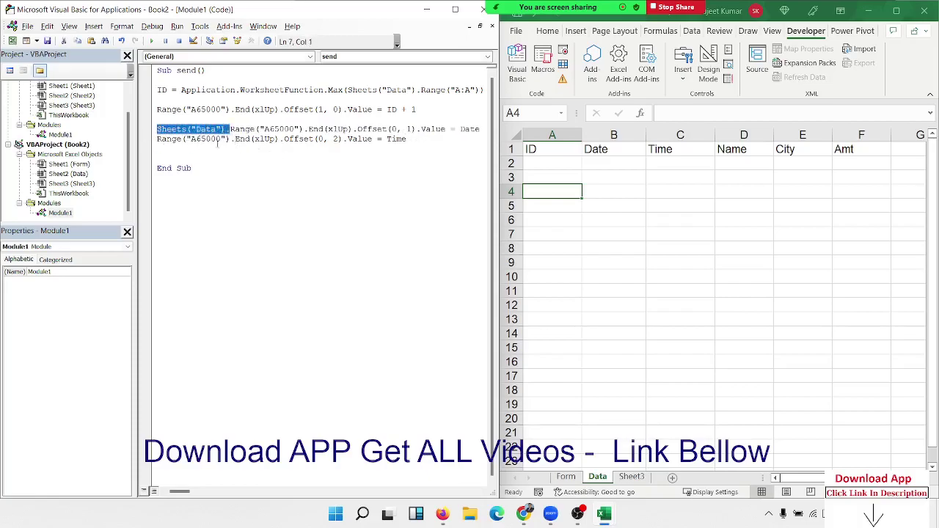
key("ctrl+c")
left_click(159, 139)
key("ctrl+v")
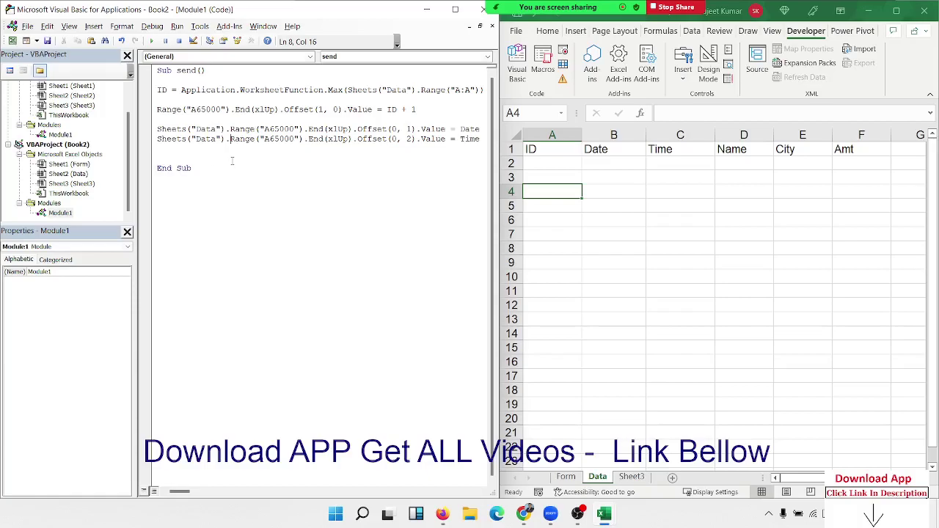
Add blank lines before End Sub and widen the code editor.
left_click(232, 160)
key("Return")
key("Return")
double_click(397, 89)
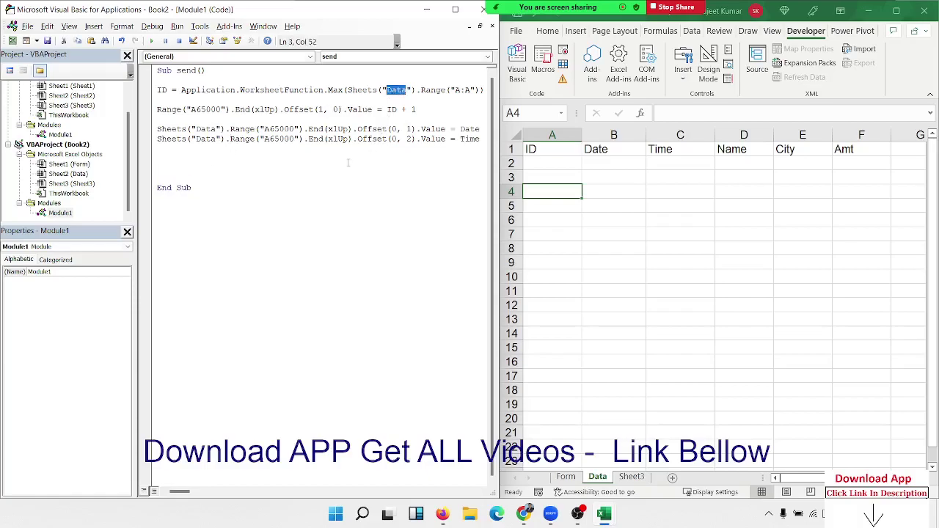
left_click(323, 171)
left_click_drag(492, 220, 523, 209)
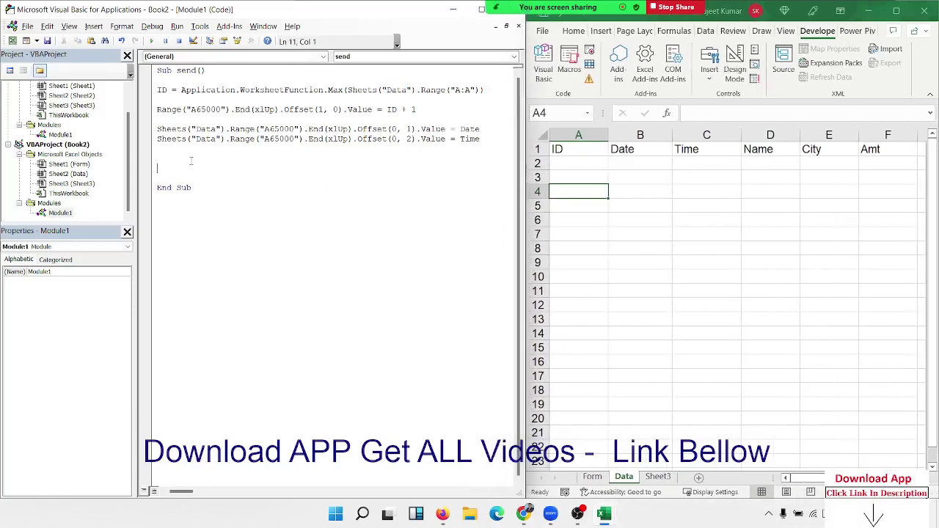
Remove the blank line between the ID and Date statements.
left_click(190, 158)
key("Return")
key("Up")
key("Up")
key("Up")
key("Up")
key("Up")
key("Delete")
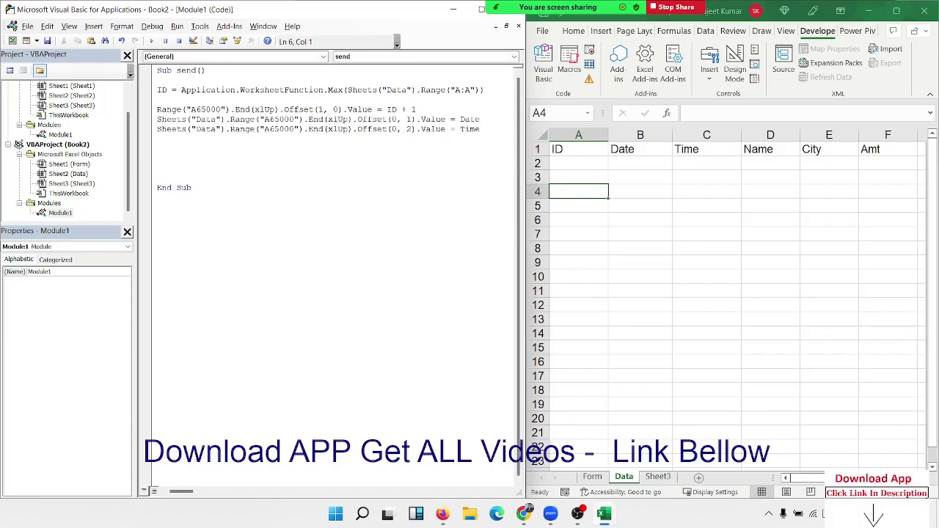
key("Down")
key("Down")
key("Up")
Duplicate the Time line and change the copy's offset to Offset(0, 3).
key("shift+Down")
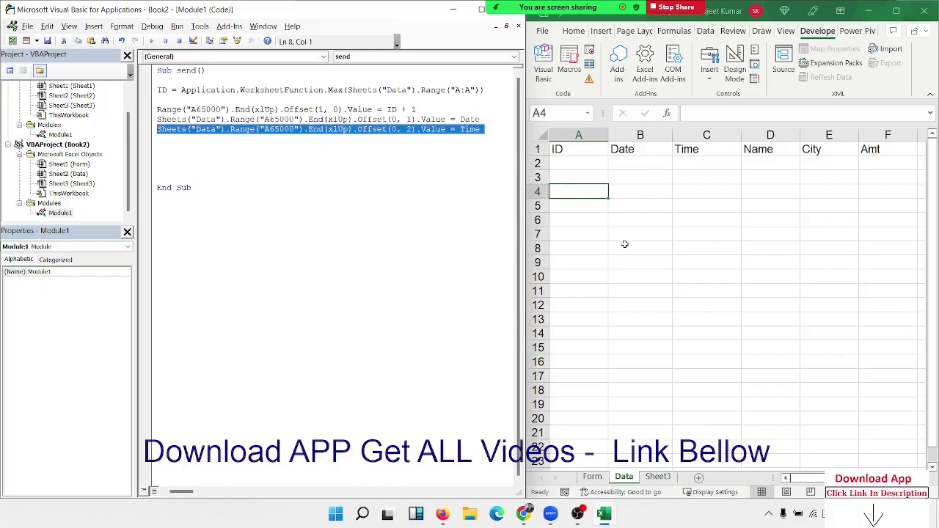
key("ctrl+c")
key("ctrl+v")
key("ctrl+v")
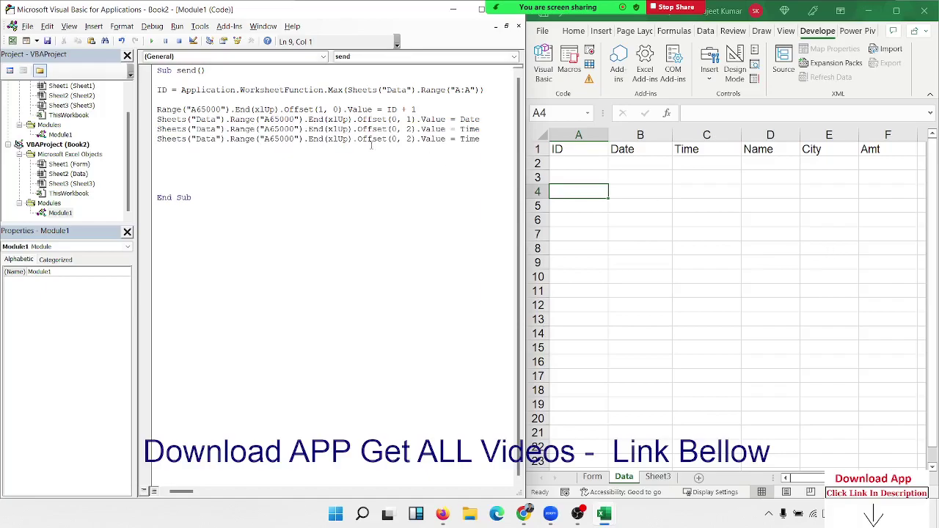
left_click(408, 140)
key("Delete")
type("3")
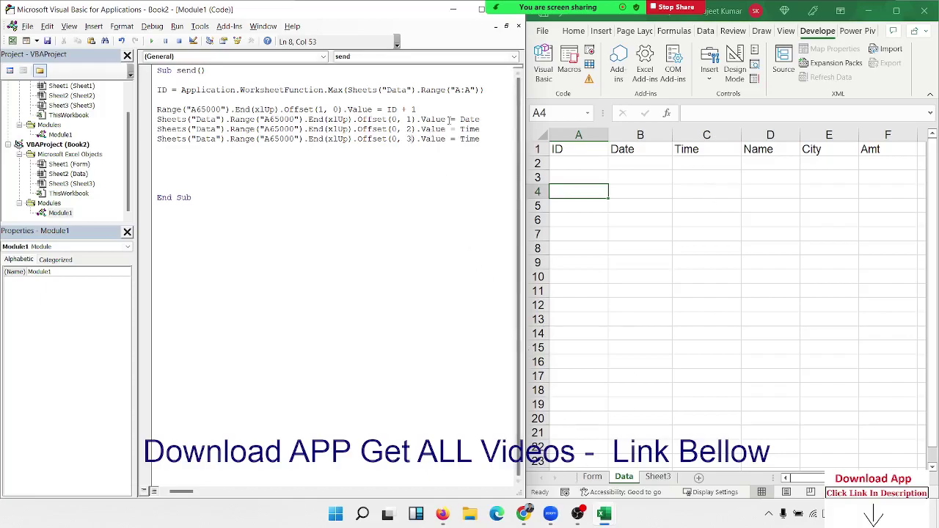
double_click(470, 138)
left_click_drag(526, 168, 609, 177)
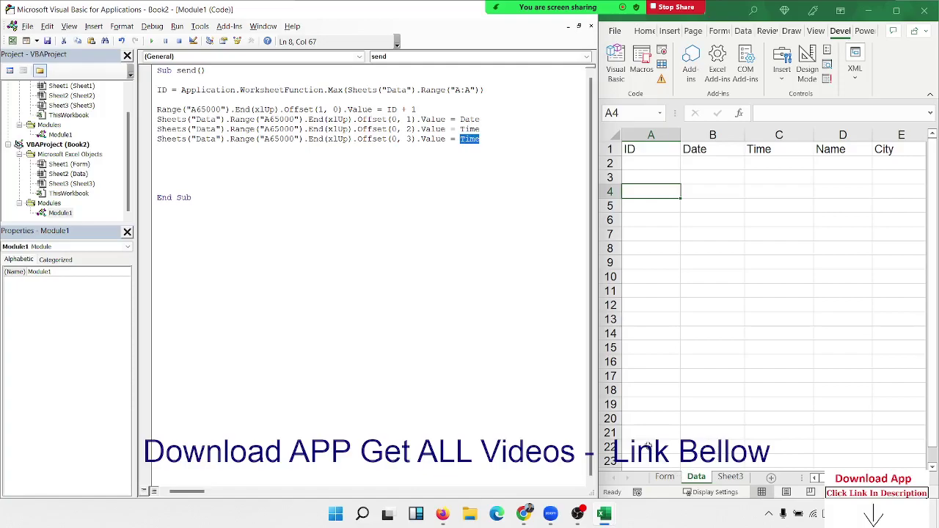
Complete the Offset(0, 3) statement to assign Range("B3").Value, the Form's Name cell.
type("range(")
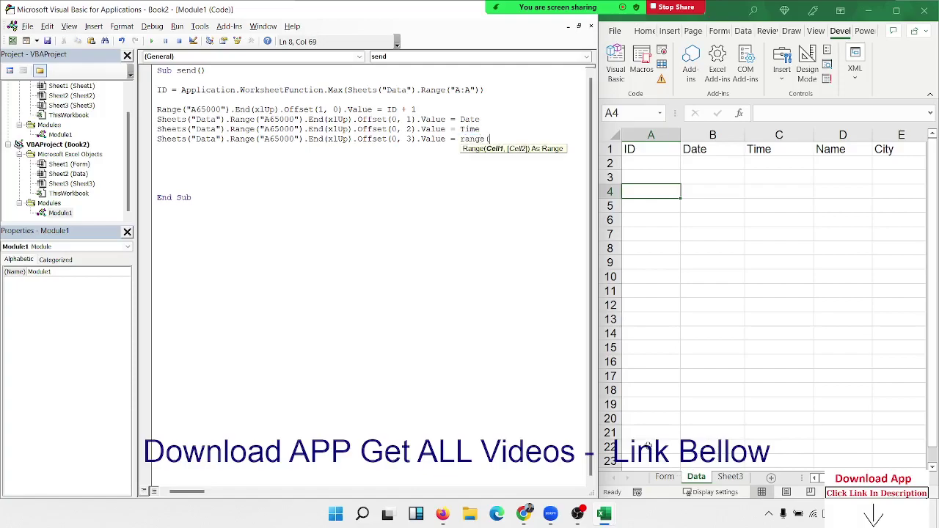
left_click(664, 478)
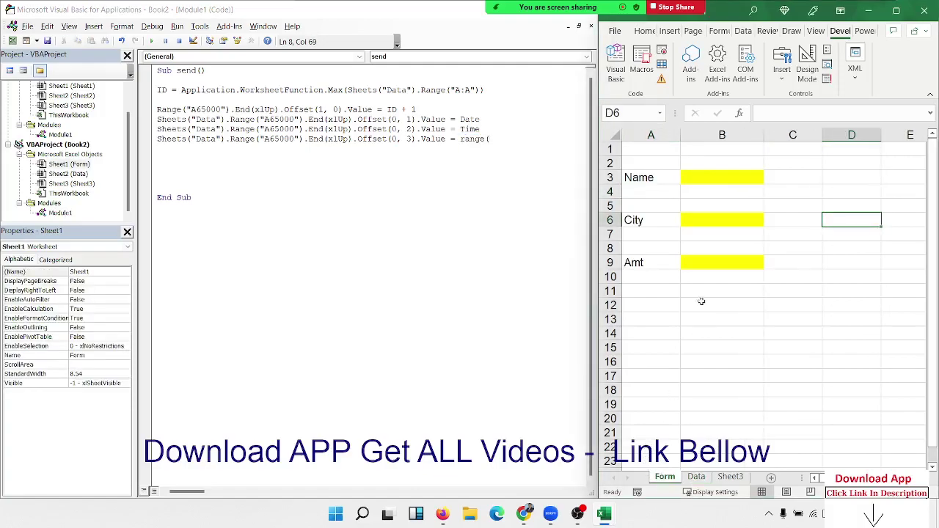
left_click(694, 178)
type("\"")
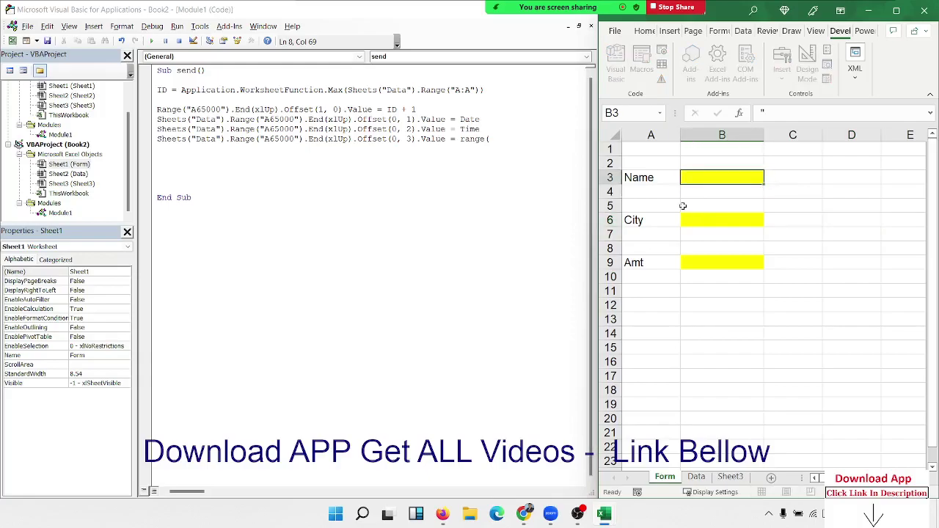
left_click(549, 149)
key("Return")
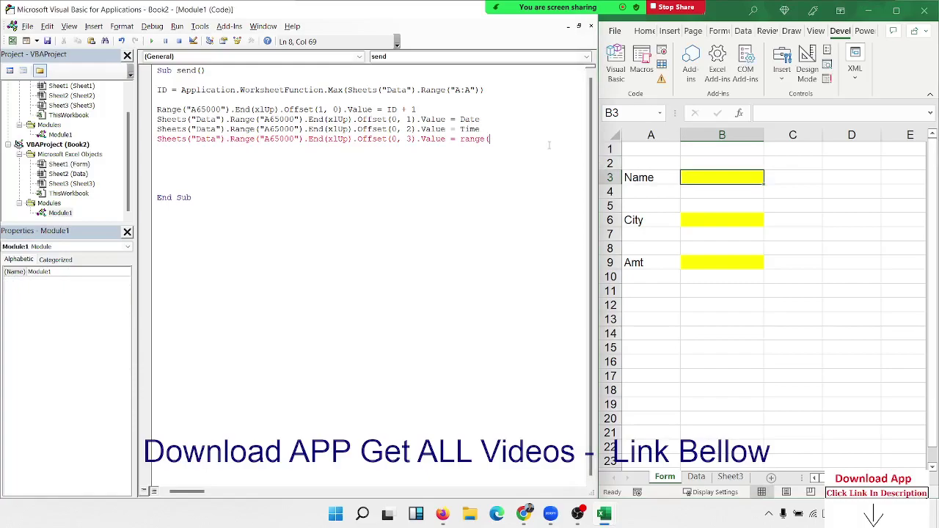
type("\"B3")
type("\")")
type(".valu")
key("Tab")
key("Return")
left_click(739, 332)
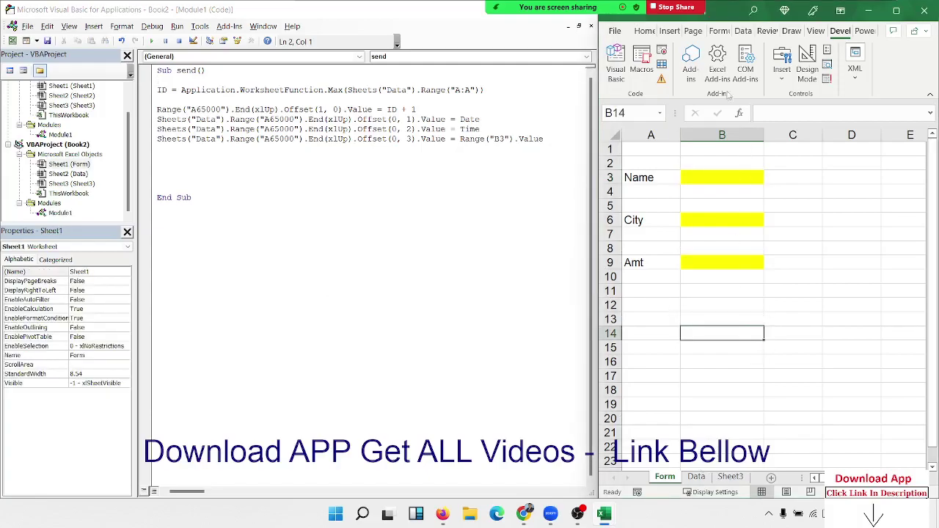
Draw a form button over C11:D12, assign it the send macro, and caption it Save.
left_click(783, 82)
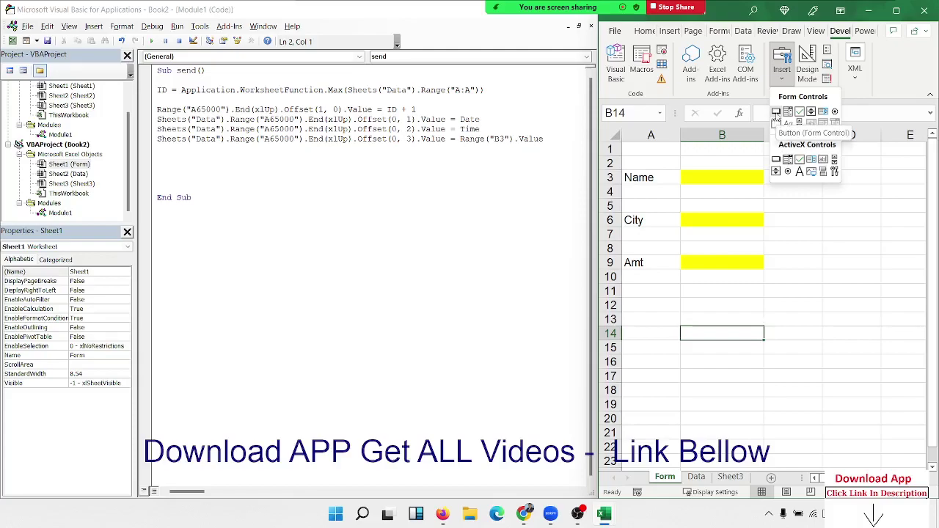
left_click(776, 111)
left_click_drag(770, 283, 846, 310)
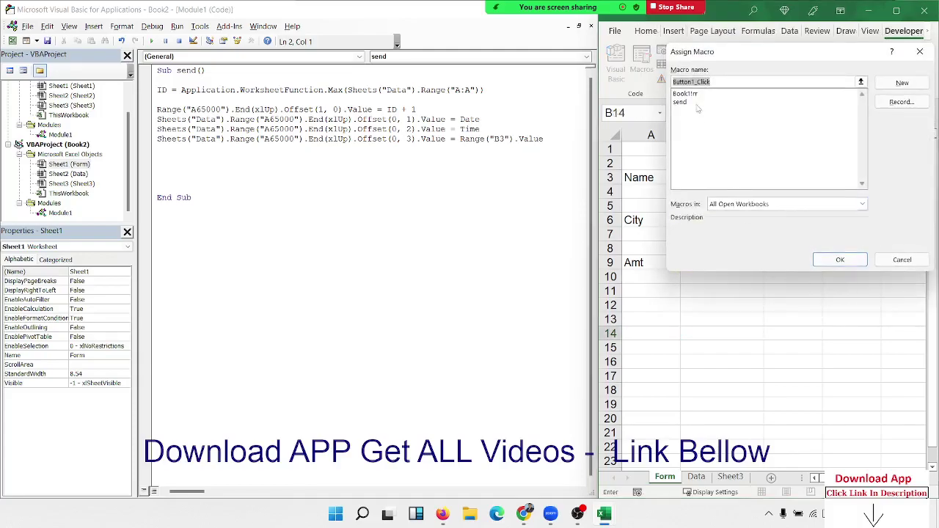
left_click(688, 102)
left_click(842, 261)
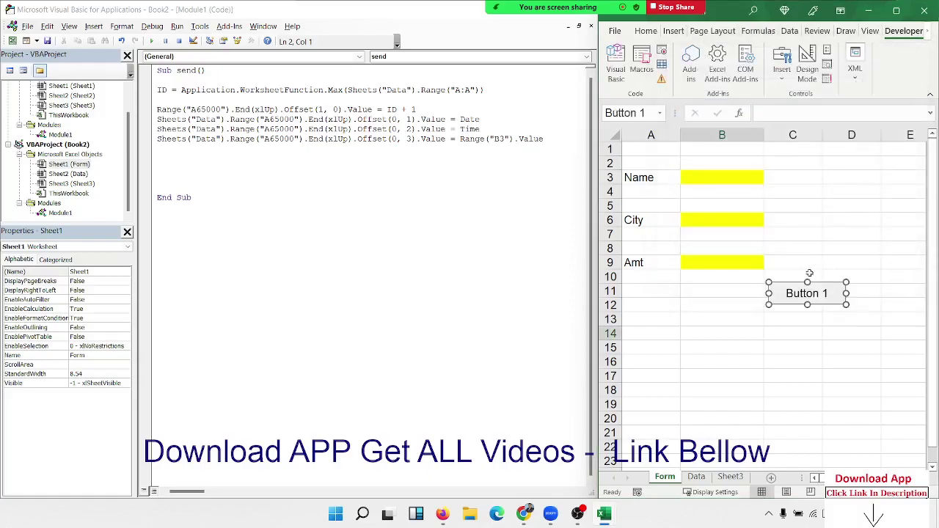
left_click(789, 294)
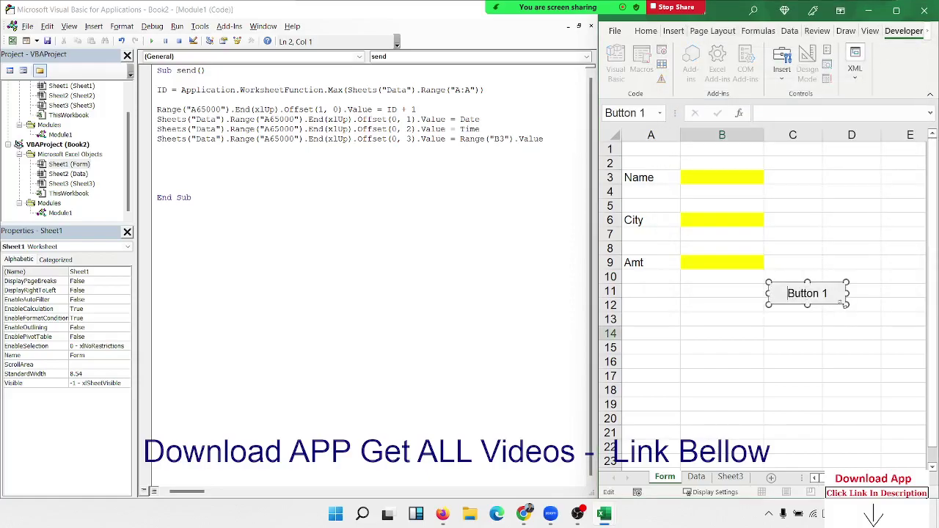
key("Delete")
key("Delete")
key("Delete")
key("Delete")
key("Delete")
key("Delete")
type("Save")
left_click(841, 330)
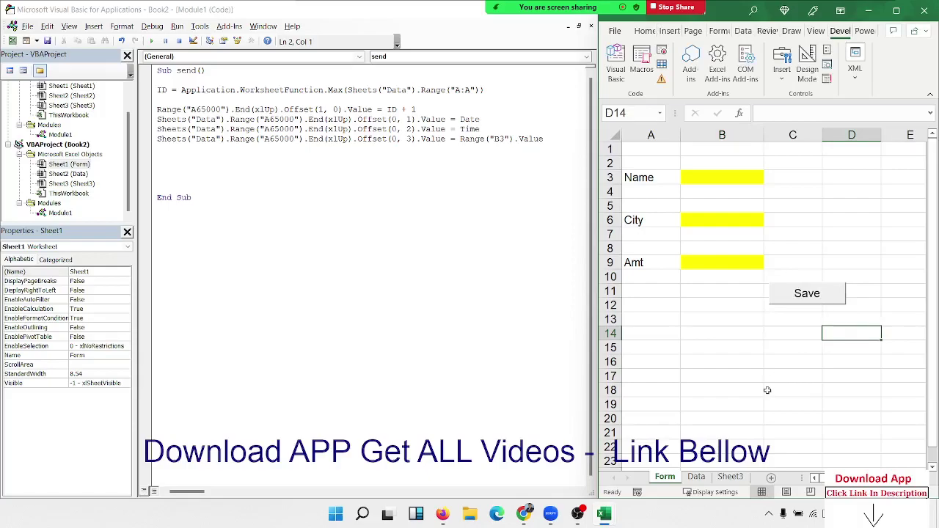
left_click(721, 265)
left_click(720, 215)
Duplicate the B3 Name copy line twice below itself.
left_click(719, 180)
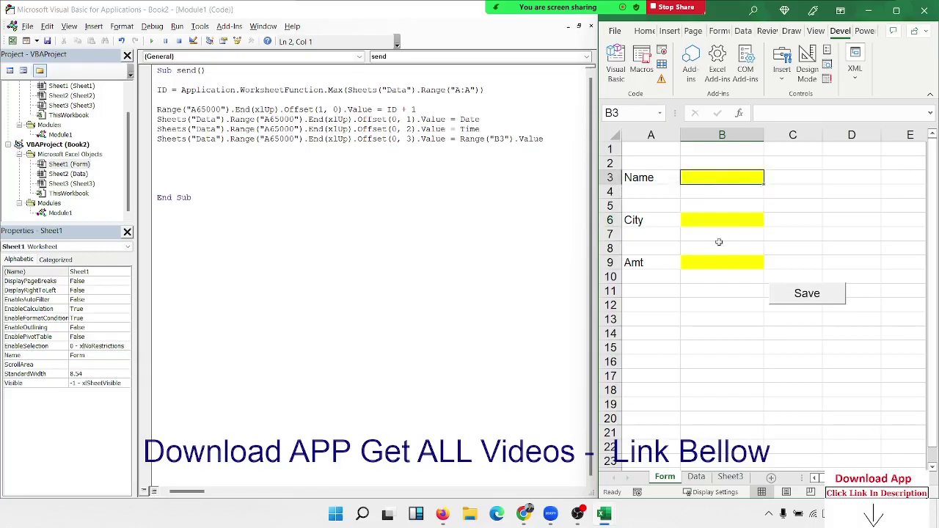
left_click(461, 138)
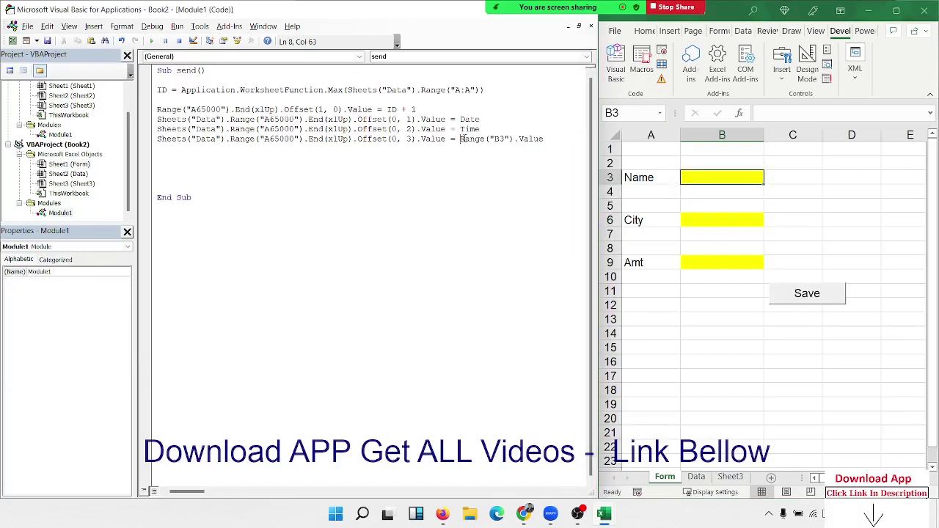
left_click(156, 139)
left_click_drag(156, 140, 158, 147)
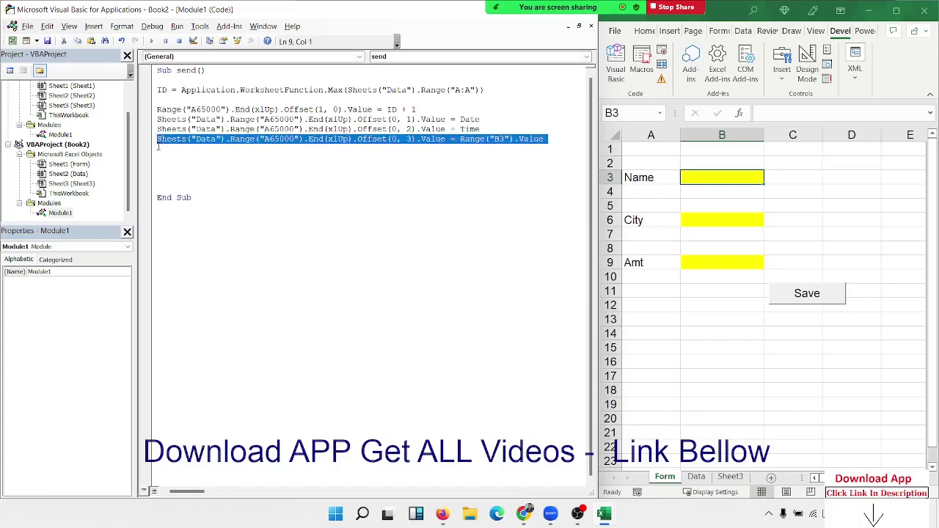
key("ctrl+c")
left_click(162, 146)
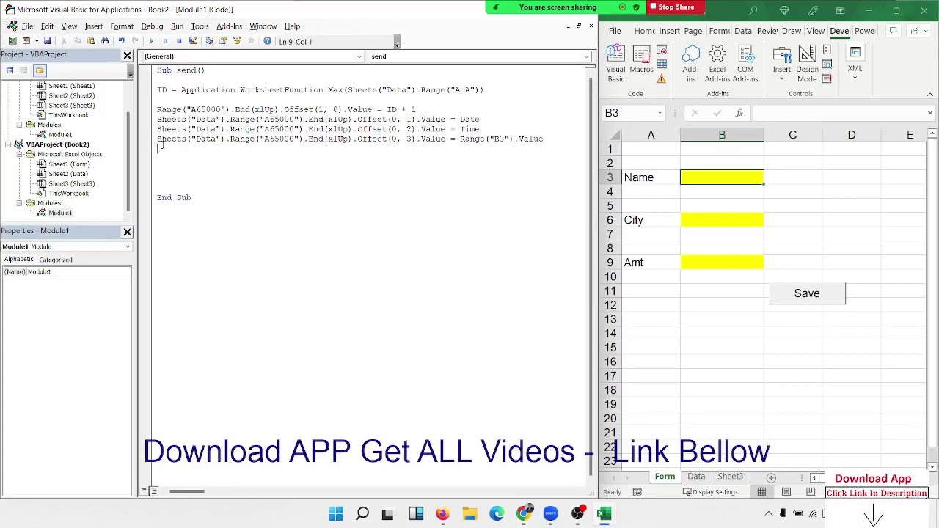
key("ctrl+v")
key("ctrl+v")
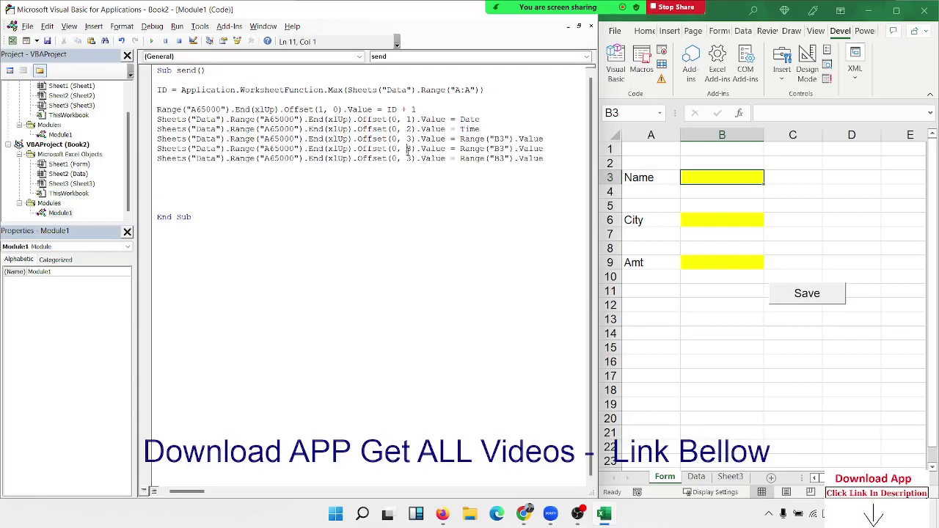
Change the copies to Offset(0, 4) with B6 and Offset(0, 5) with B9.
left_click(409, 148)
key("BackSpace")
type("4")
left_click(412, 158)
key("BackSpace")
type("5")
left_click(504, 148)
key("BackSpace")
type("6")
left_click(502, 158)
type("9")
key("Delete")
Add Range("B3,B9,B6").ClearContents after the copy lines to empty the three inputs.
left_click(269, 174)
type("range(")
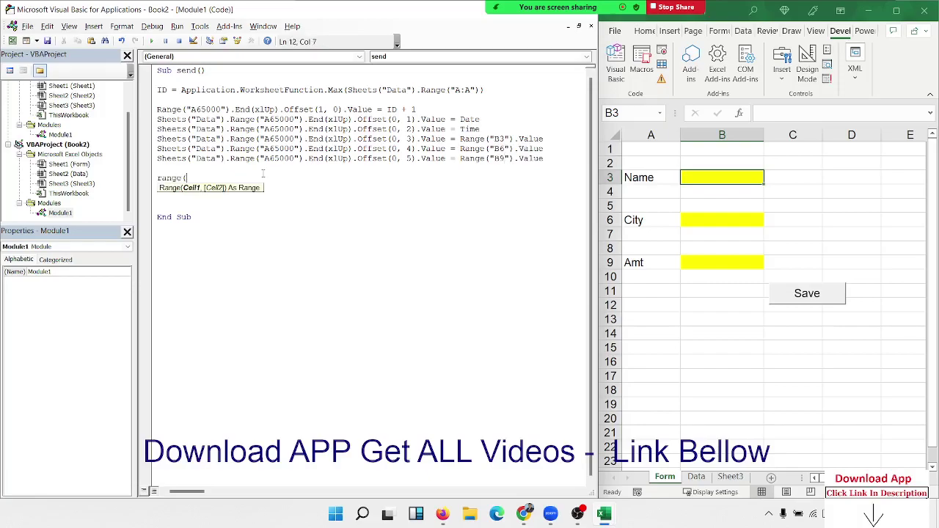
type("\"B")
type("3,")
type("B9,")
type("B6")
type("\").")
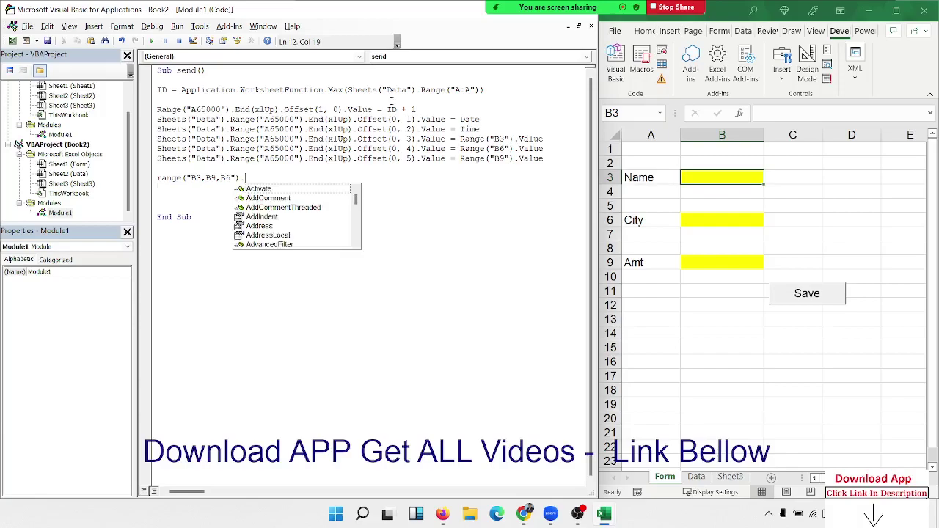
type("cl")
key("Down")
key("Down")
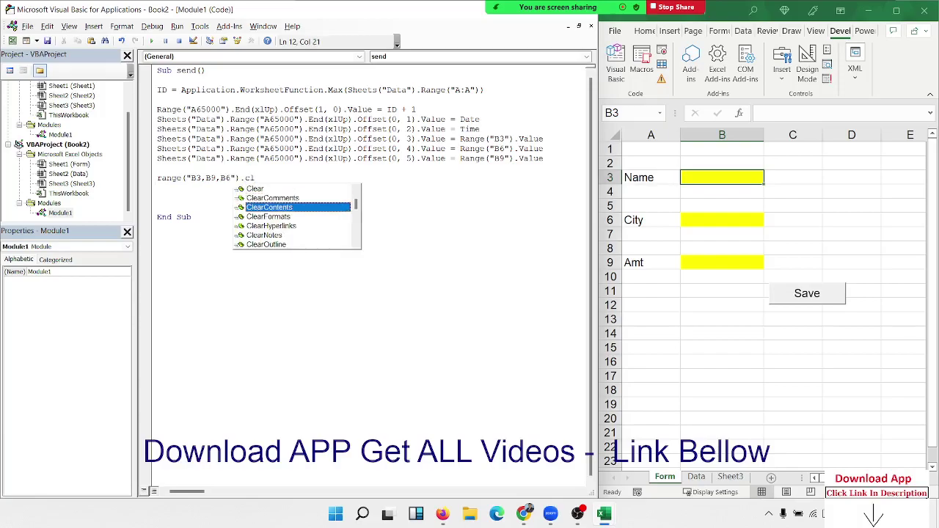
key("Tab")
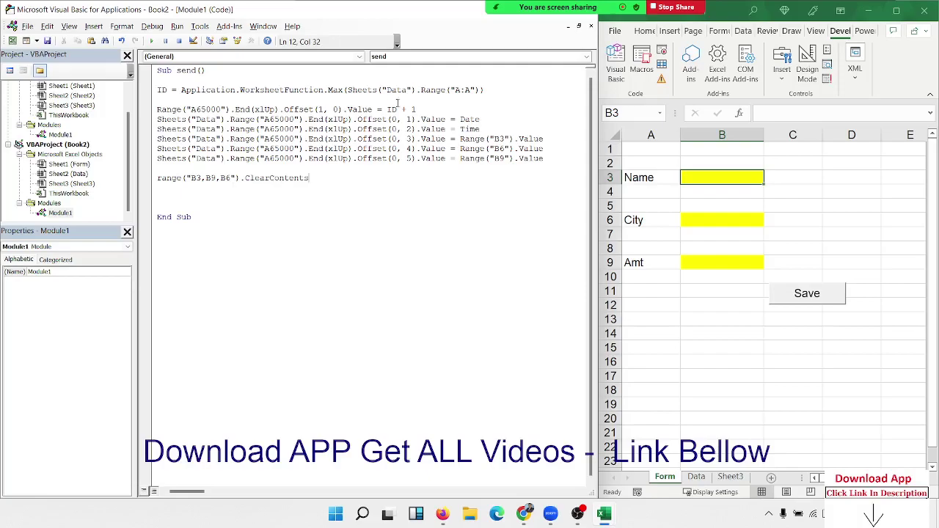
left_click(341, 190)
left_click(803, 208)
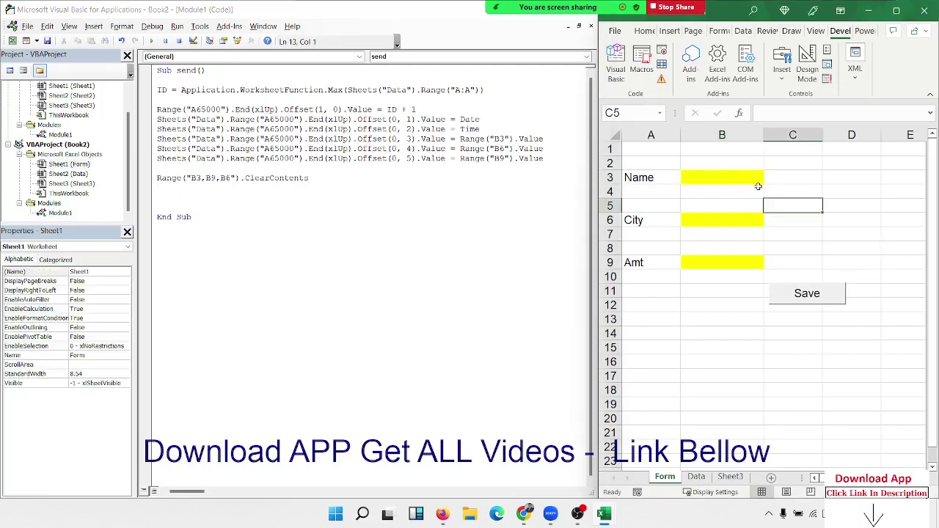
left_click(734, 174)
left_click(721, 219, "ctrl")
left_click(706, 266, "ctrl")
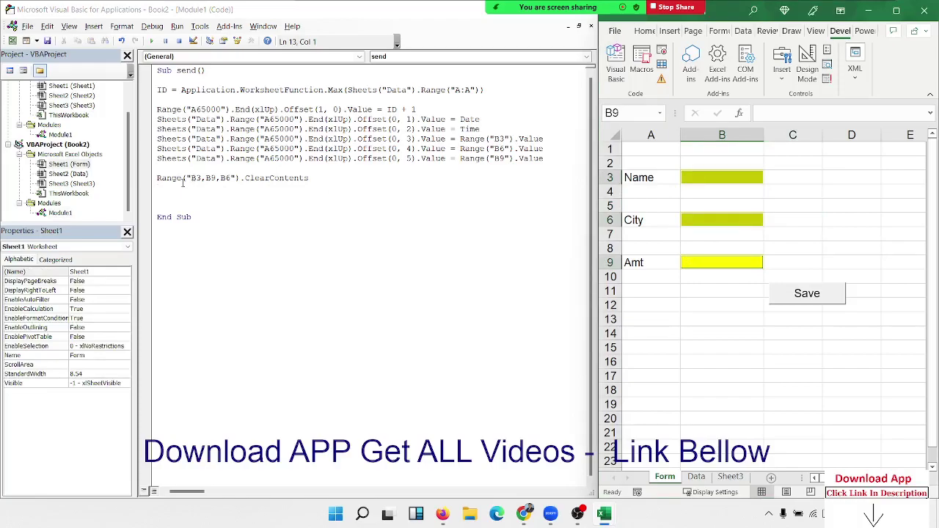
left_click_drag(185, 178, 241, 178)
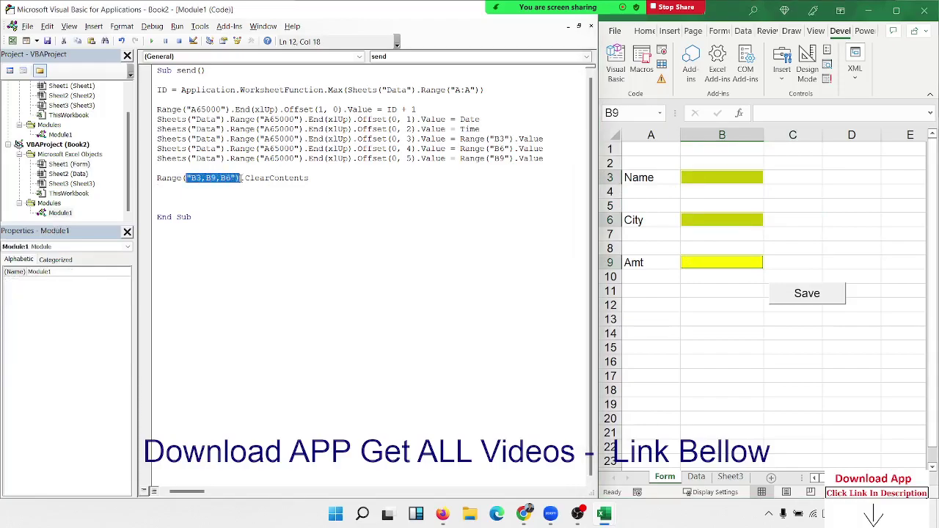
left_click(269, 185)
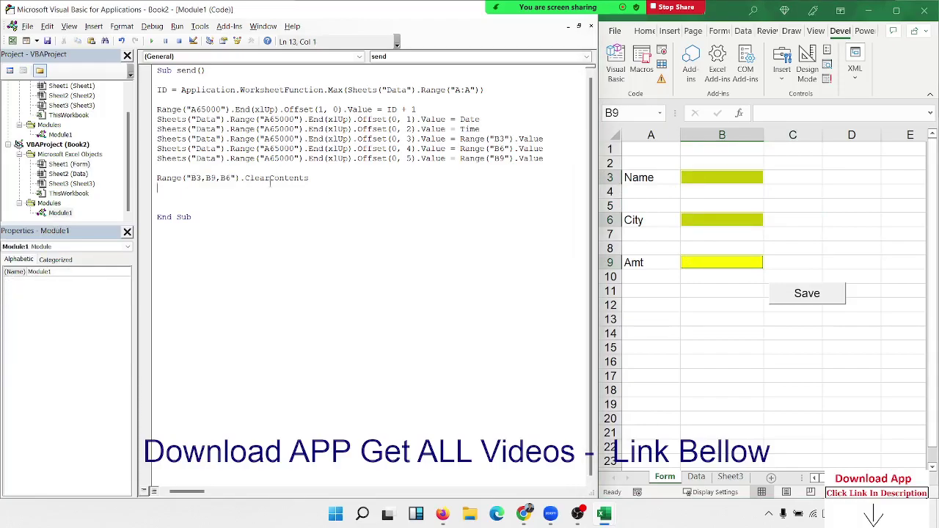
Add a MsgBox "Data save" line after the clearing statement.
key("Return")
type("msgbo")
type("x \"")
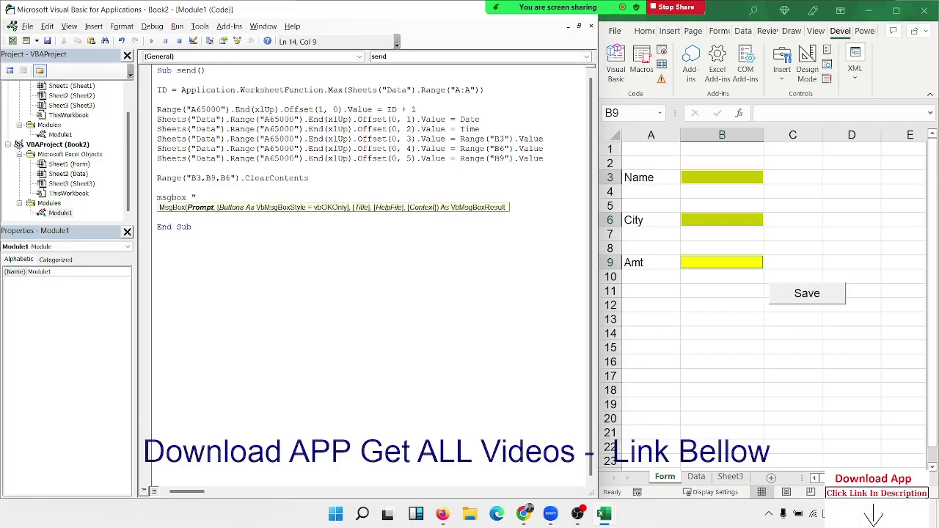
type("Data save")
type("\"")
left_click(307, 280)
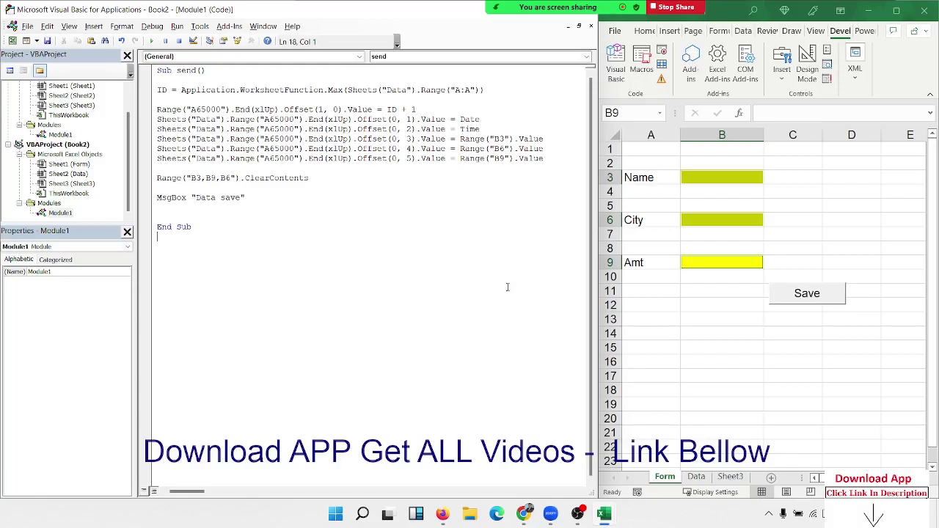
Fill the Form with a sample name, city Mohanpur and amount 650.
double_click(292, 178)
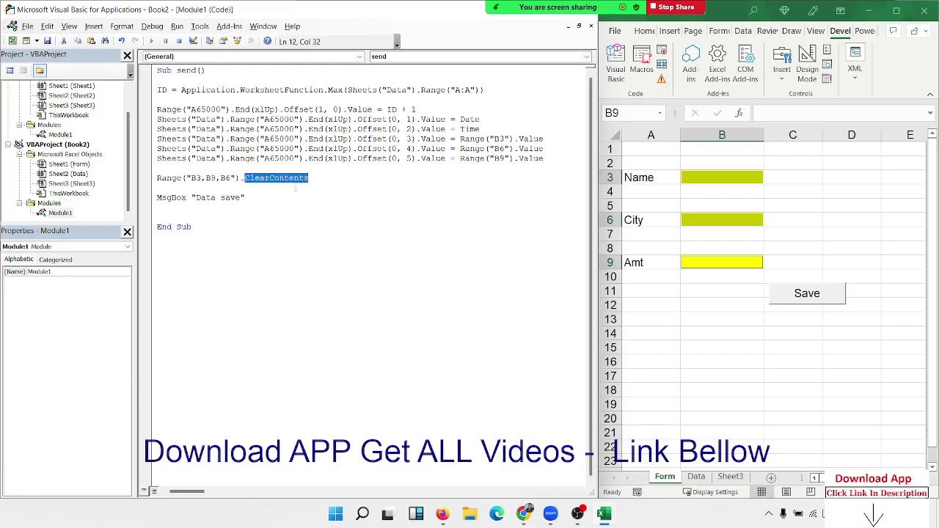
left_click(721, 194)
left_click(721, 178)
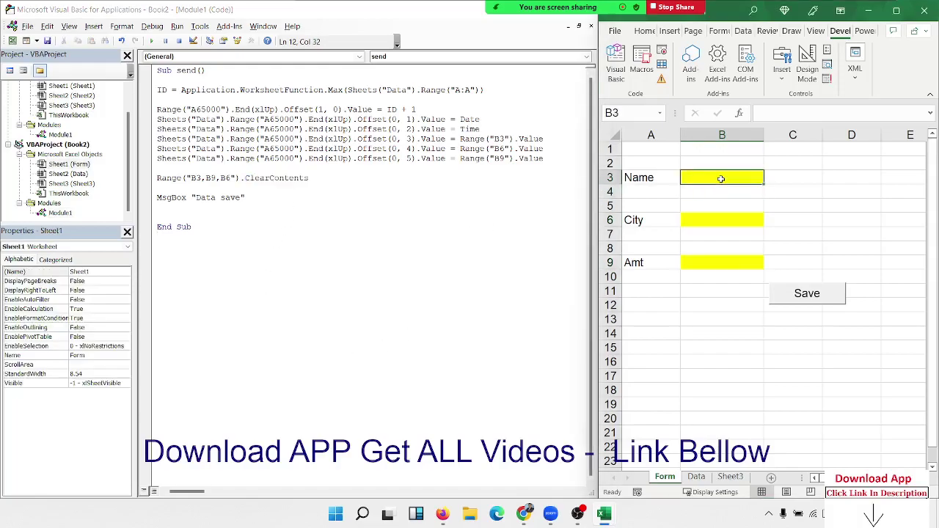
type("Puja")
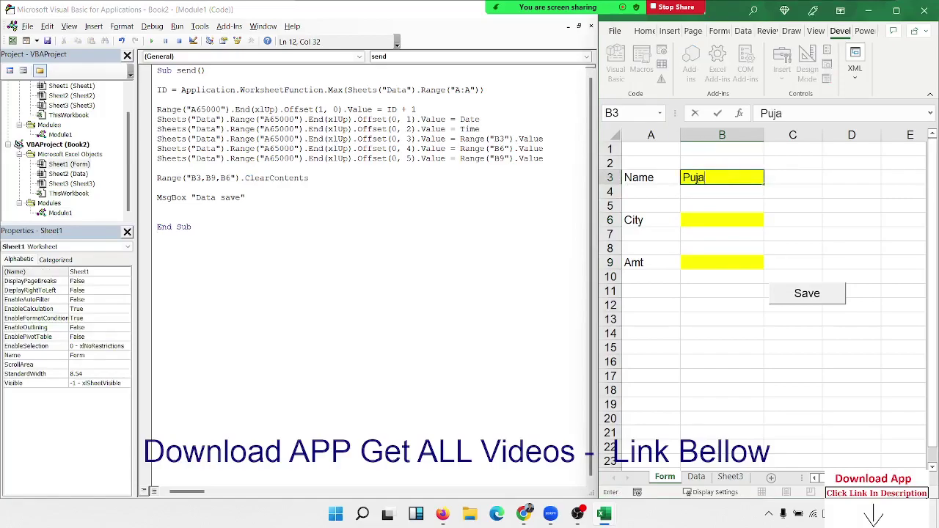
left_click(695, 220)
type("Mo")
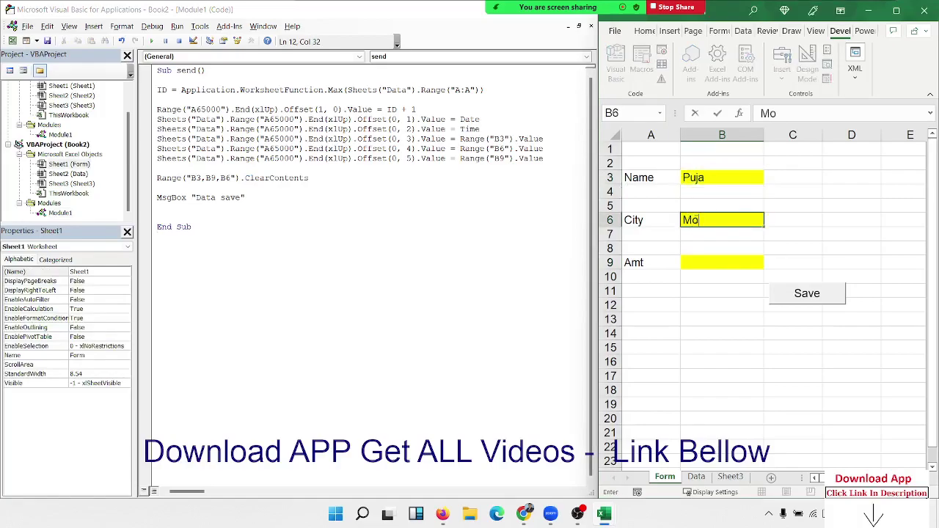
type("han")
left_click(737, 260)
type("650")
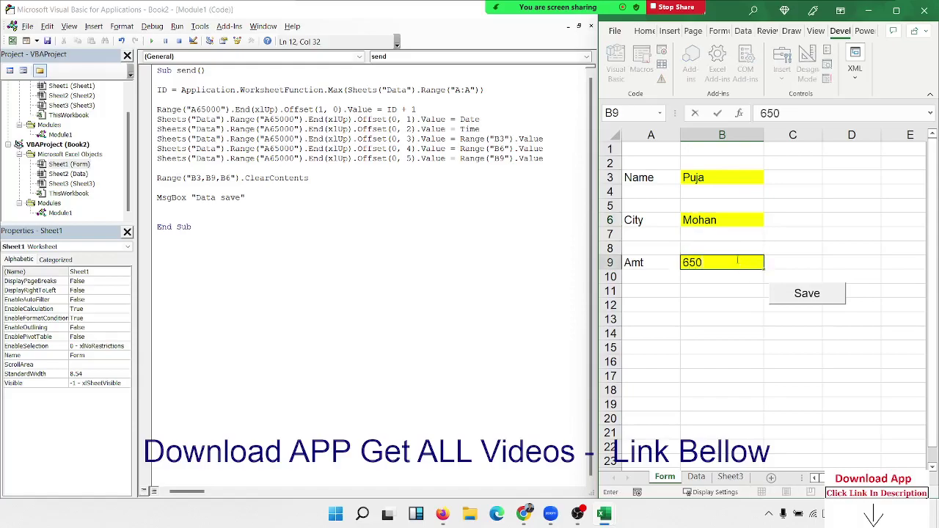
left_click(730, 217)
double_click(729, 218)
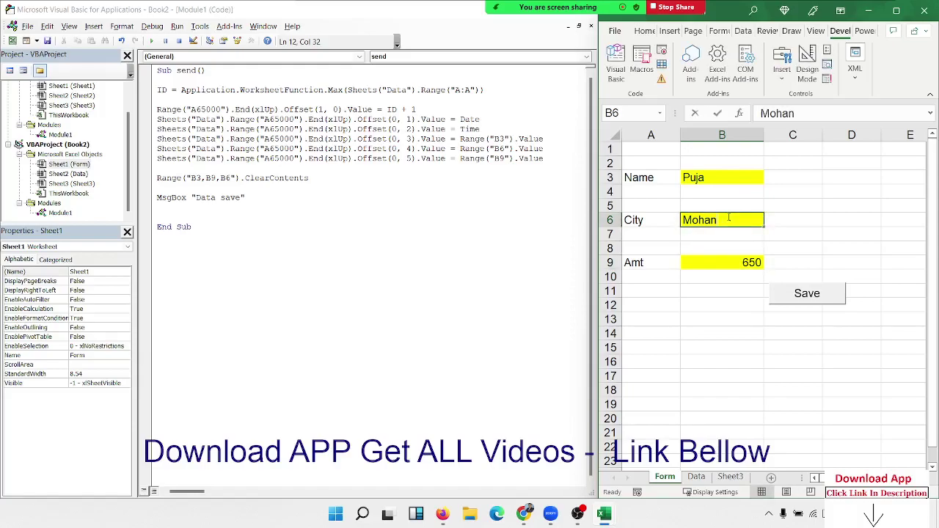
type("pur")
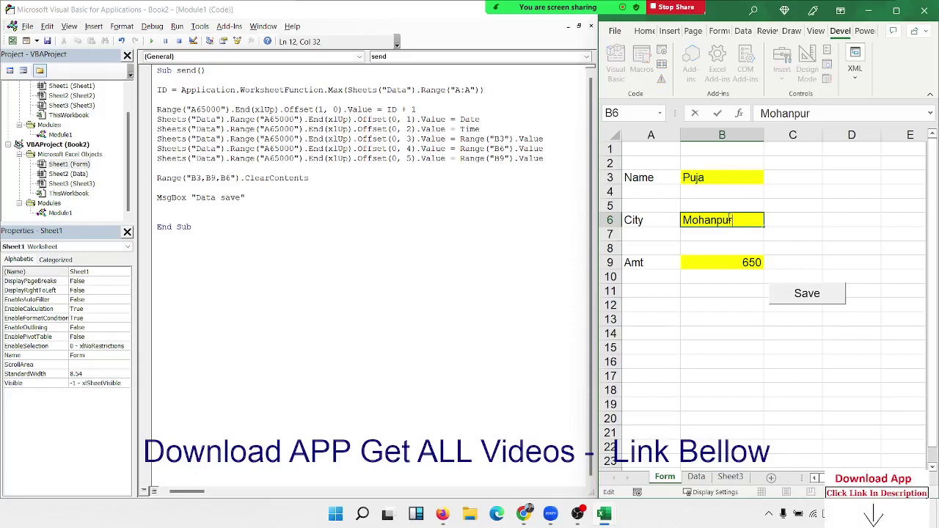
left_click(702, 275)
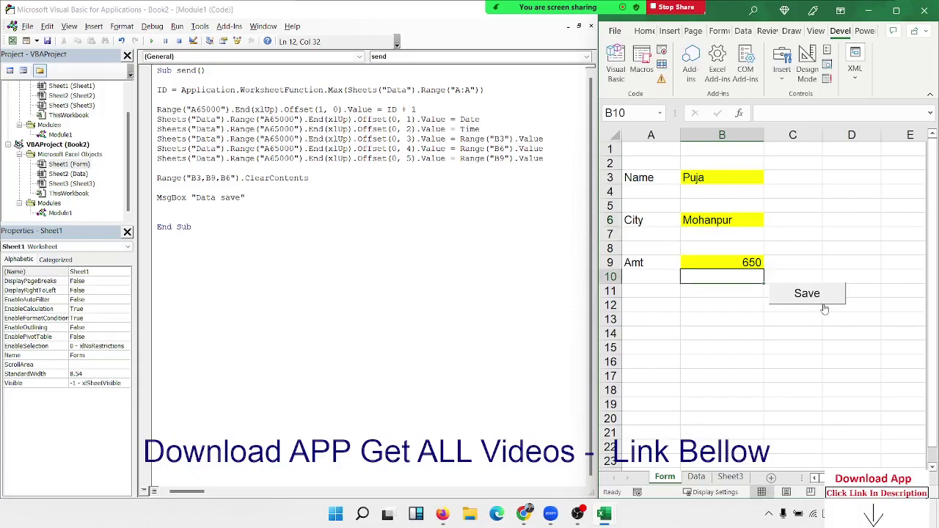
Run the send macro with the Save button to store the entry.
left_click_drag(455, 173, 306, 139)
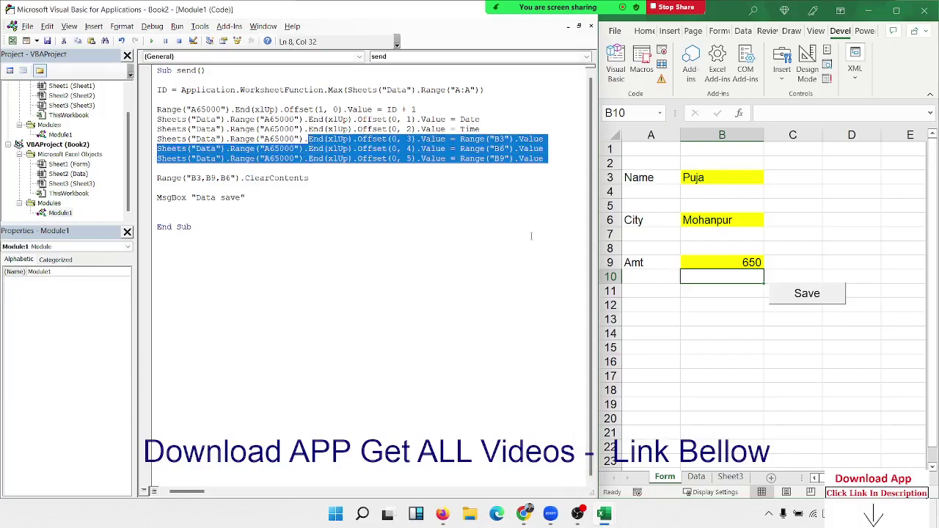
left_click(716, 262)
left_click(711, 209)
left_click(698, 178)
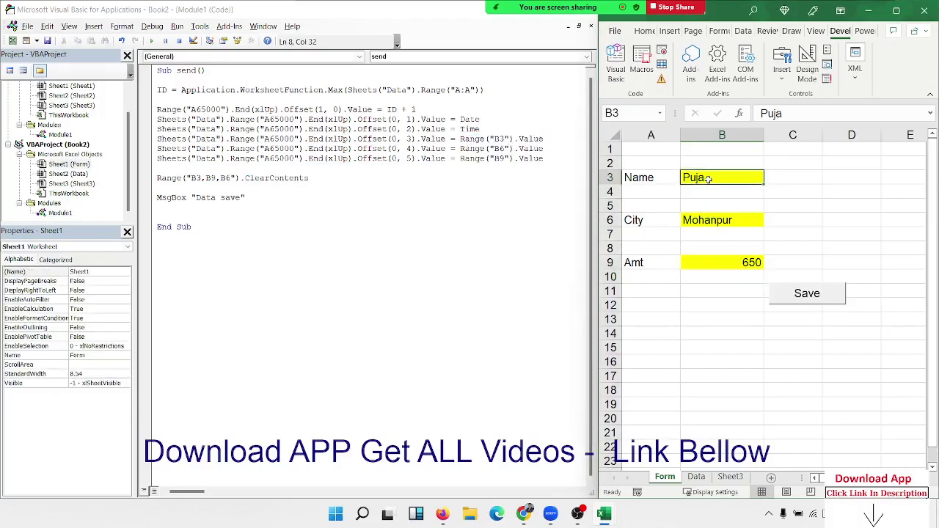
left_click(394, 247)
left_click(831, 350)
left_click(816, 297)
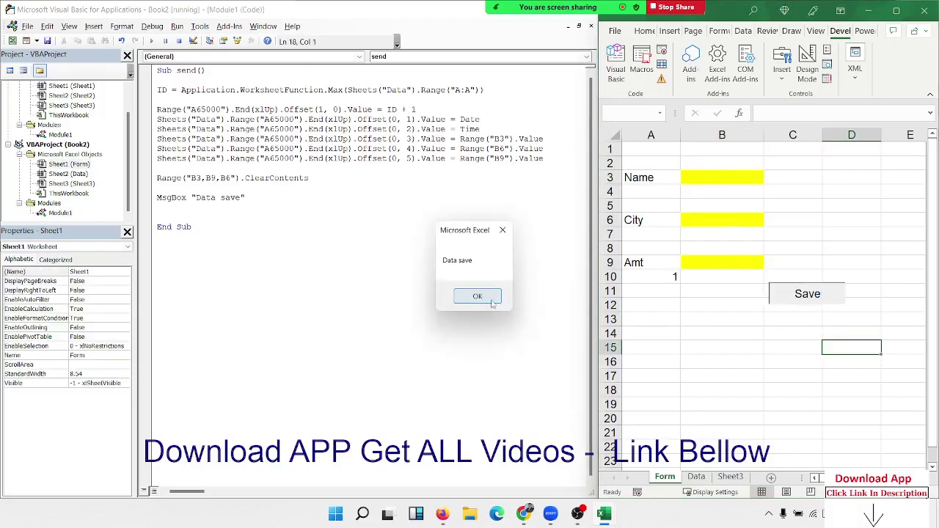
Prefix the send macro's ID line with Sheets("Data") and clear the stray 1 from Form cell A10.
left_click(493, 304)
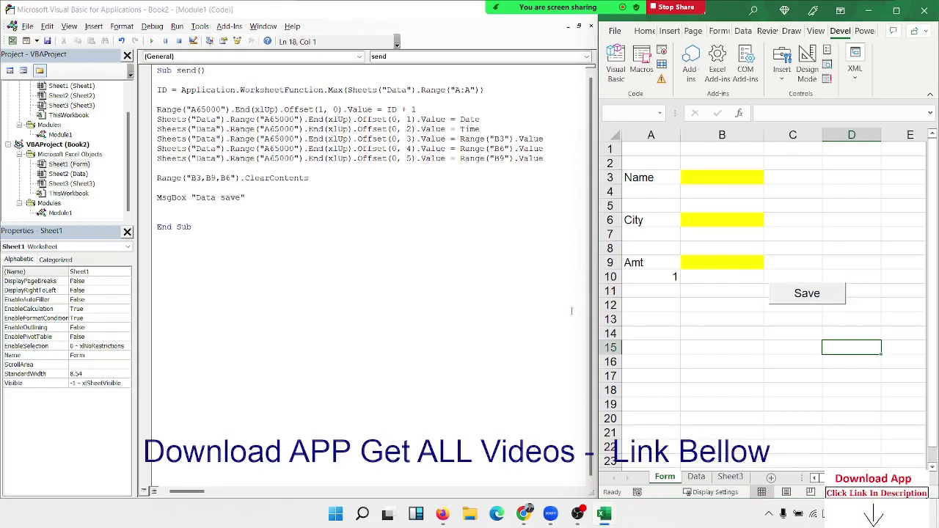
left_click(654, 280)
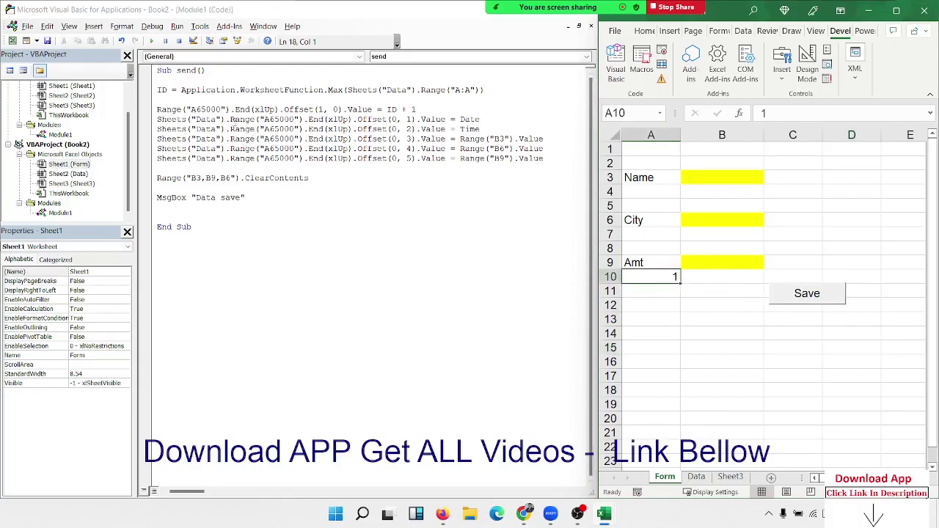
left_click_drag(230, 120, 156, 120)
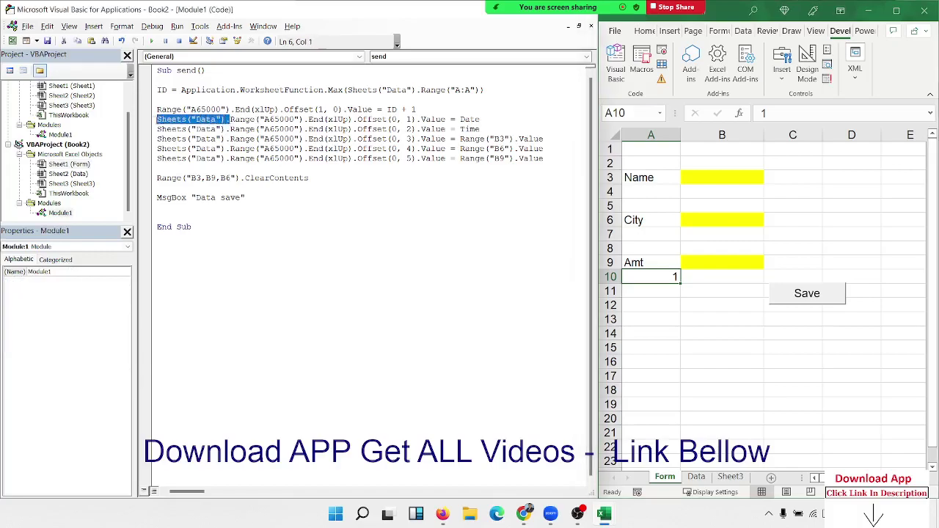
key("ctrl+c")
left_click(157, 109)
key("ctrl+v")
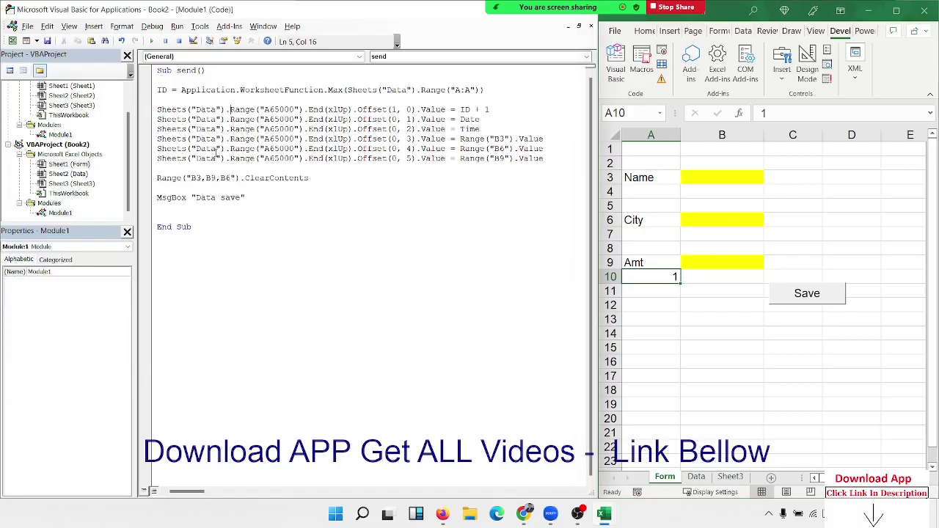
left_click(710, 335)
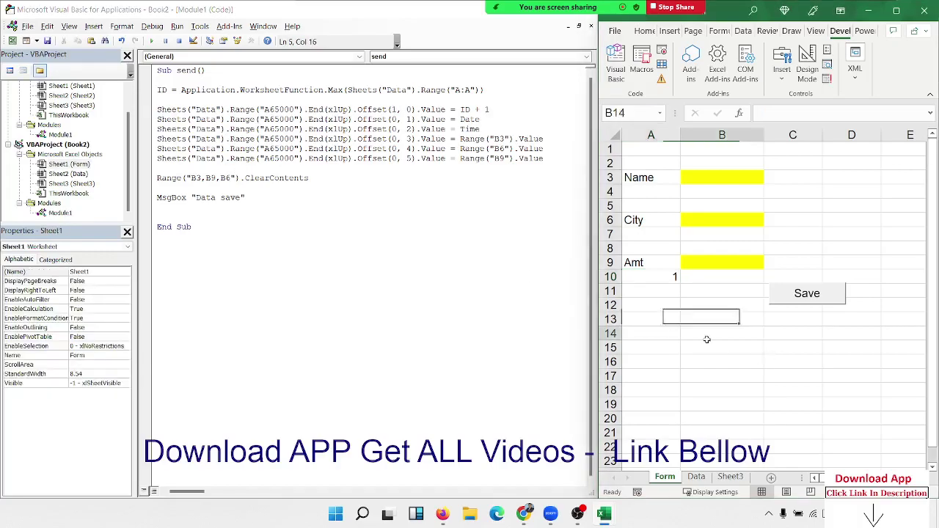
left_click(673, 278)
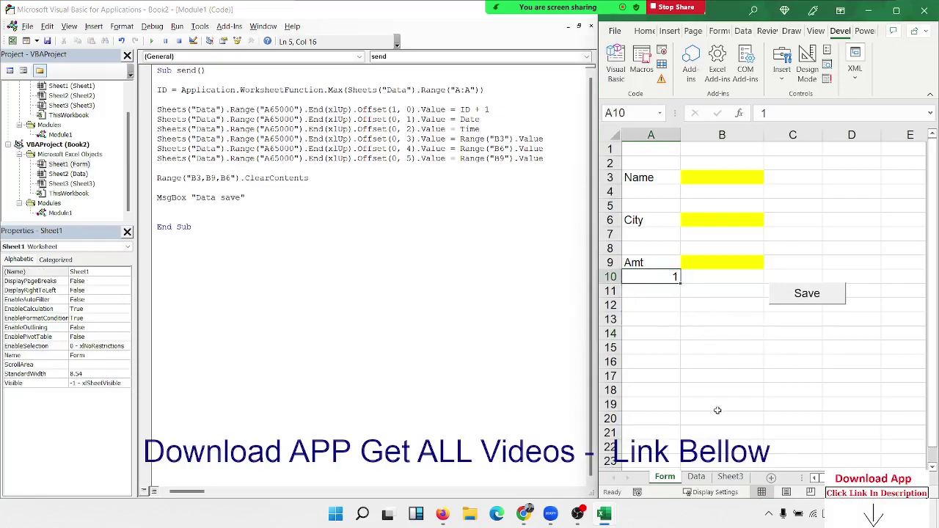
Fill in the form with a name, city Mohanpur and amount 685.
left_click(703, 179)
type("Puja")
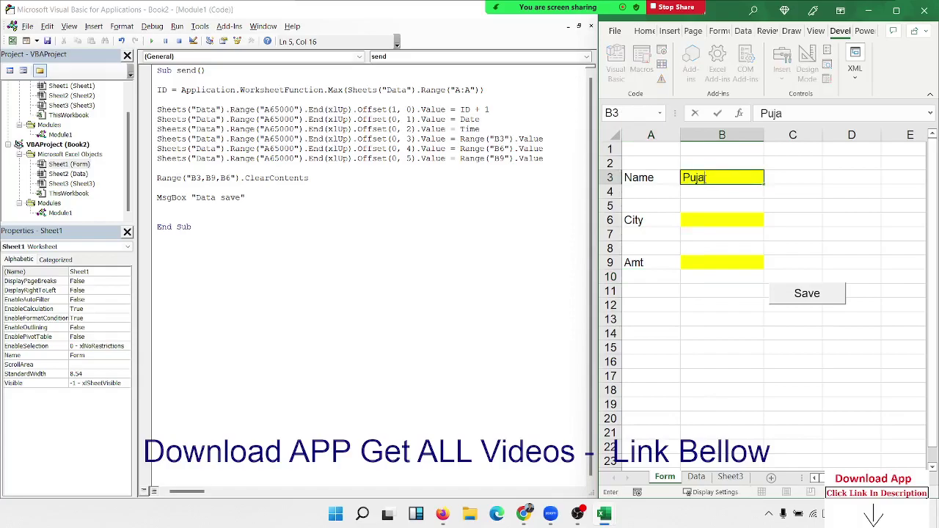
left_click(703, 218)
type("M")
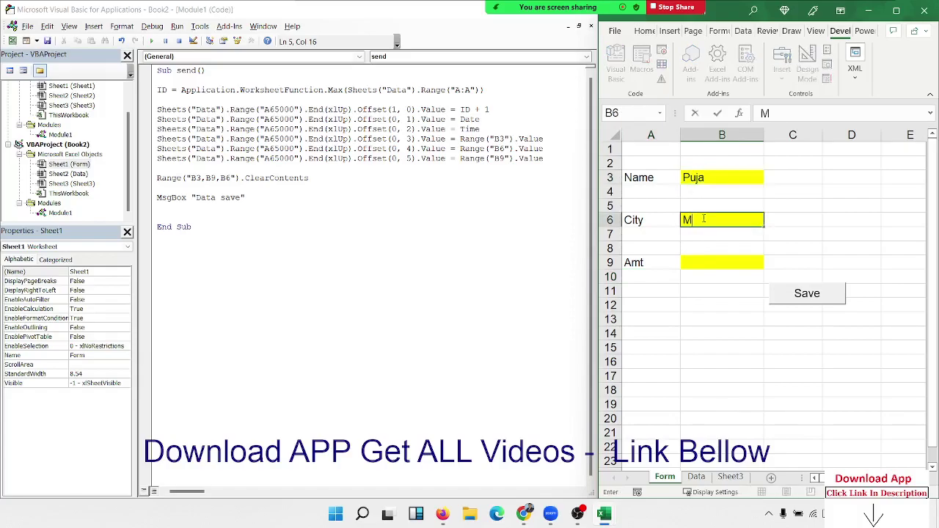
type("ohanpur")
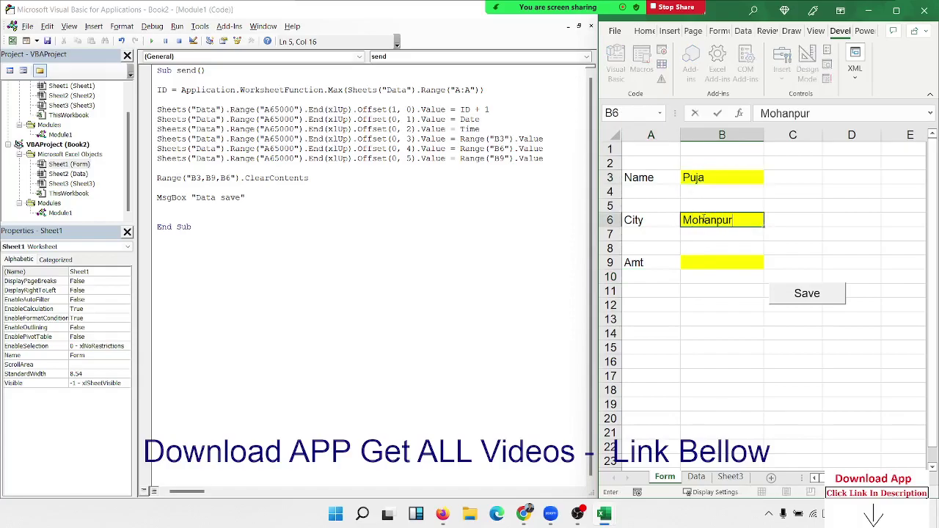
left_click(697, 267)
type("68")
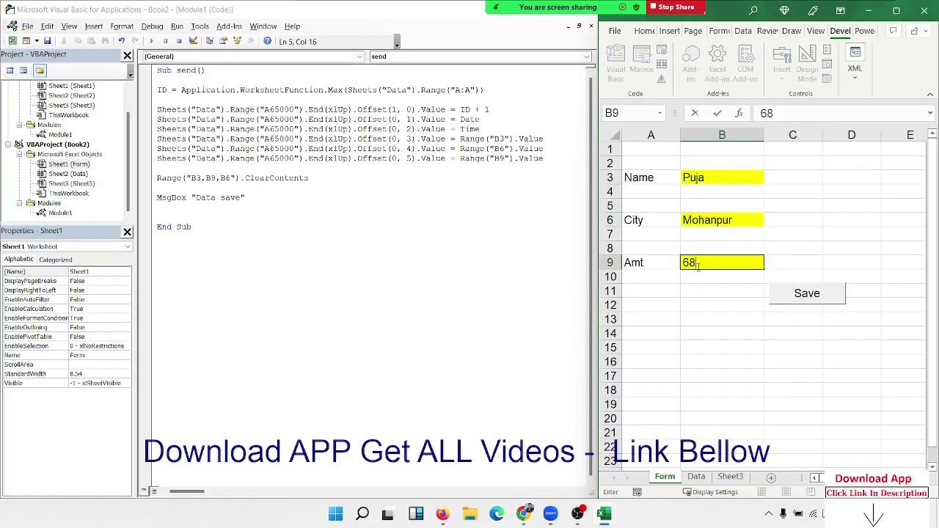
type("5")
left_click(681, 310)
Save the entry with the macro, acknowledge the message, and view the Data sheet.
left_click(807, 294)
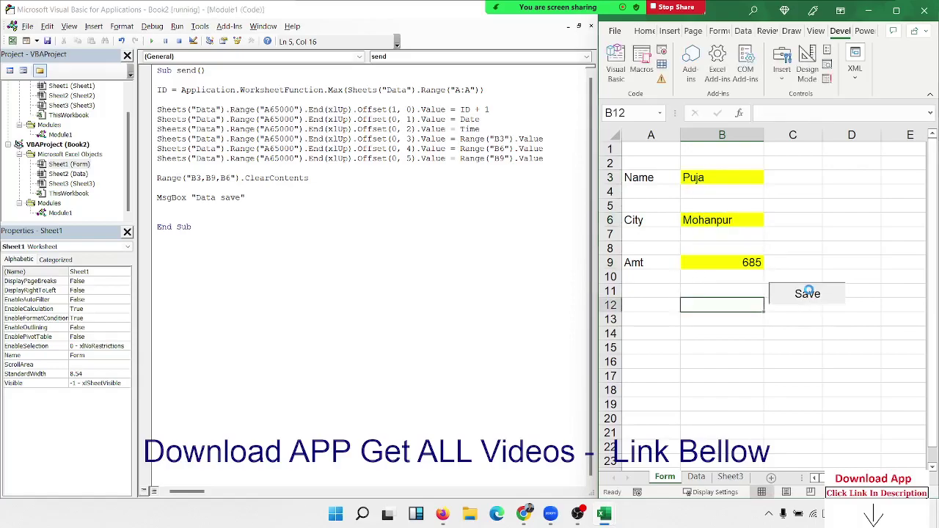
left_click(477, 296)
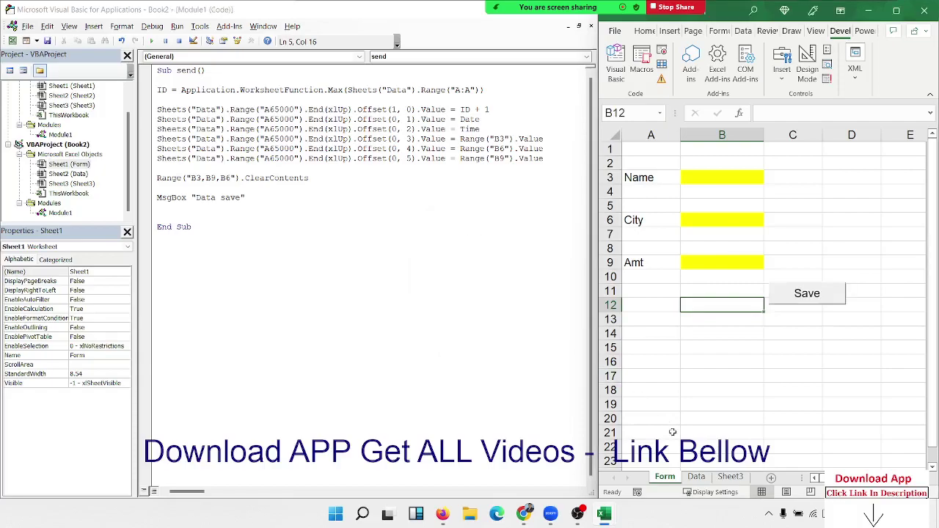
left_click(696, 477)
Add Data sheet headings from B1: Date, a time heading, Name, City and Amt.
left_click(670, 167)
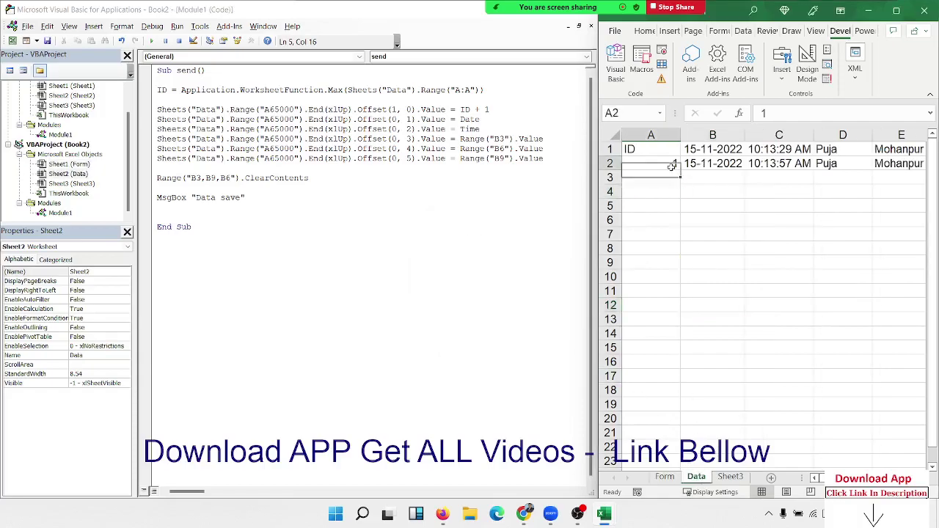
left_click(706, 149)
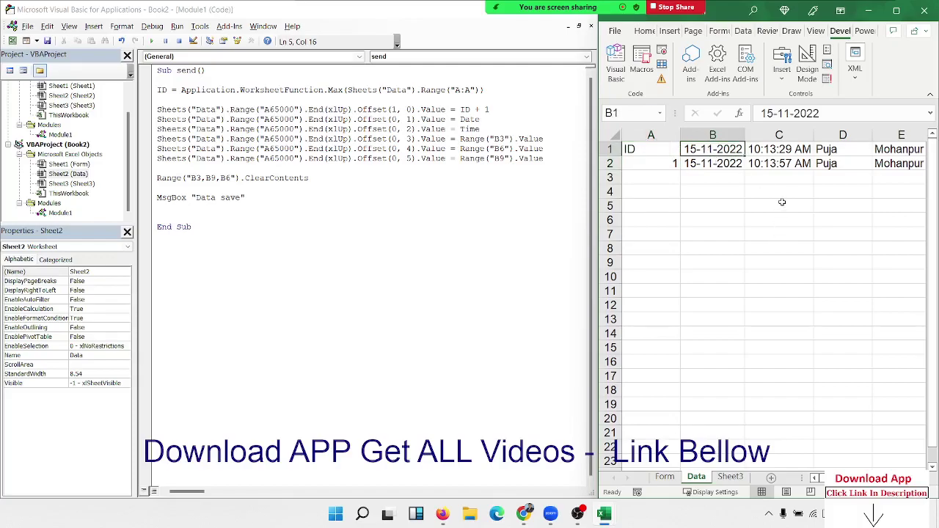
type("Date")
key("Tab")
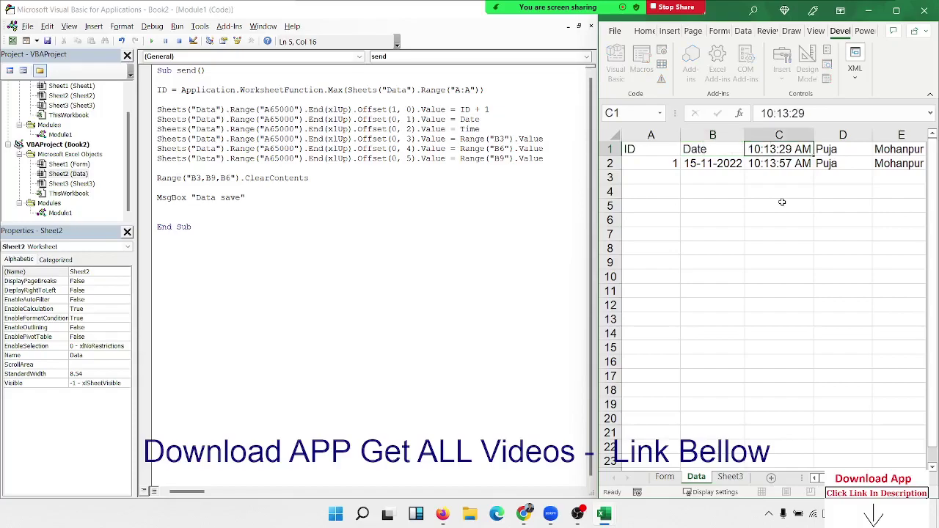
type("Timr")
key("Tab")
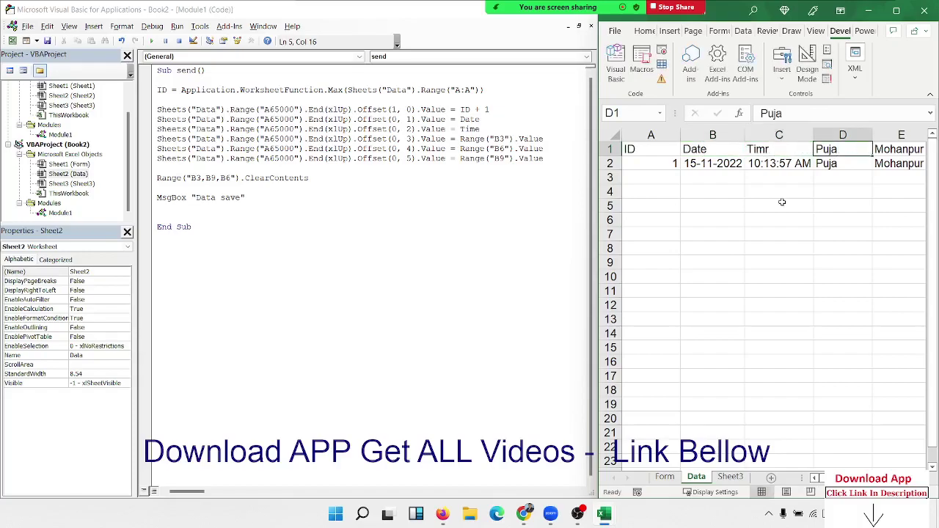
type("Name")
key("Tab")
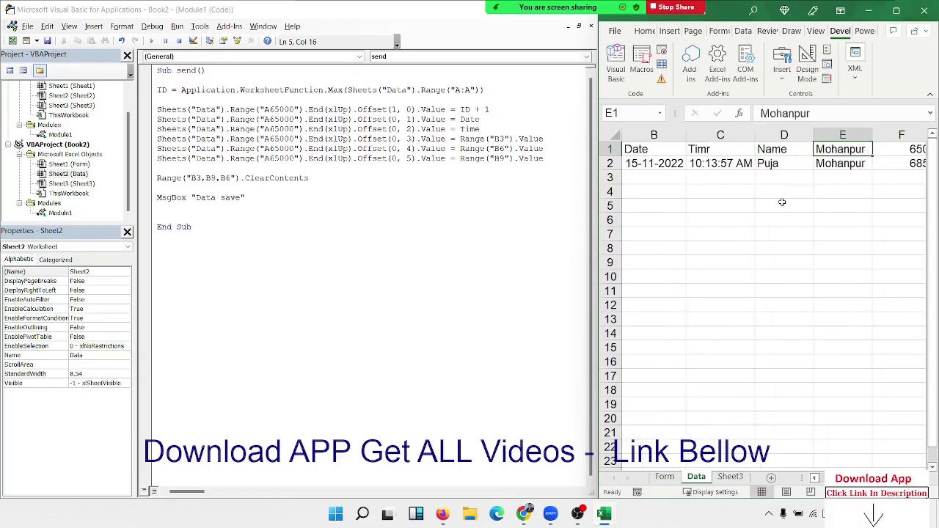
type("Cit")
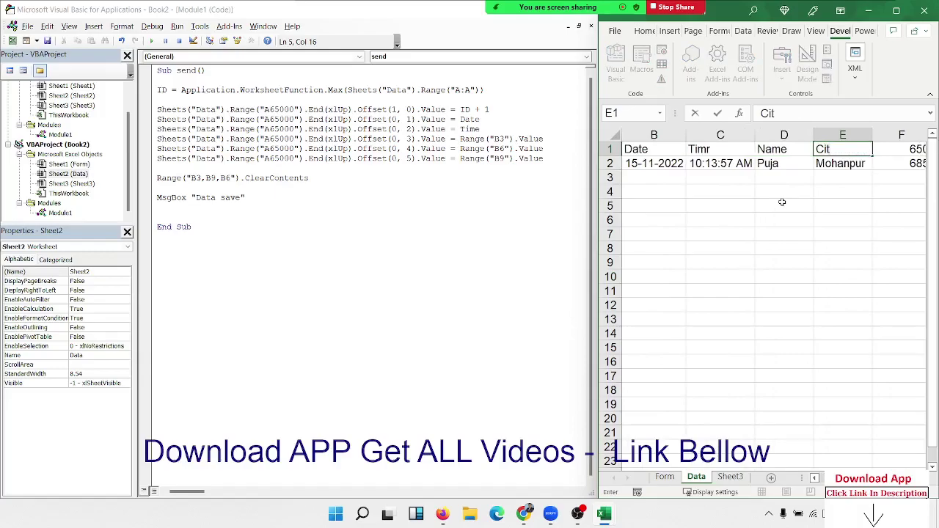
type("y")
key("Tab")
type("Amt")
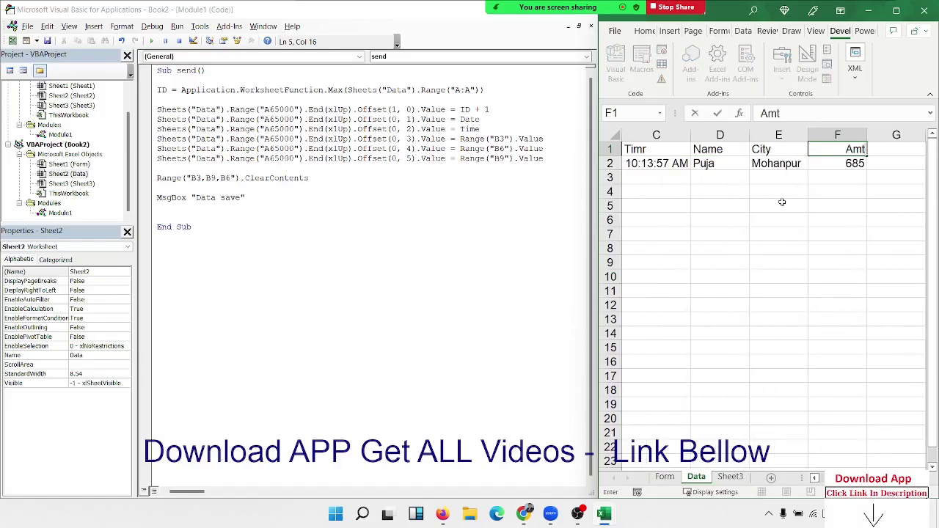
left_click(782, 210)
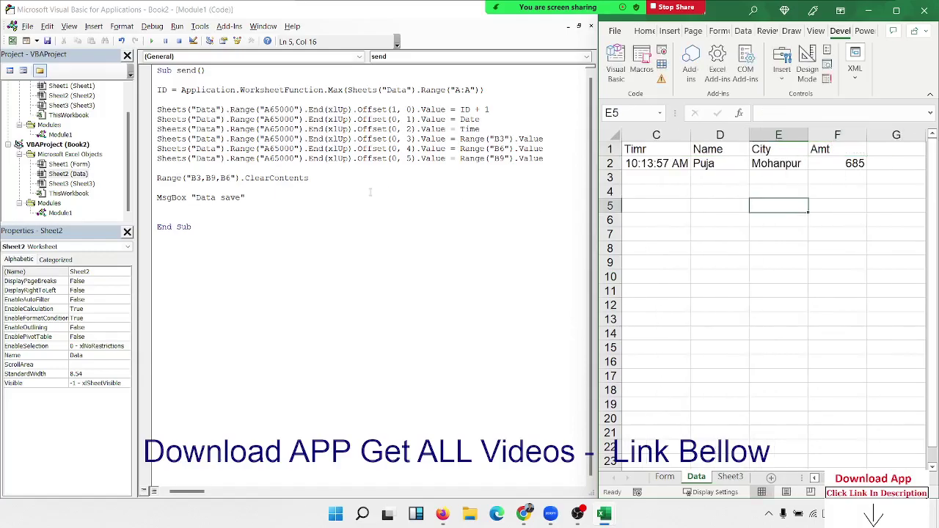
Review the first saved record's ID and Date columns on the Data sheet.
left_click(665, 477)
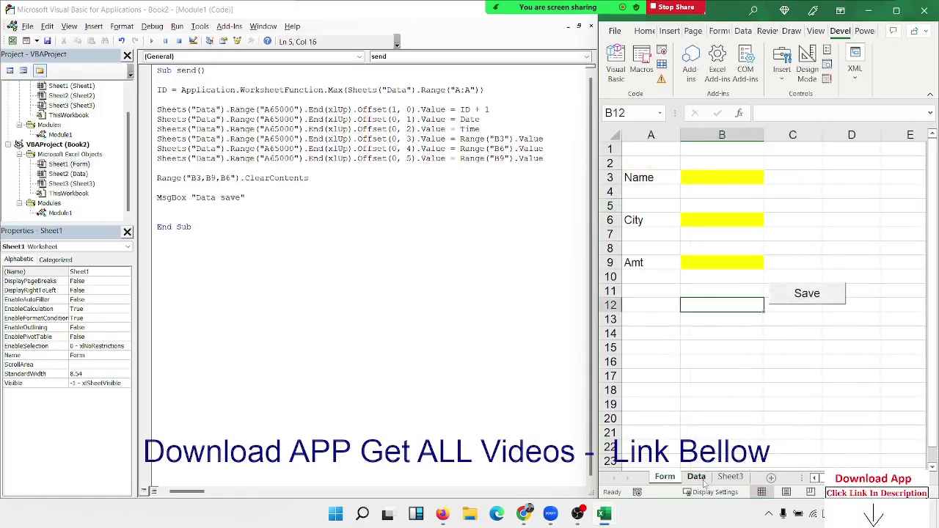
left_click(696, 477)
left_click(673, 166)
key("Left")
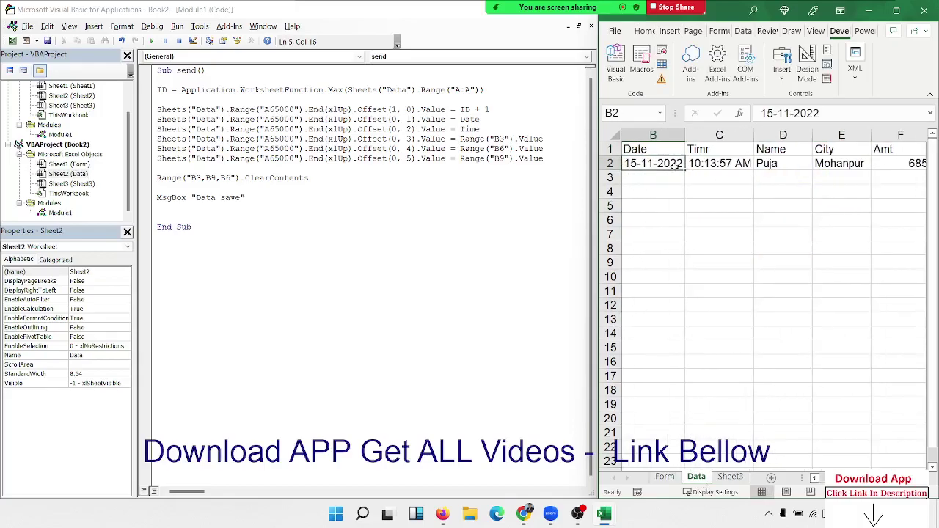
key("Left")
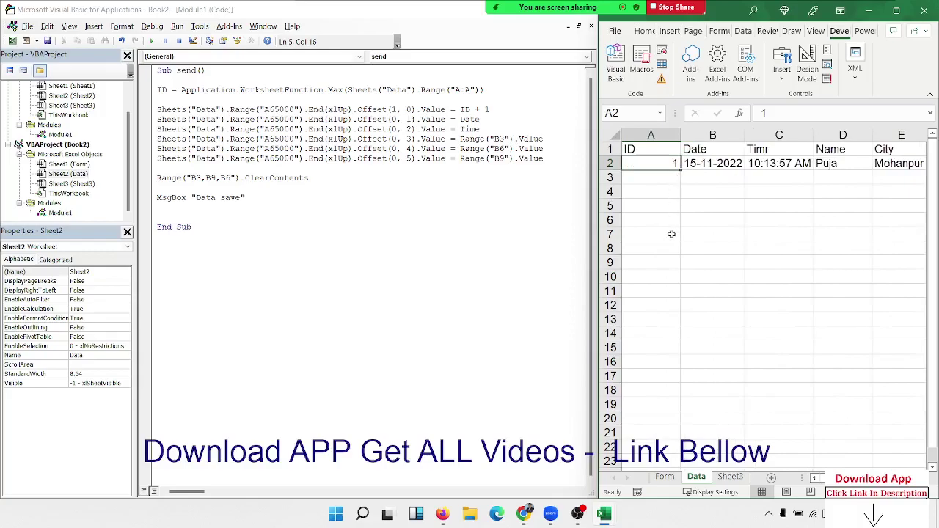
left_click(668, 221)
left_click(651, 147)
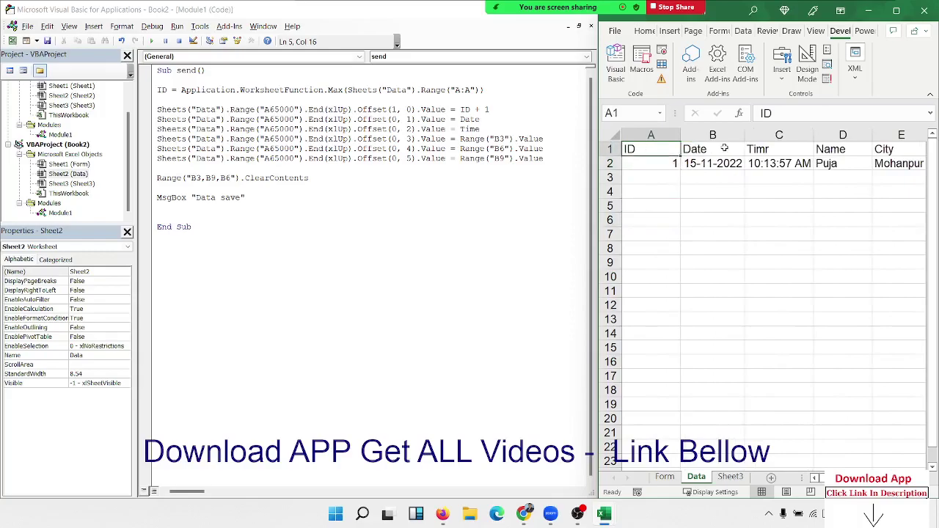
left_click(725, 149)
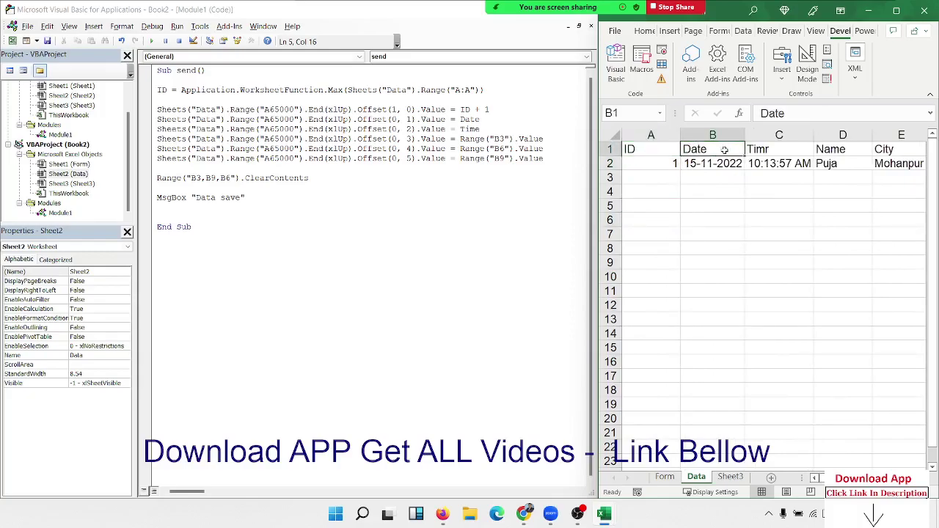
left_click(665, 477)
Fill in the form with a second name, city Delhi and amount 652.
left_click(705, 180)
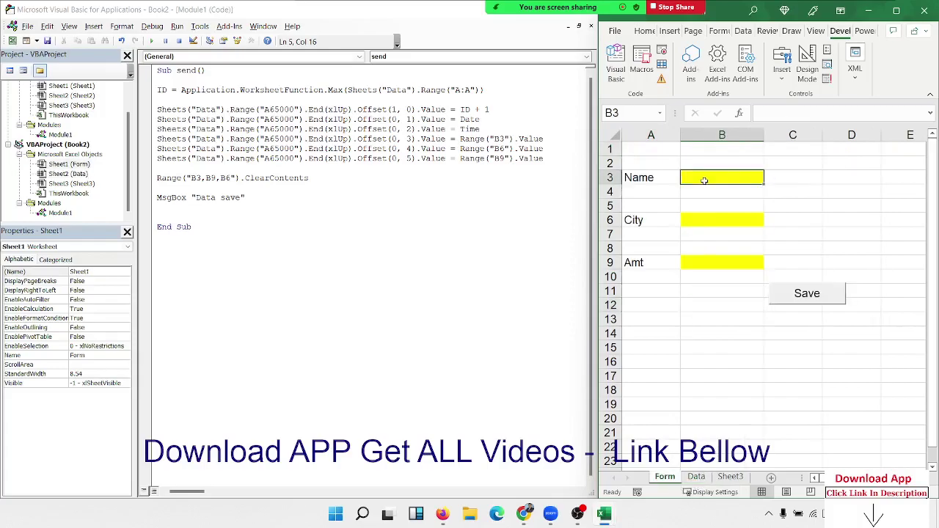
type("OM")
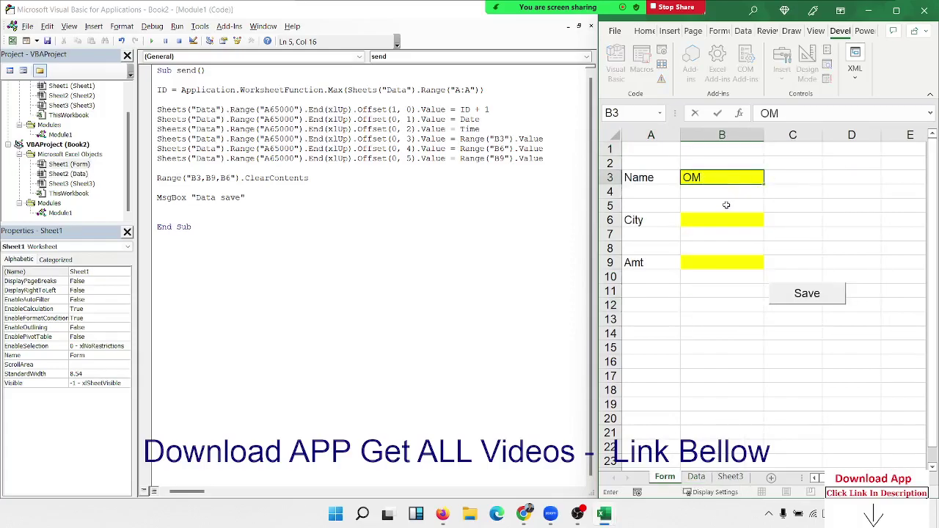
left_click(719, 220)
type("Del")
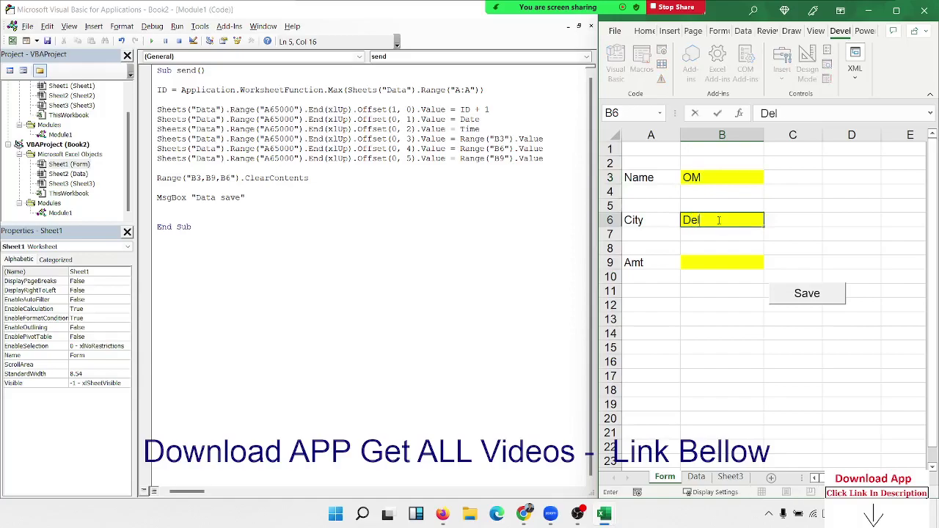
type("hi")
left_click(725, 266)
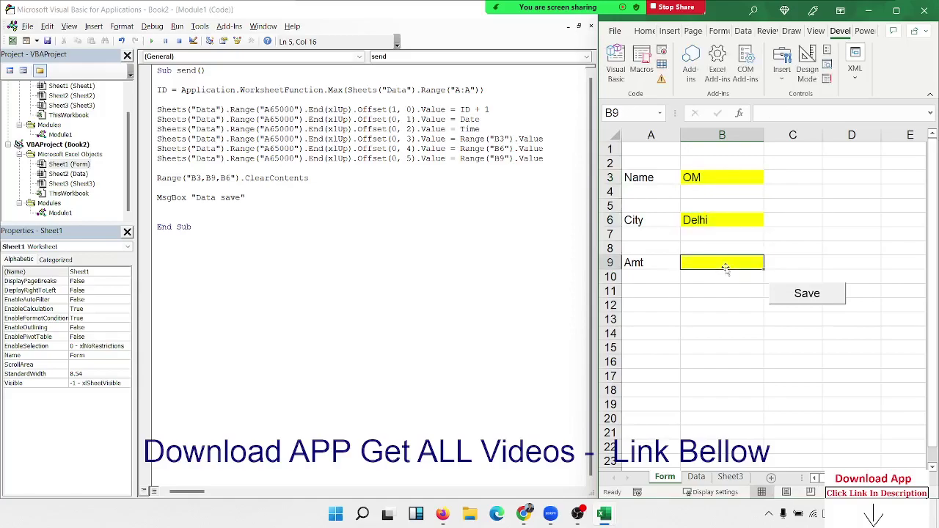
type("65")
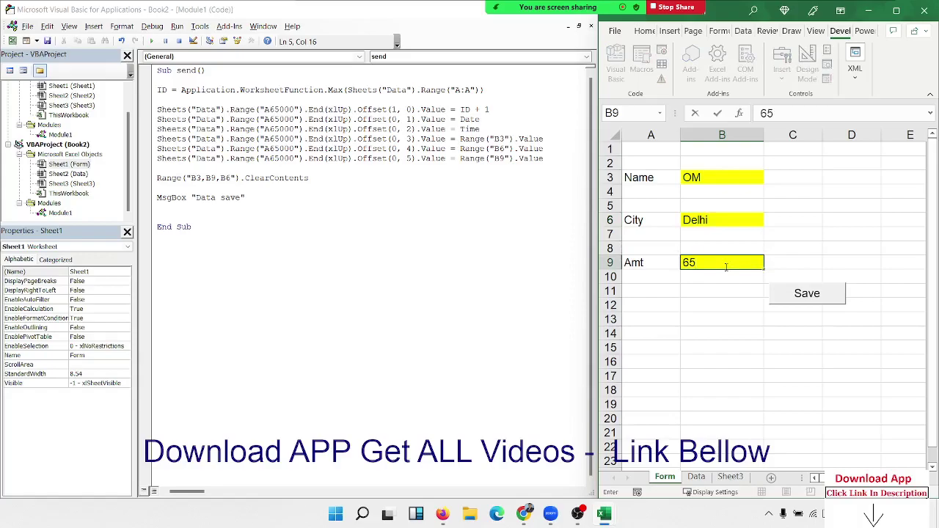
type("2")
left_click(712, 294)
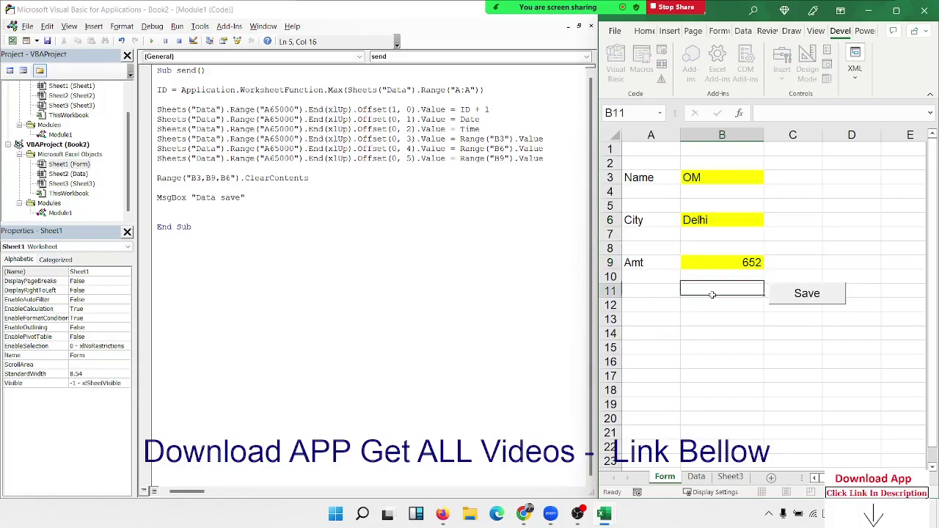
Save the Delhi entry with the macro, acknowledge the message, and view the Data sheet.
left_click(812, 296)
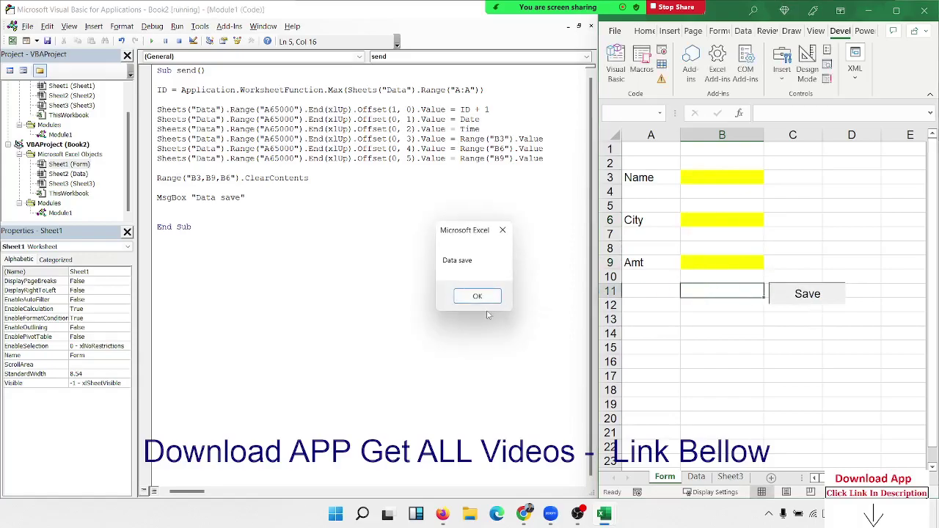
left_click(477, 297)
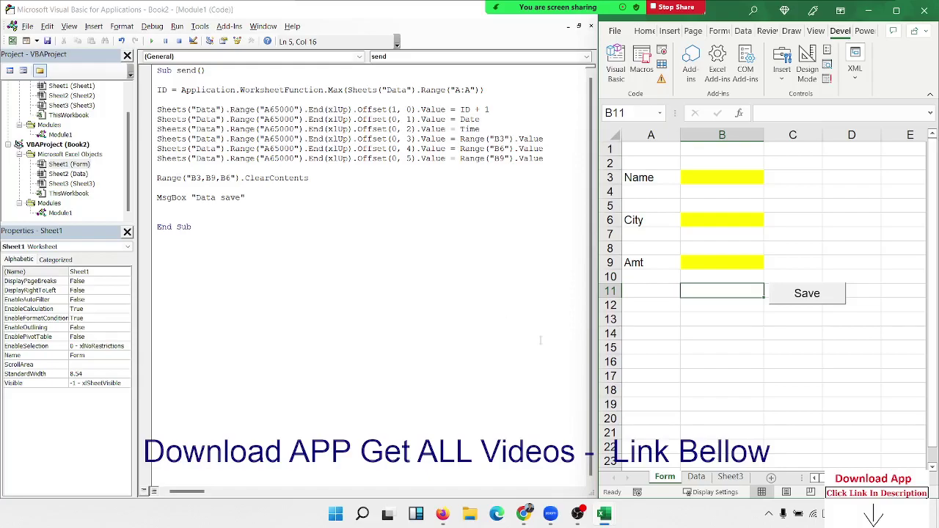
left_click(697, 477)
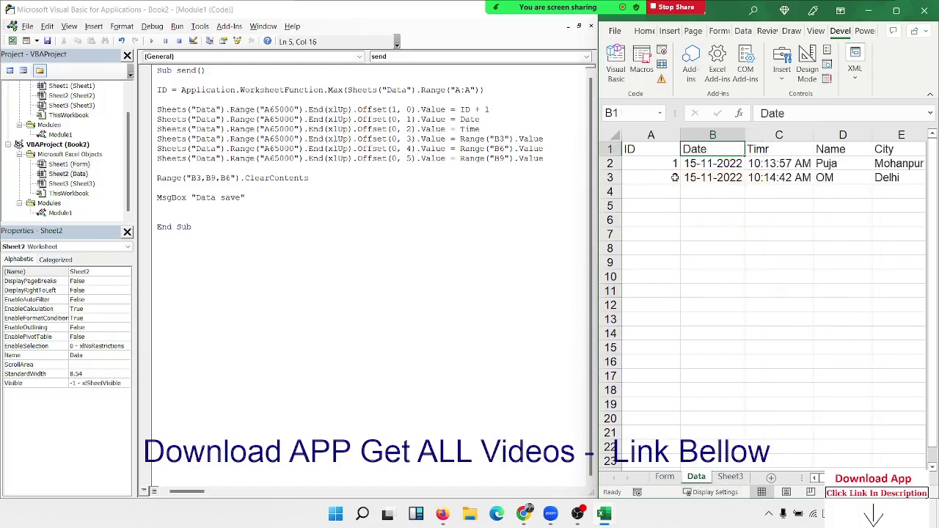
Select the ID 2 record's cells on the Data sheet, then the full send macro code.
left_click_drag(650, 178, 805, 180)
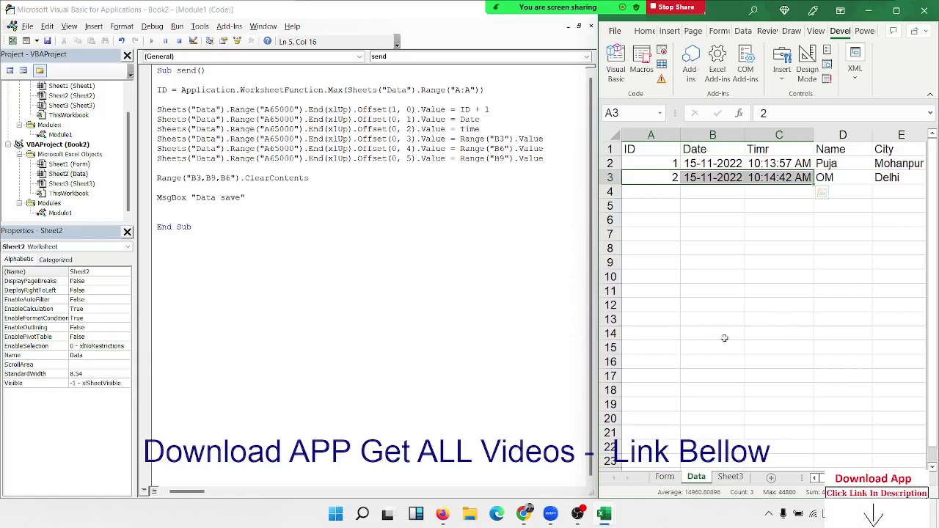
left_click_drag(241, 238, 157, 70)
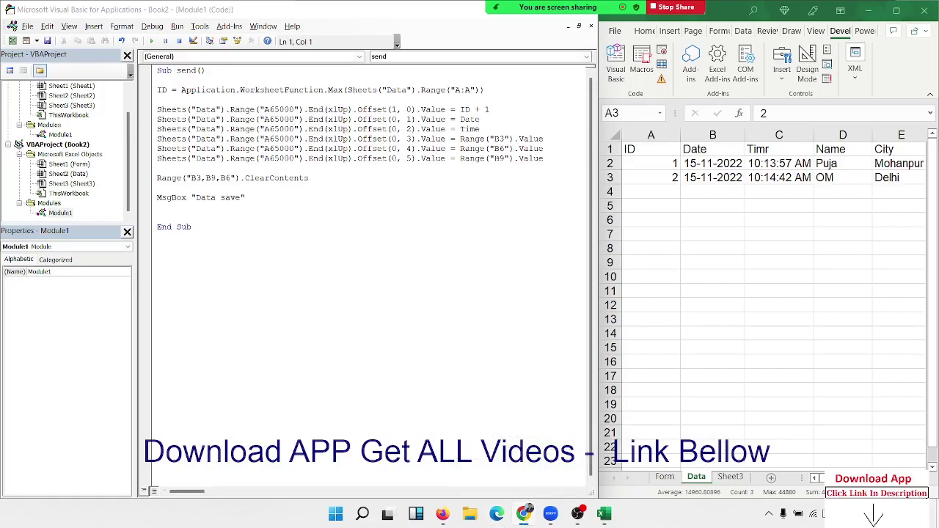
Maximize the Chrome window and show Google Images results for 'form'.
left_click_drag(558, 80, 453, 71)
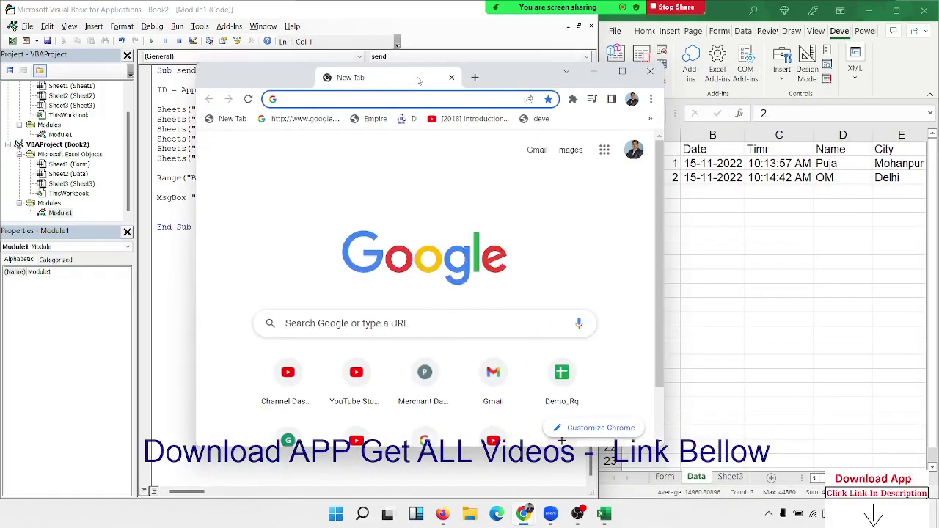
double_click(453, 71)
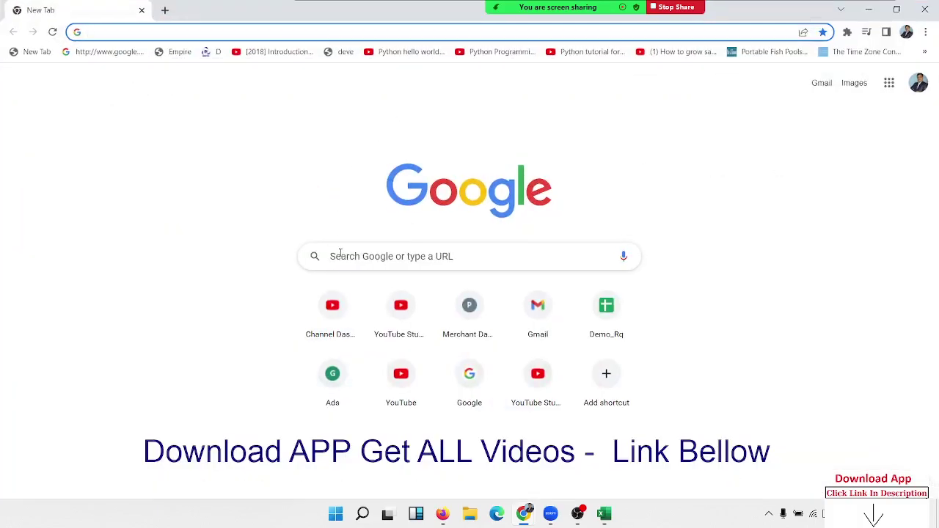
left_click(342, 242)
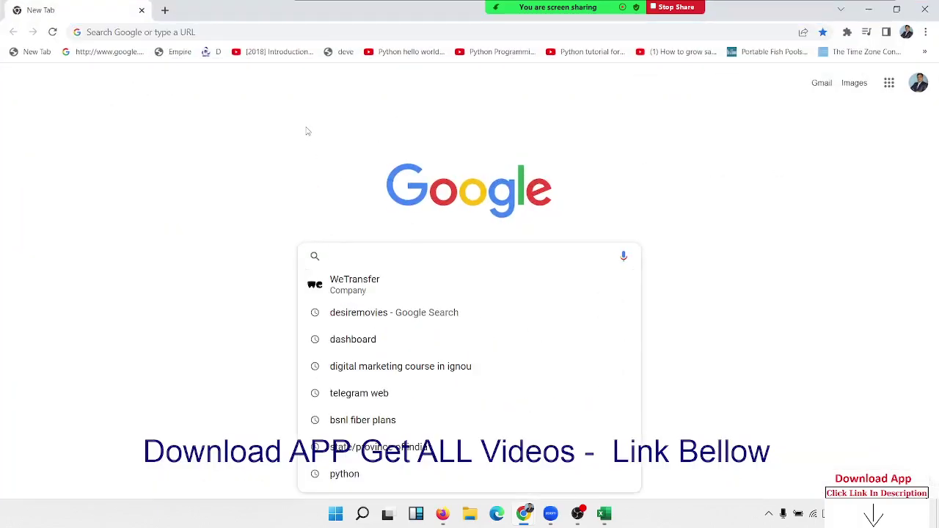
type("form")
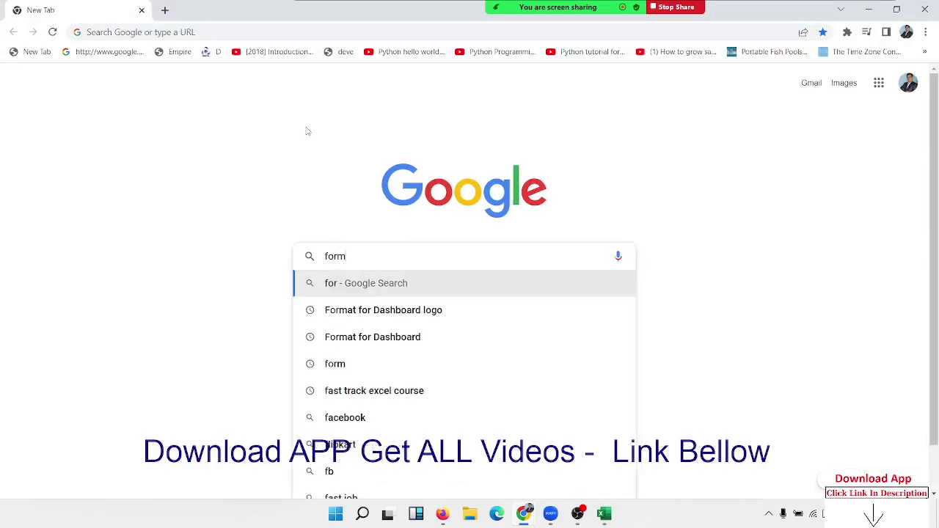
key("Return")
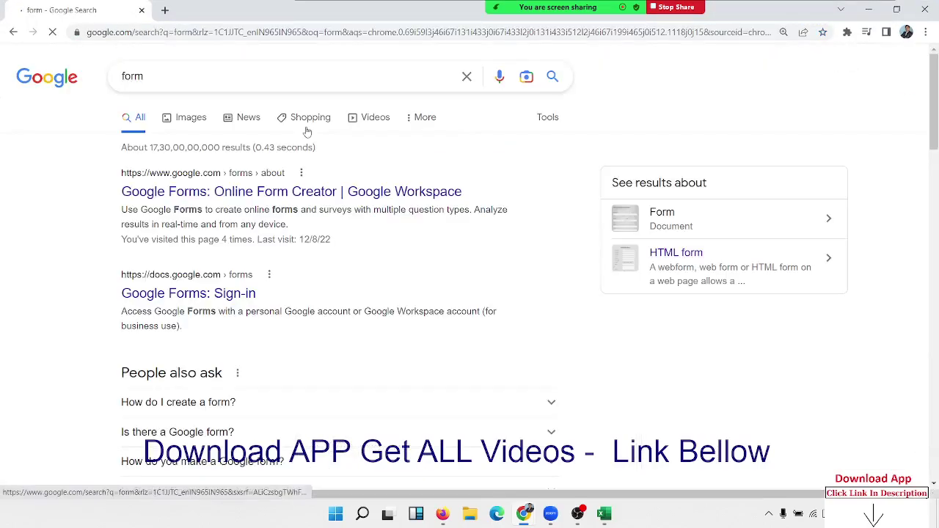
left_click(190, 124)
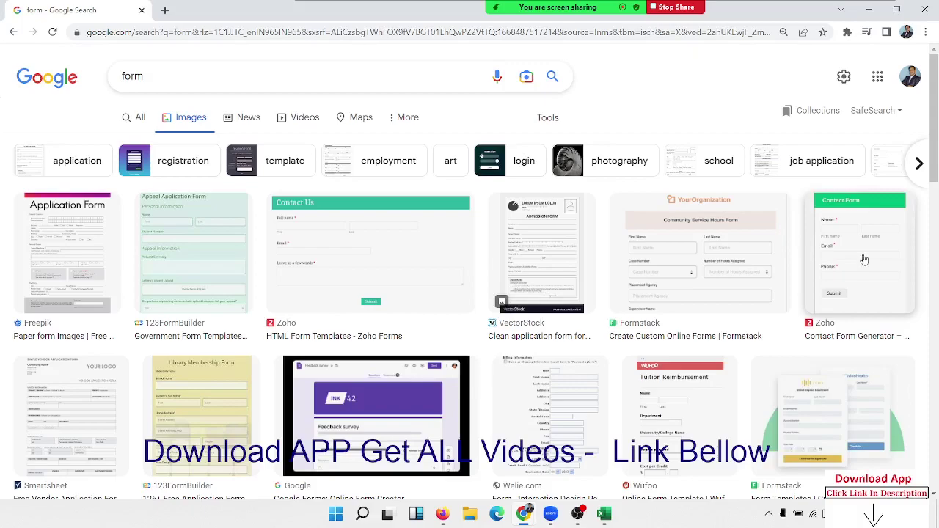
scroll(865, 260, "down", 5)
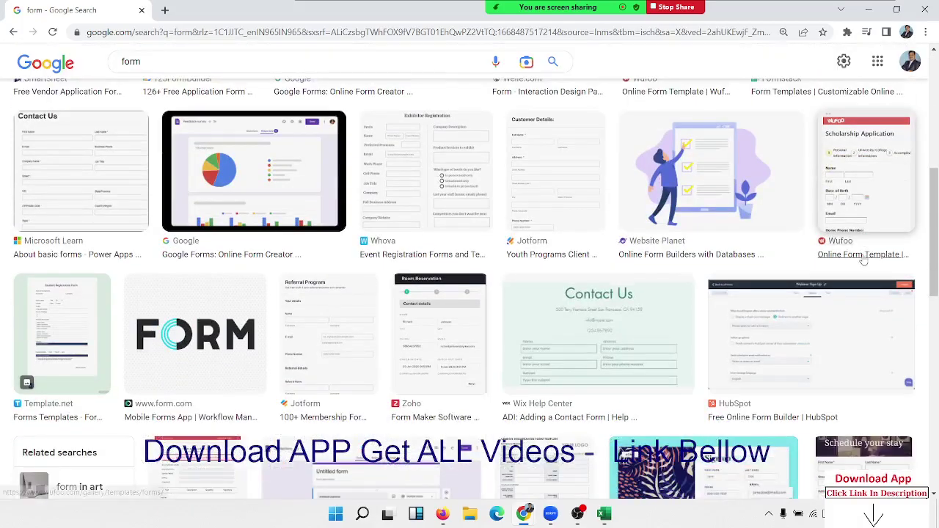
left_click(110, 176)
key("Escape")
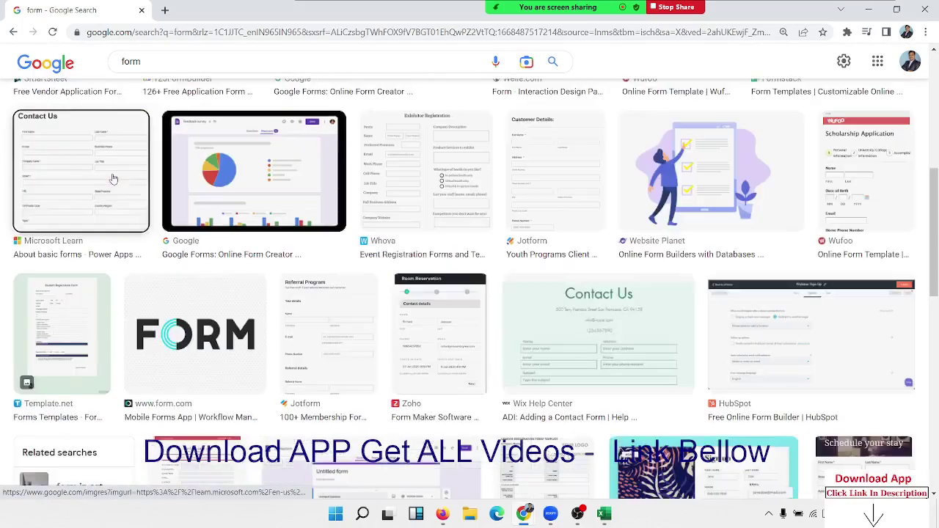
left_click(401, 179)
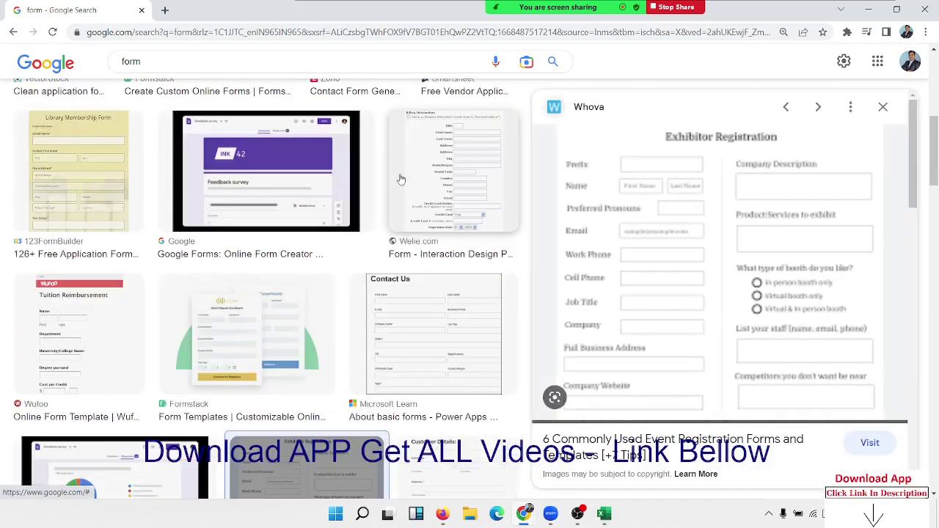
key("Escape")
left_click(587, 175)
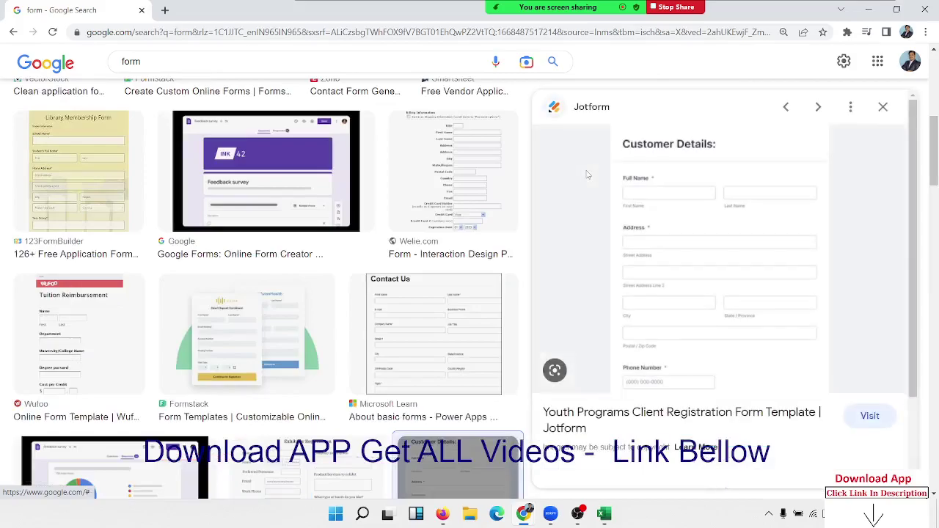
key("Escape")
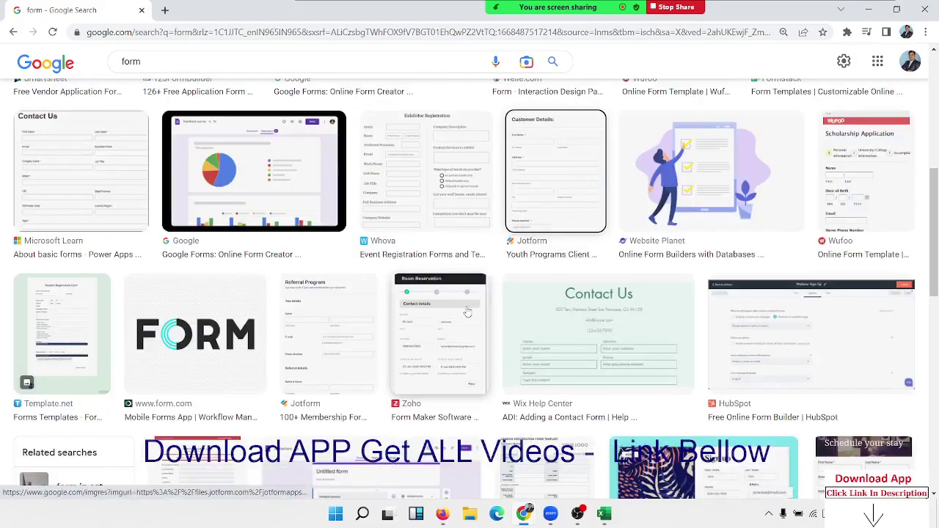
scroll(466, 312, "down", 3)
scroll(467, 309, "up", 5)
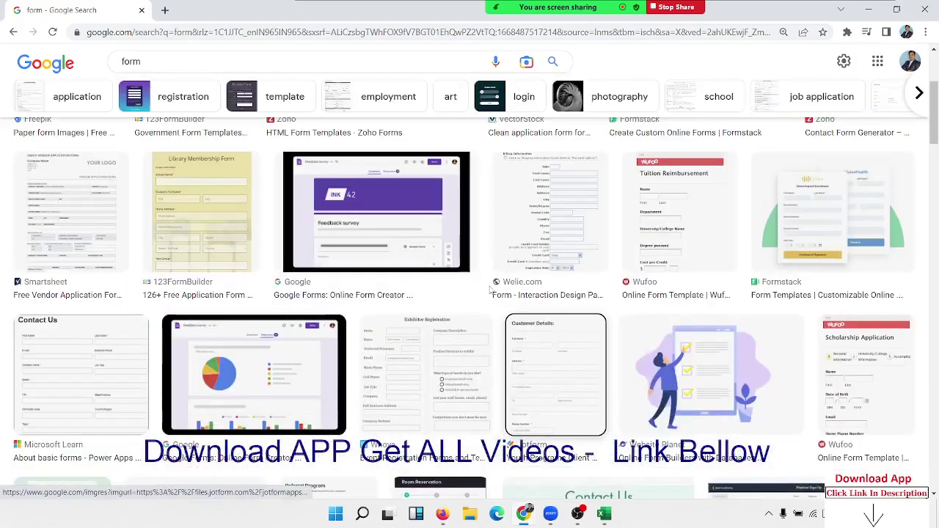